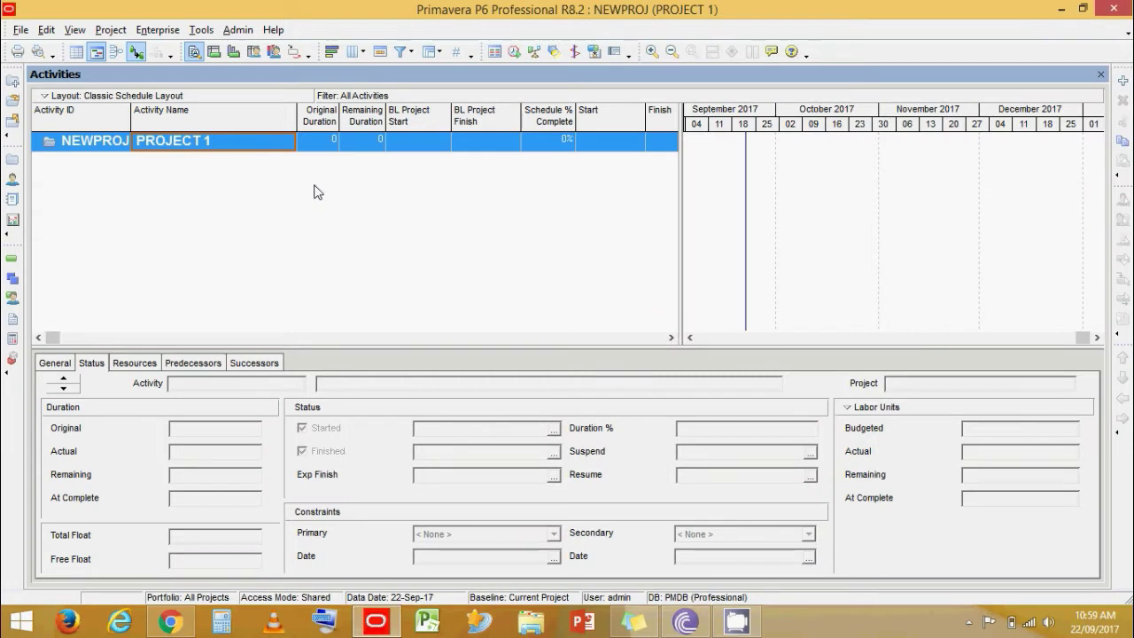
- Add five new activities to PROJECT 1
click(1124, 82)
click(1124, 83)
click(1124, 82)
click(1124, 83)
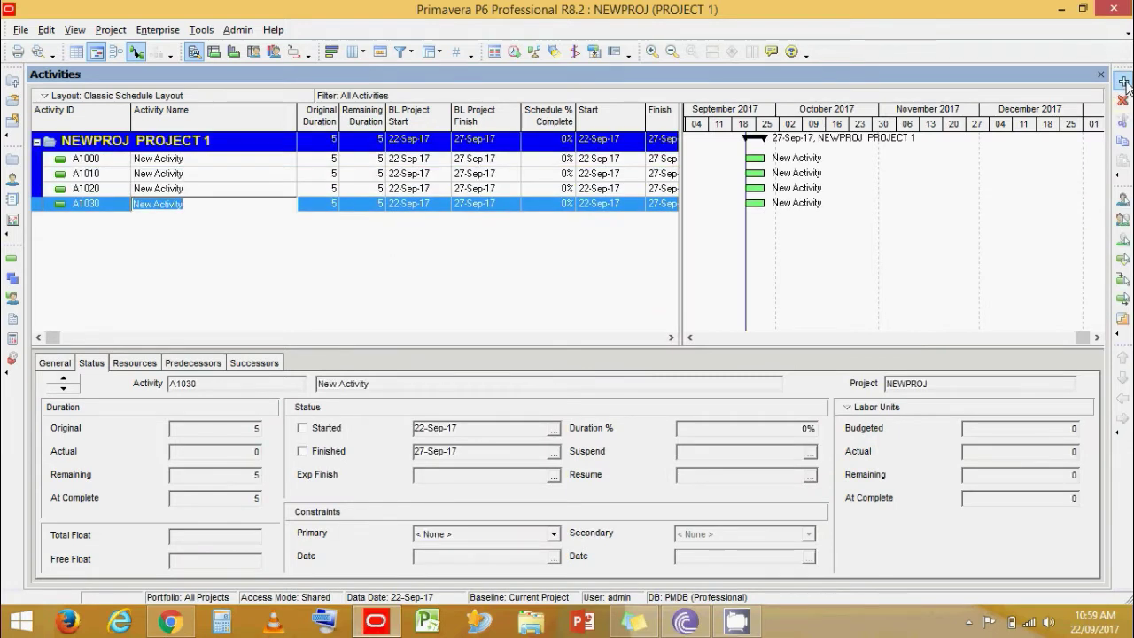
click(1124, 83)
- Name the five new activities A, B, C, D and E in order, from A1000 to A1040
click(231, 164)
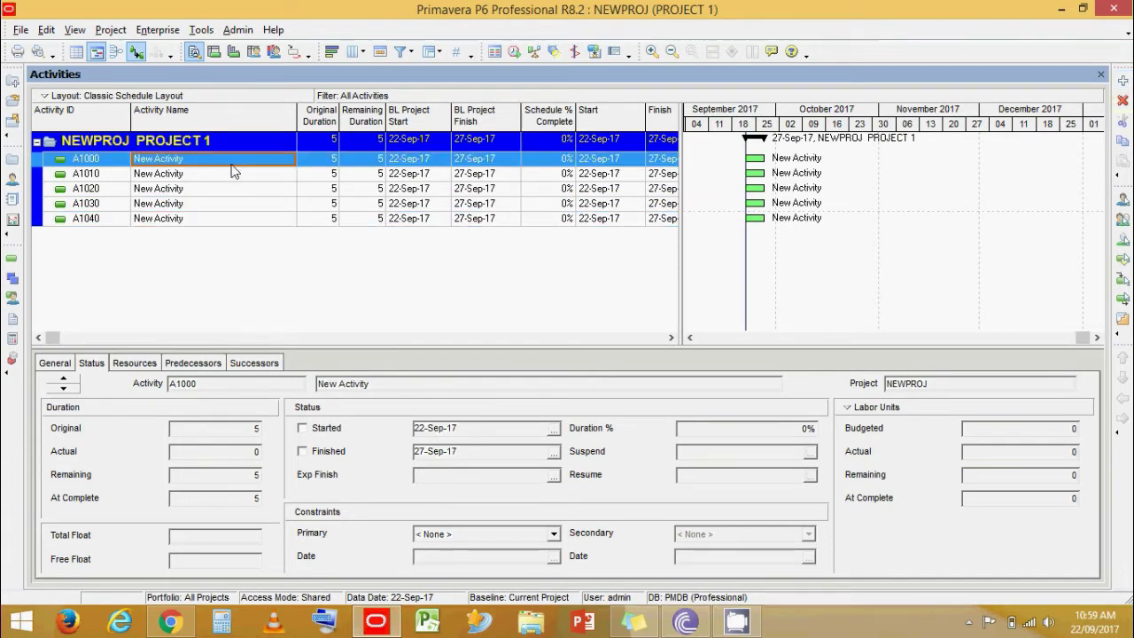
text(A)
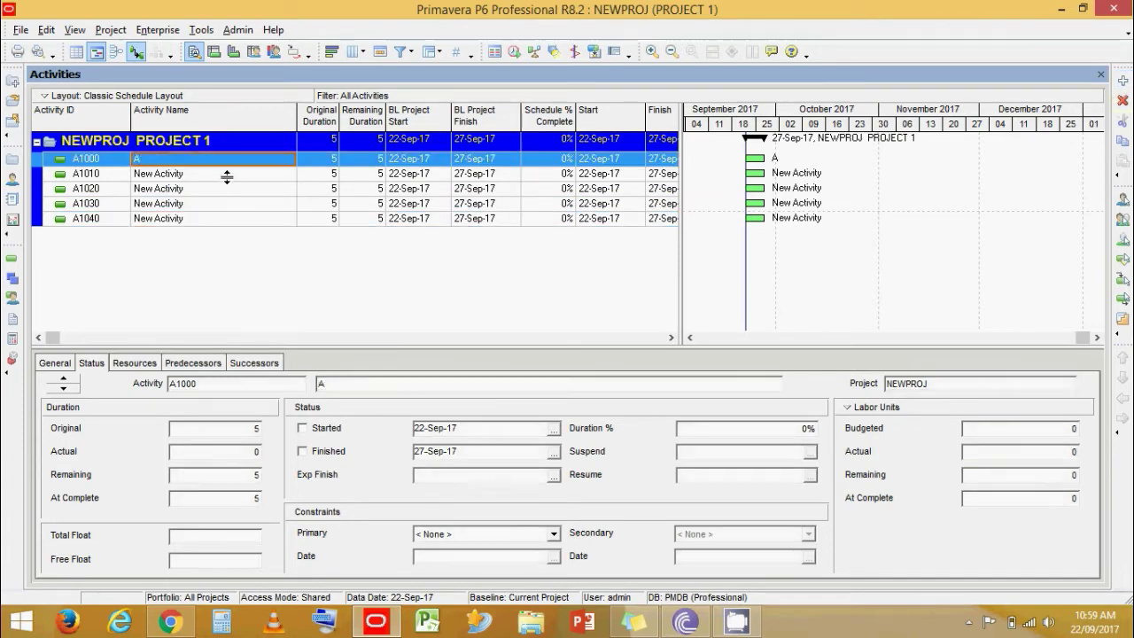
key(Return)
text(B)
key(Return)
text(C)
key(Return)
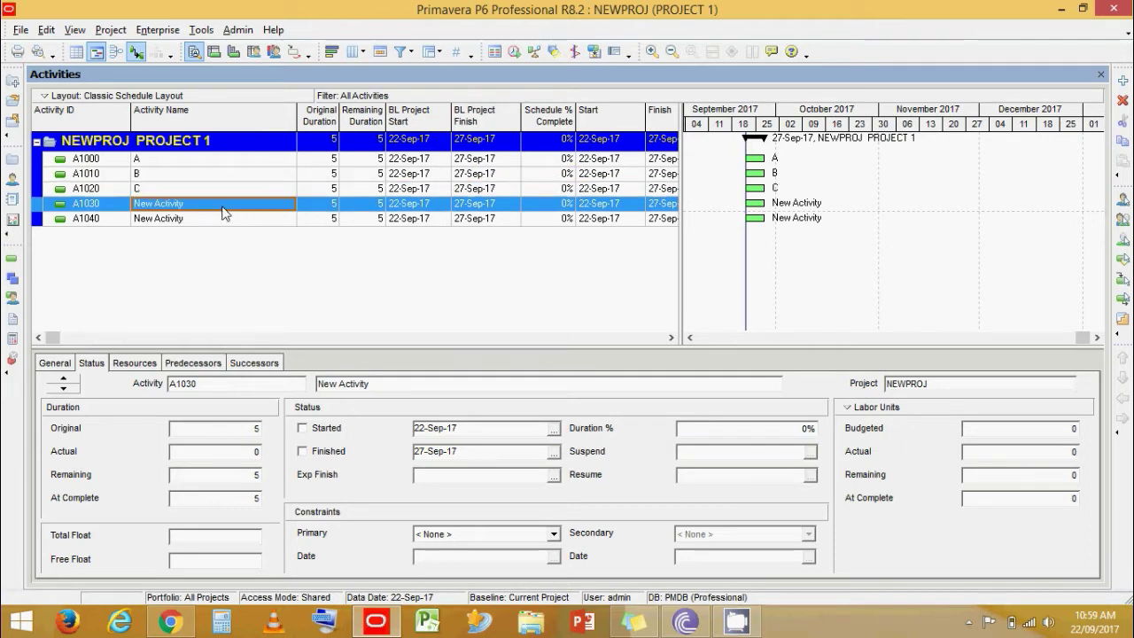
text(D)
key(Return)
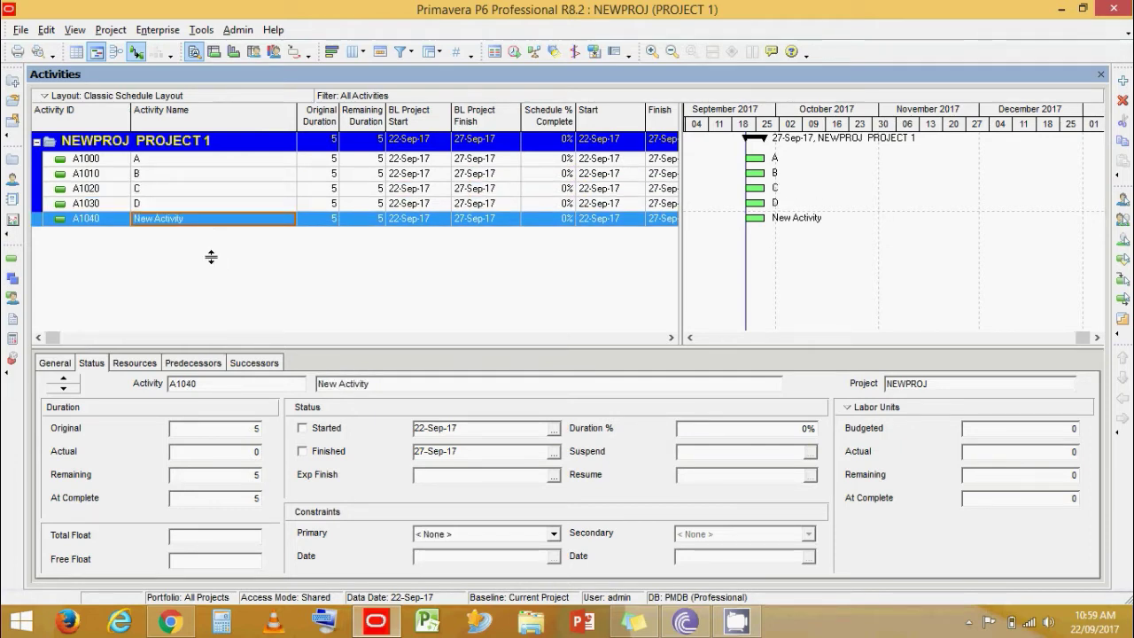
text(E)
key(Return)
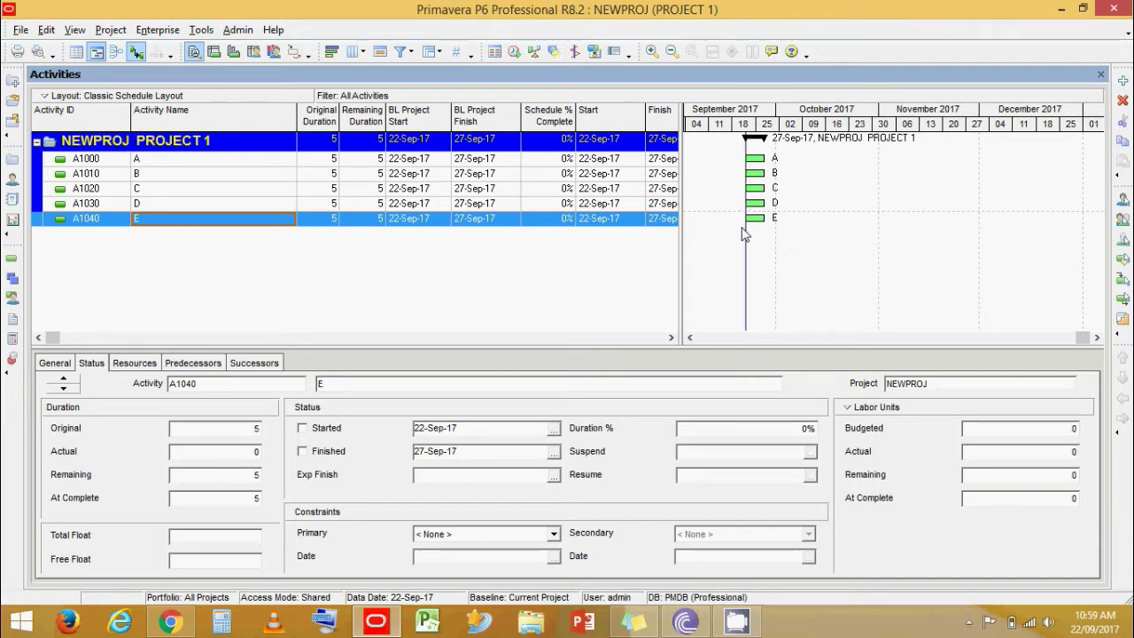
- Link activities A through E in sequence
click(148, 156)
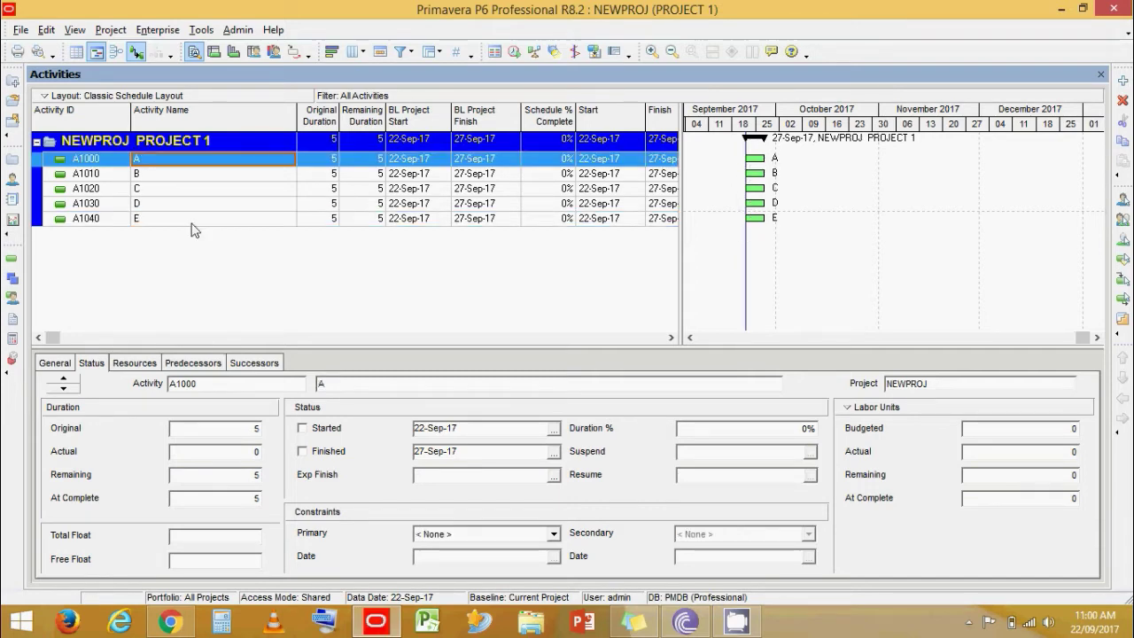
shift+click(185, 220)
right_click(185, 218)
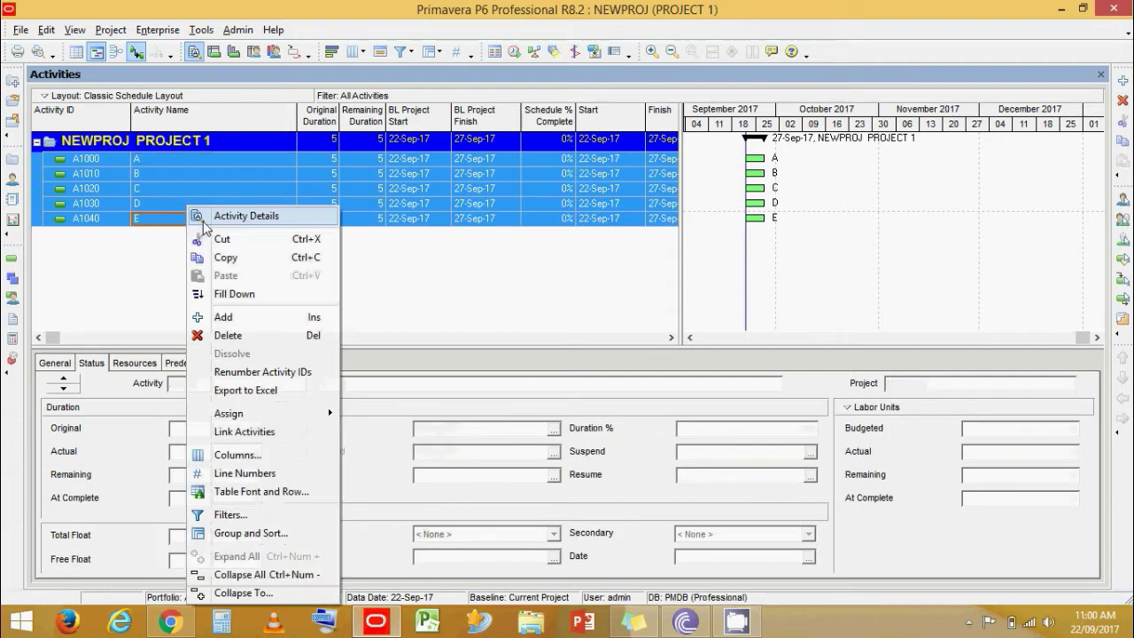
click(273, 434)
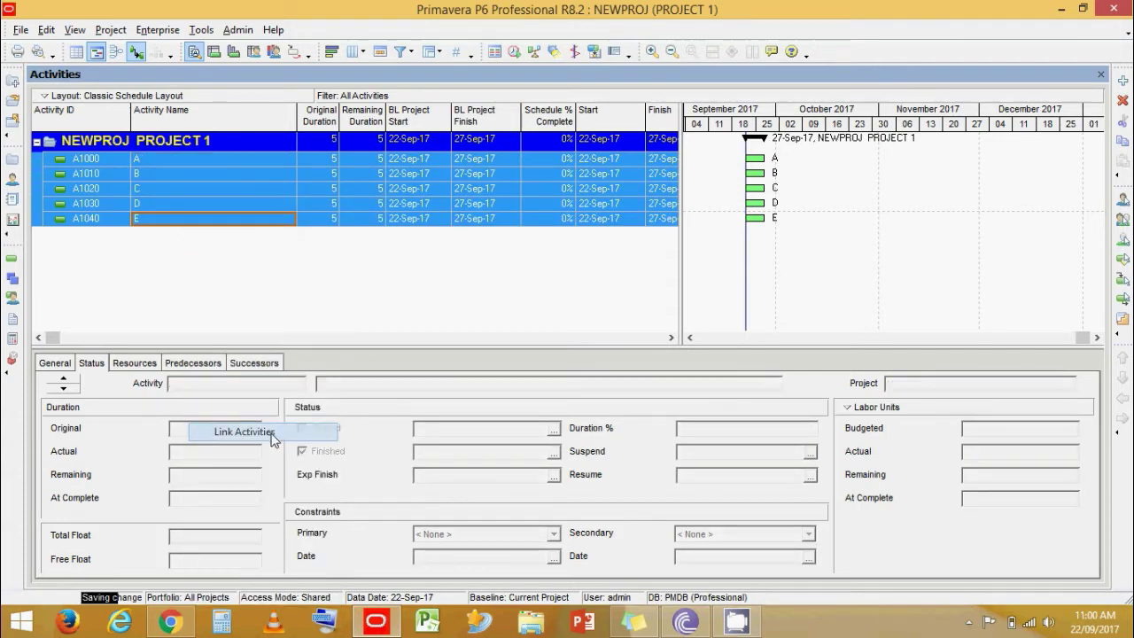
- Schedule the project and accept continuing in Shared mode
click(514, 52)
click(736, 276)
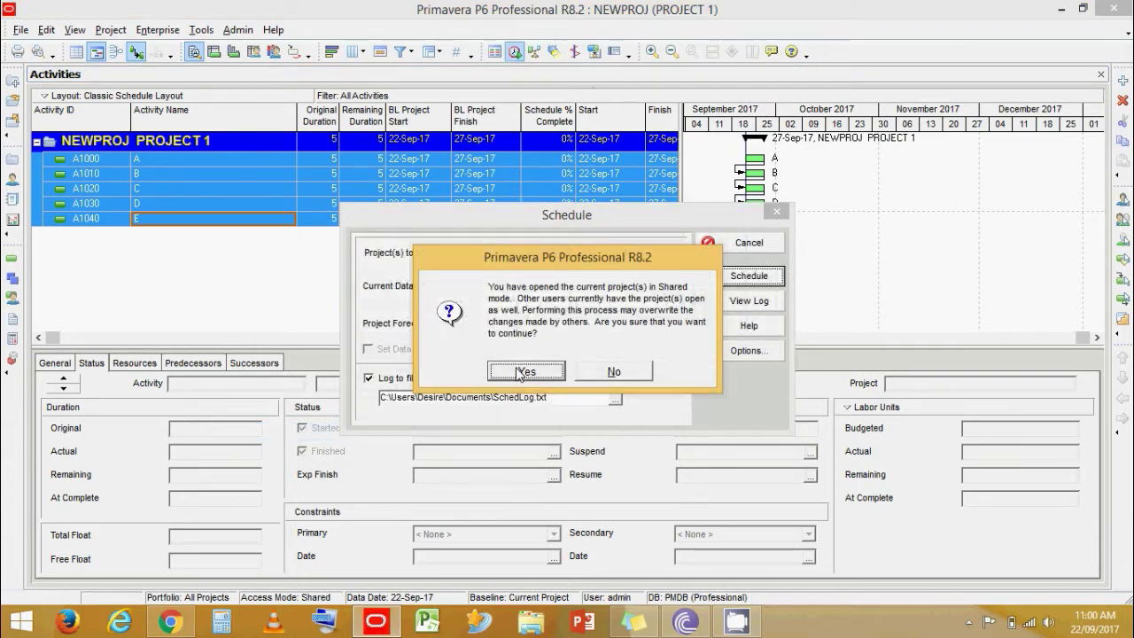
click(525, 371)
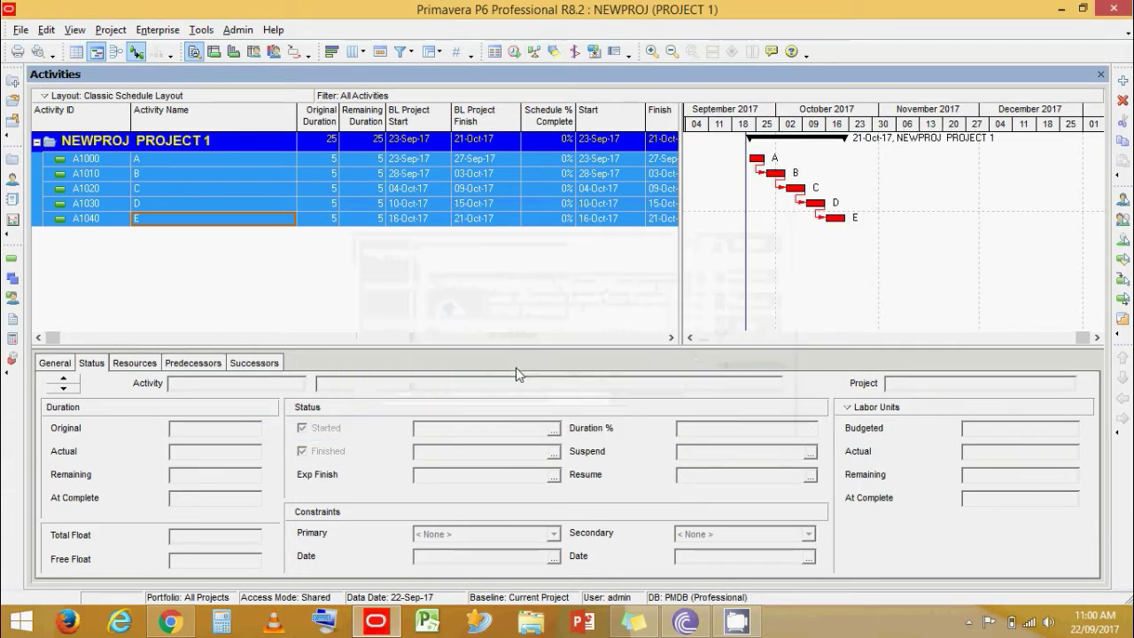
- Set the original durations to 6 for A, 4 for B, 4 for C, 3 for D and 2 for E
click(317, 160)
text(6)
key(Return)
text(4)
key(Return)
text(4)
key(Return)
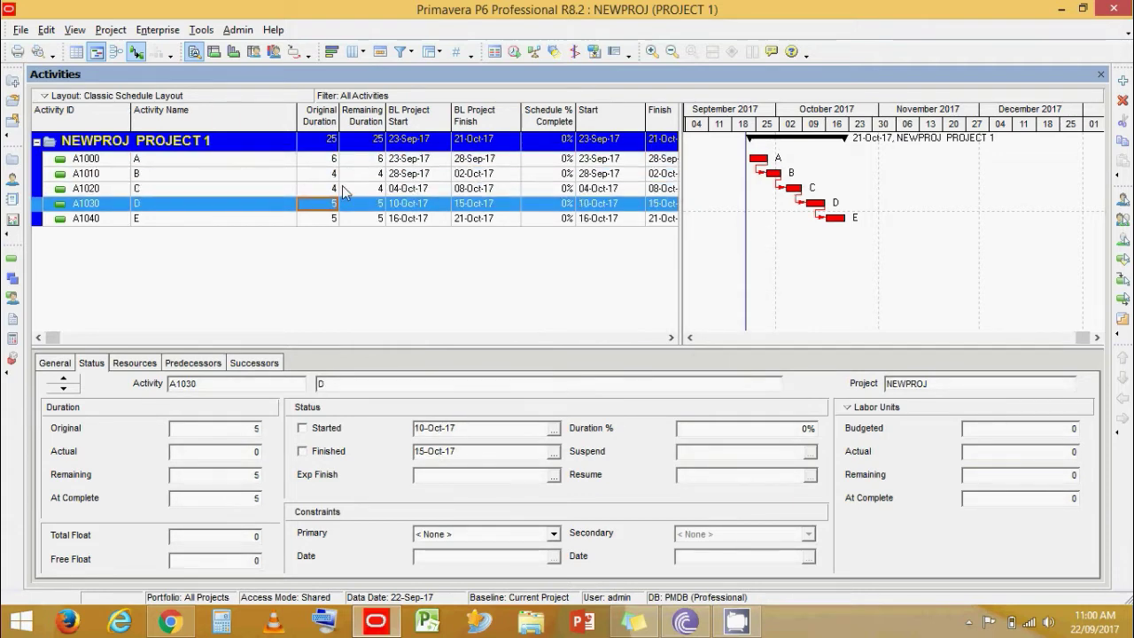
text(3)
key(Return)
text(2)
key(Return)
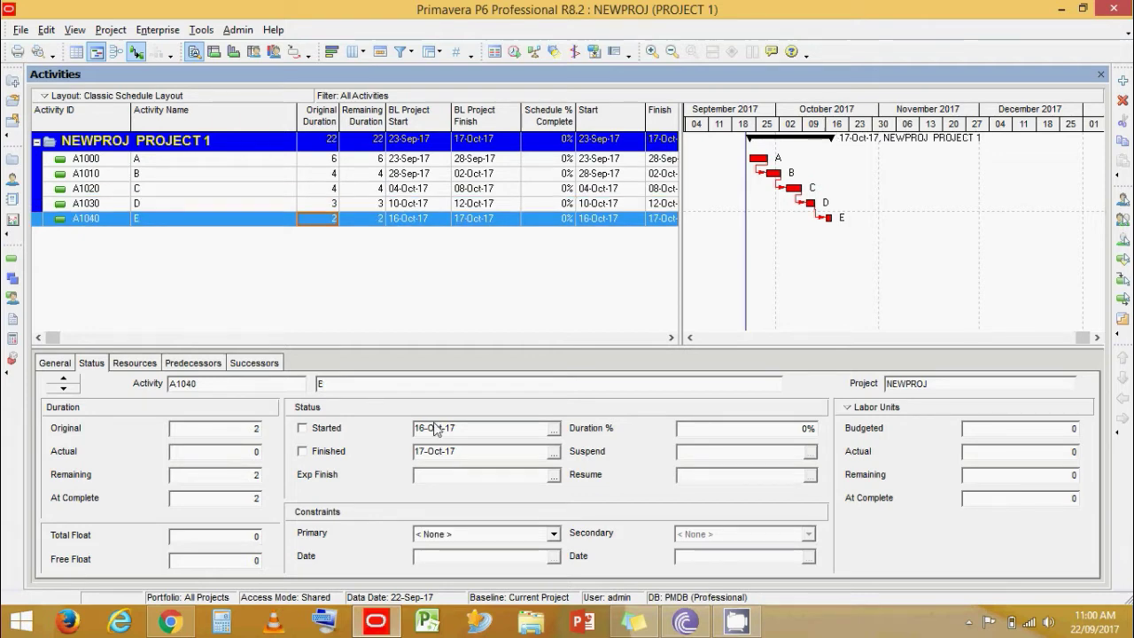
- Reschedule the project with the new durations and move the Schedule % Complete column ahead of BL Project Start
click(514, 51)
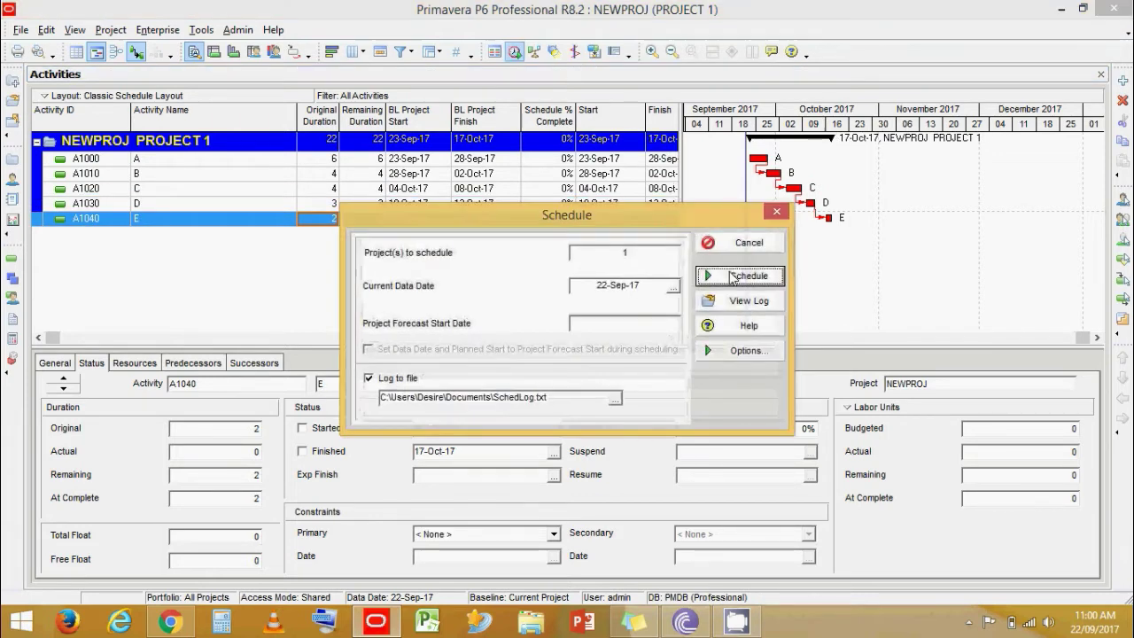
click(732, 271)
click(556, 369)
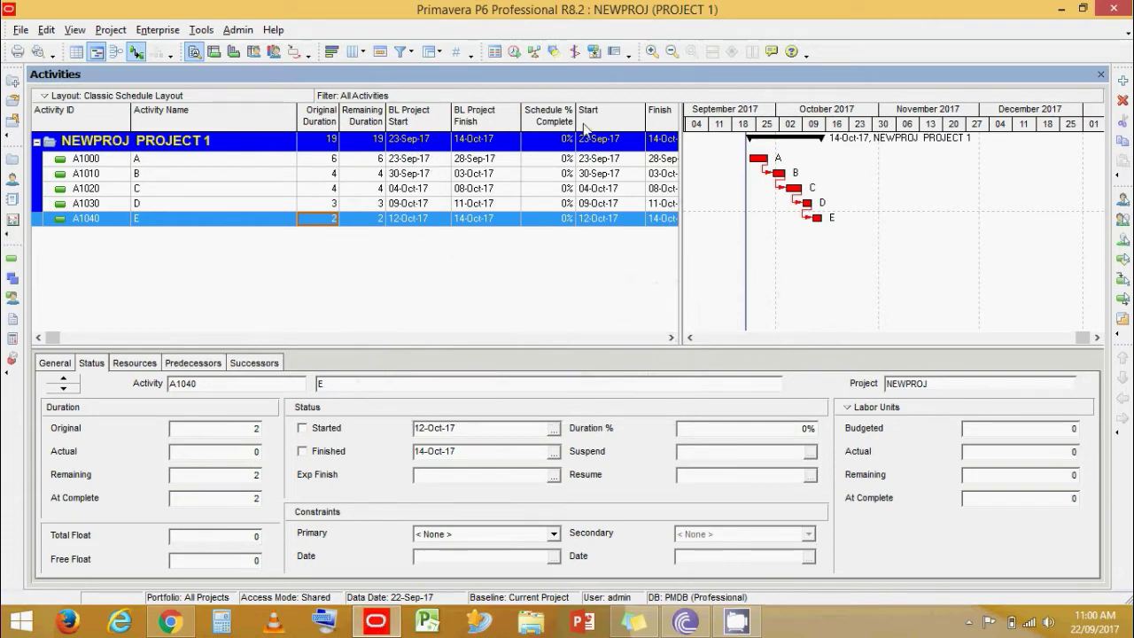
drag(545, 115, 440, 127)
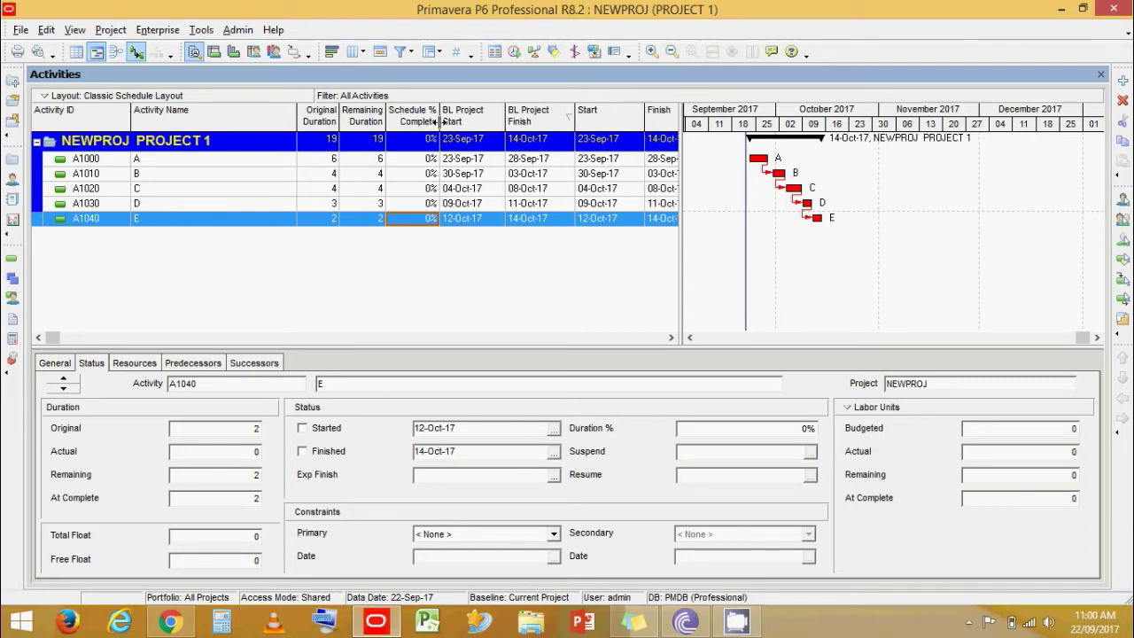
- Save a copy of the current project as a new baseline of PROJECT 1
click(108, 30)
click(131, 85)
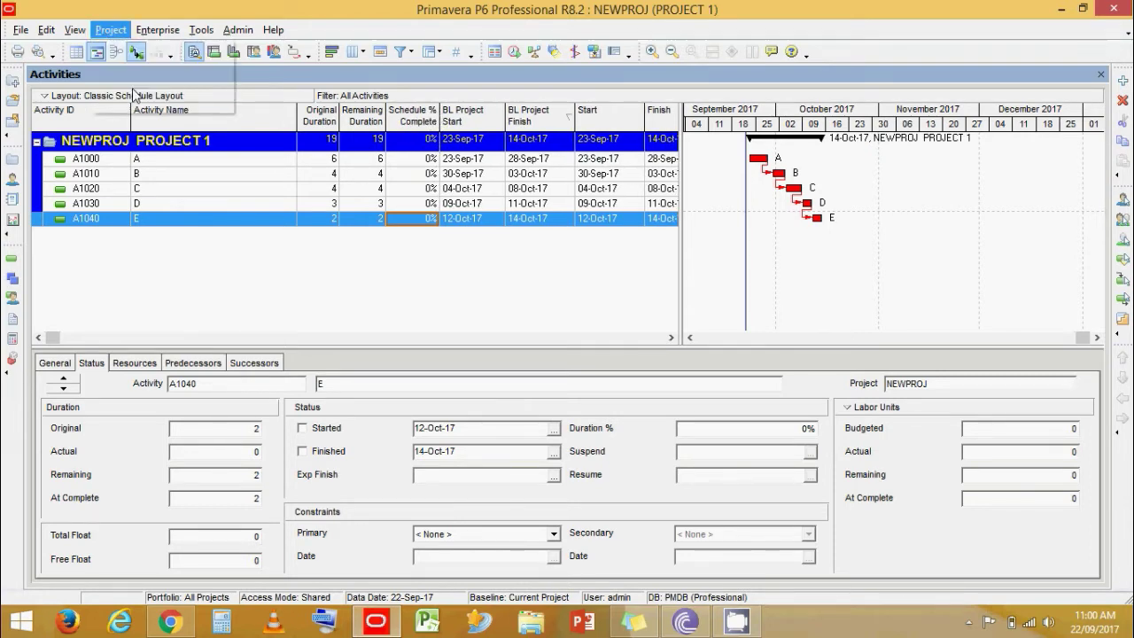
click(807, 241)
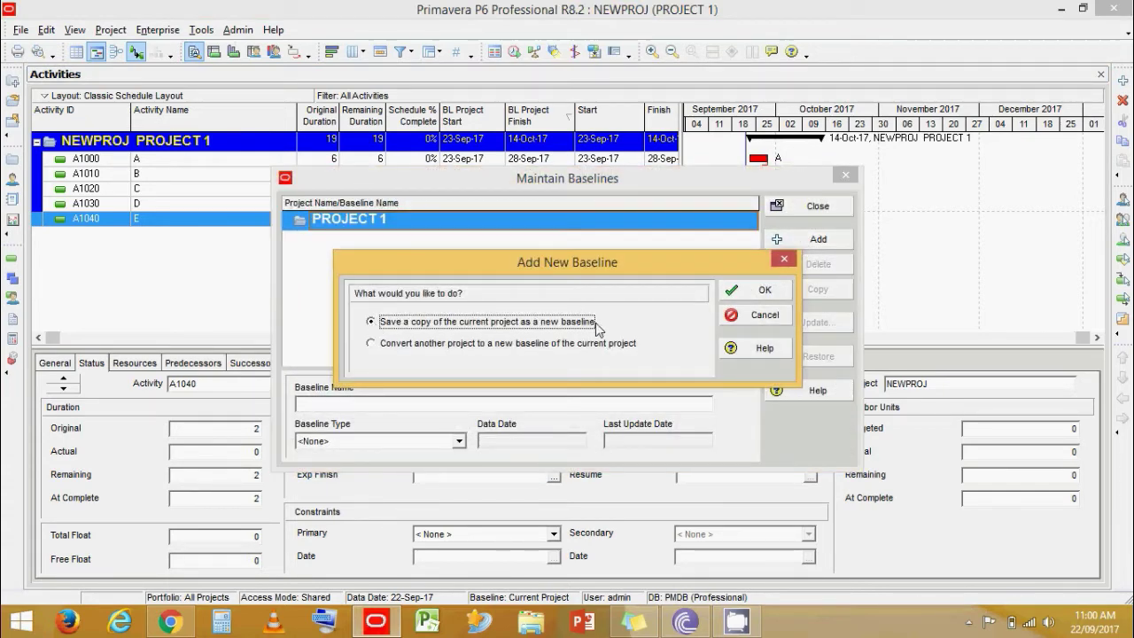
click(728, 293)
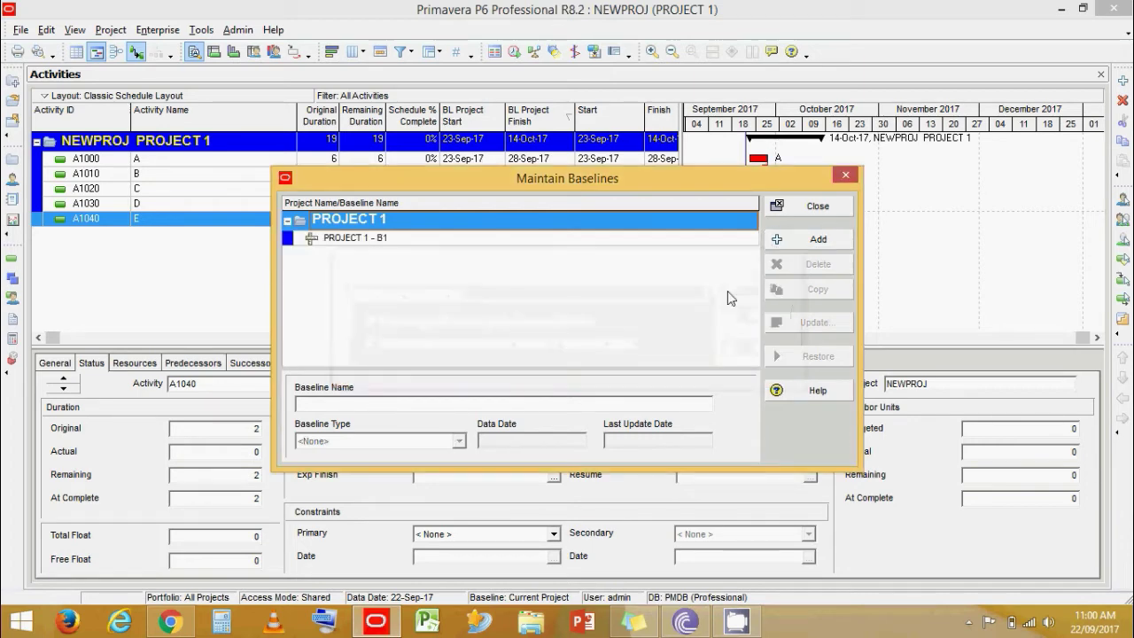
click(846, 175)
- Assign PROJECT 1 - B1 as both the project baseline and the primary user baseline, and check the activities' baseline start dates
click(111, 30)
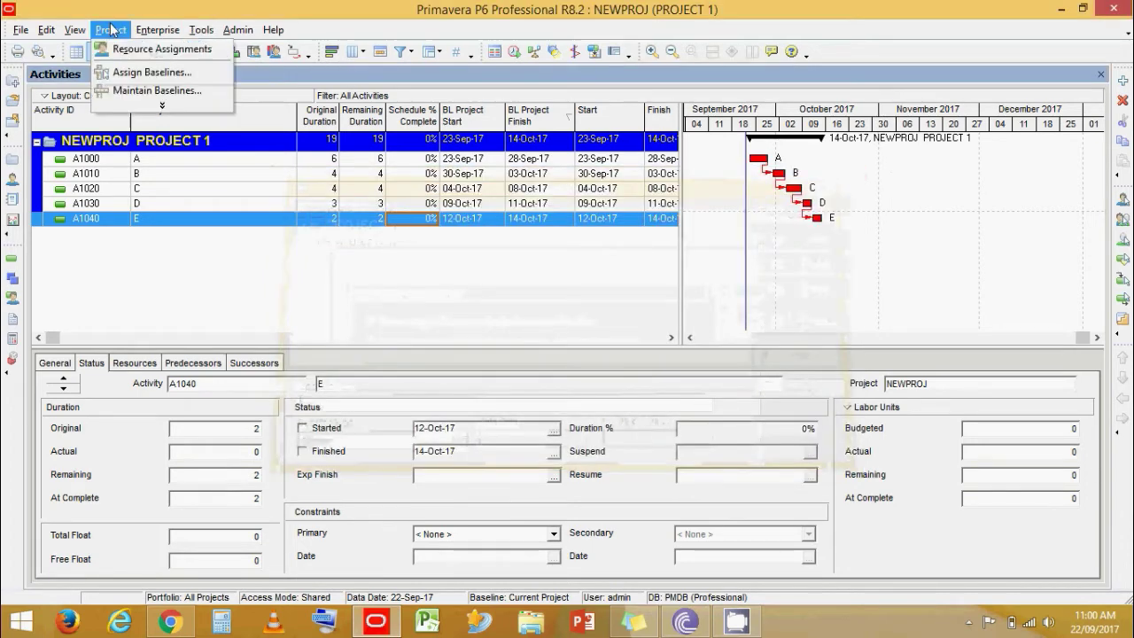
click(116, 71)
click(518, 276)
click(510, 303)
click(501, 348)
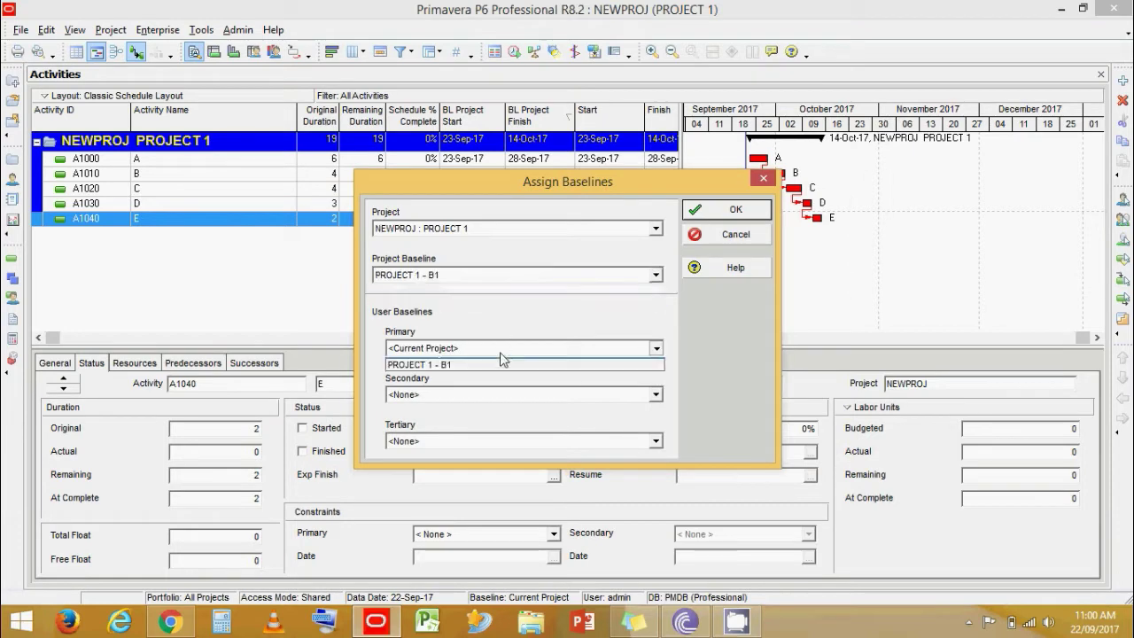
click(485, 377)
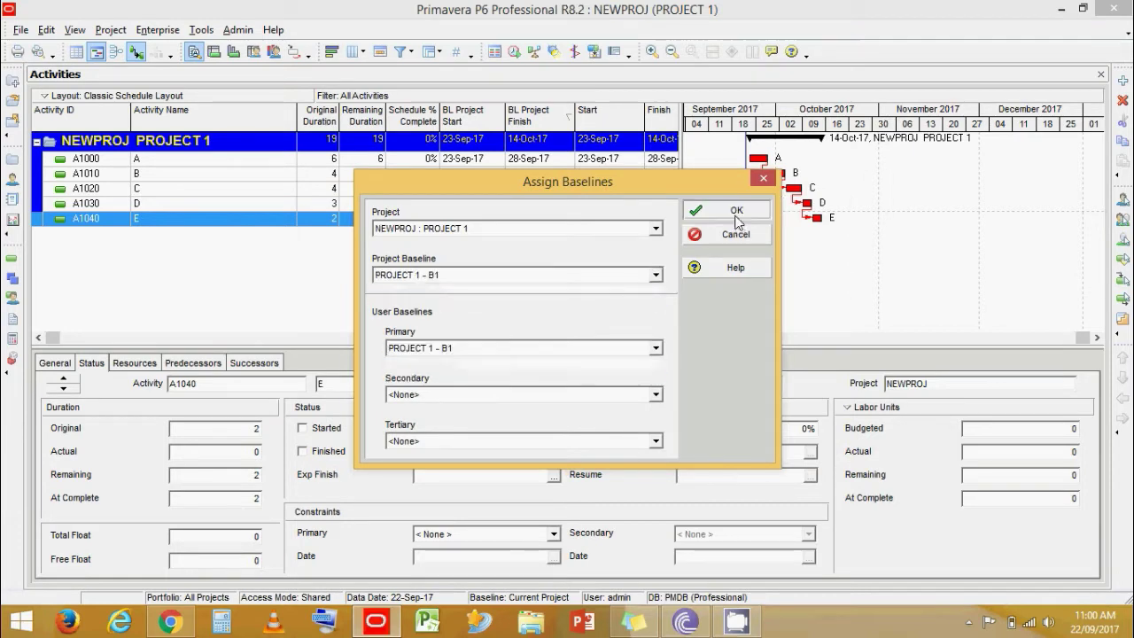
click(732, 213)
click(482, 160)
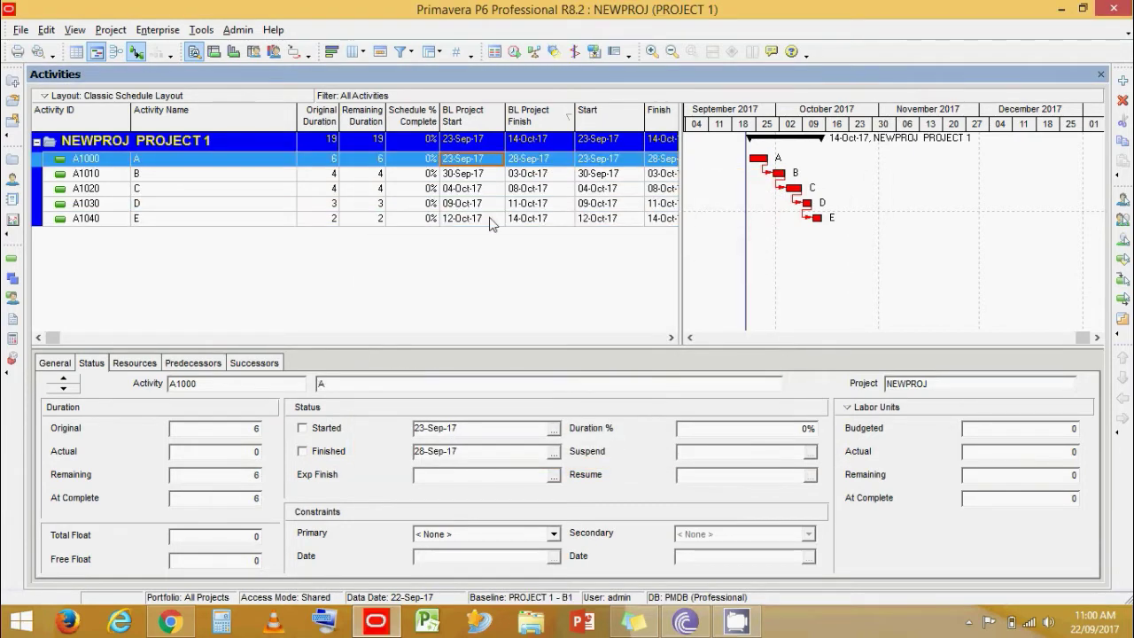
click(498, 222)
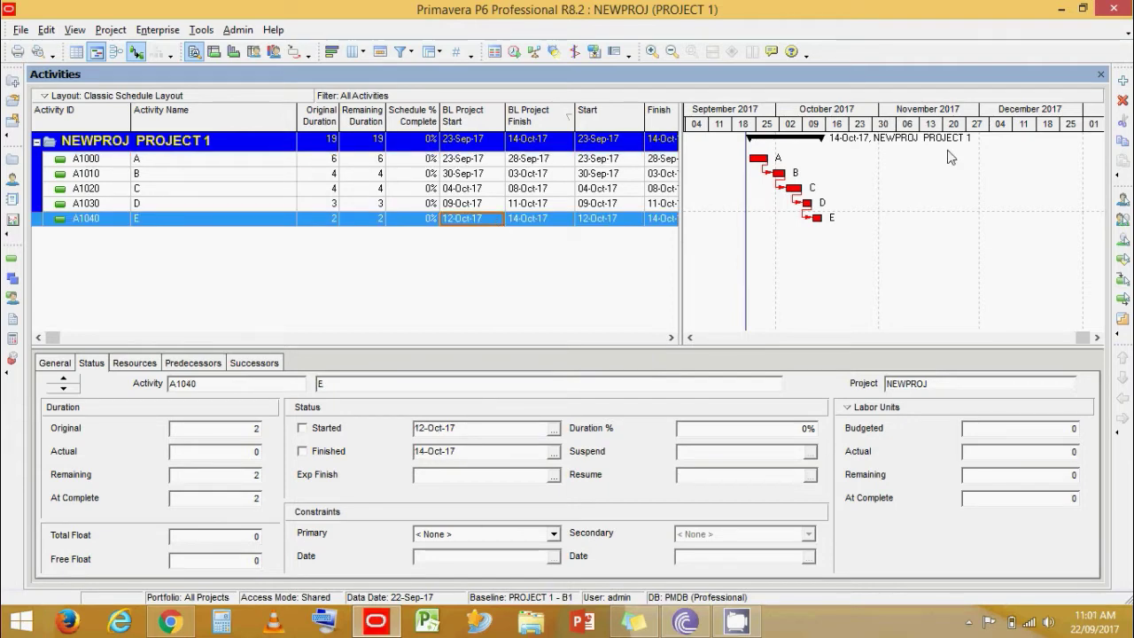
- Display the Primary Baseline bars in the Gantt chart and narrow the Activity Name column to fit the Finish column
right_click(906, 164)
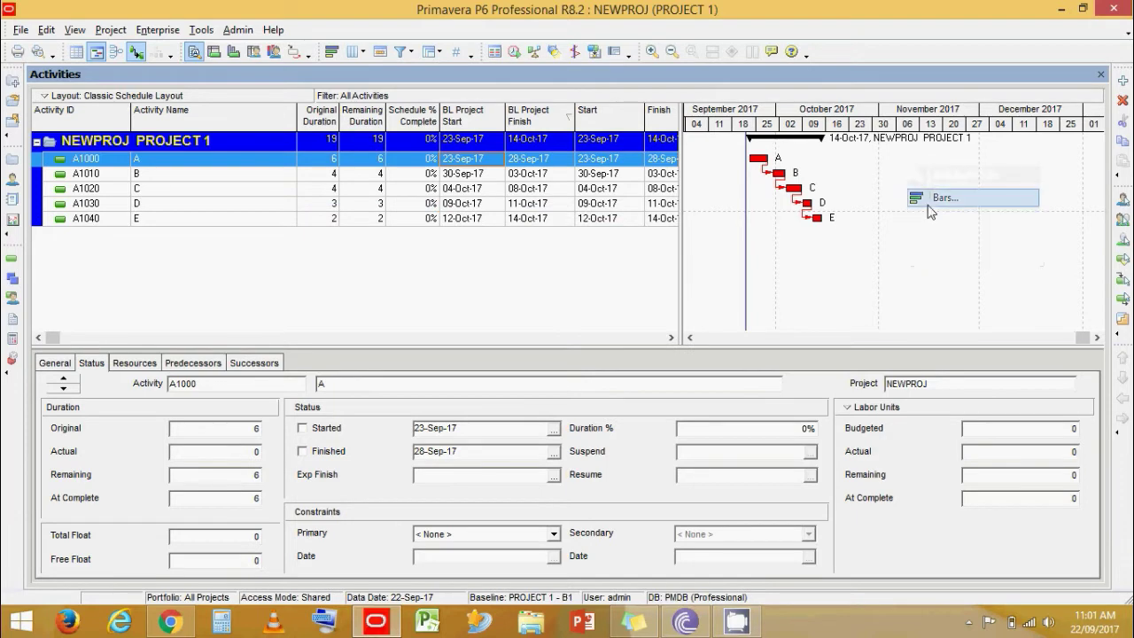
click(939, 198)
click(272, 221)
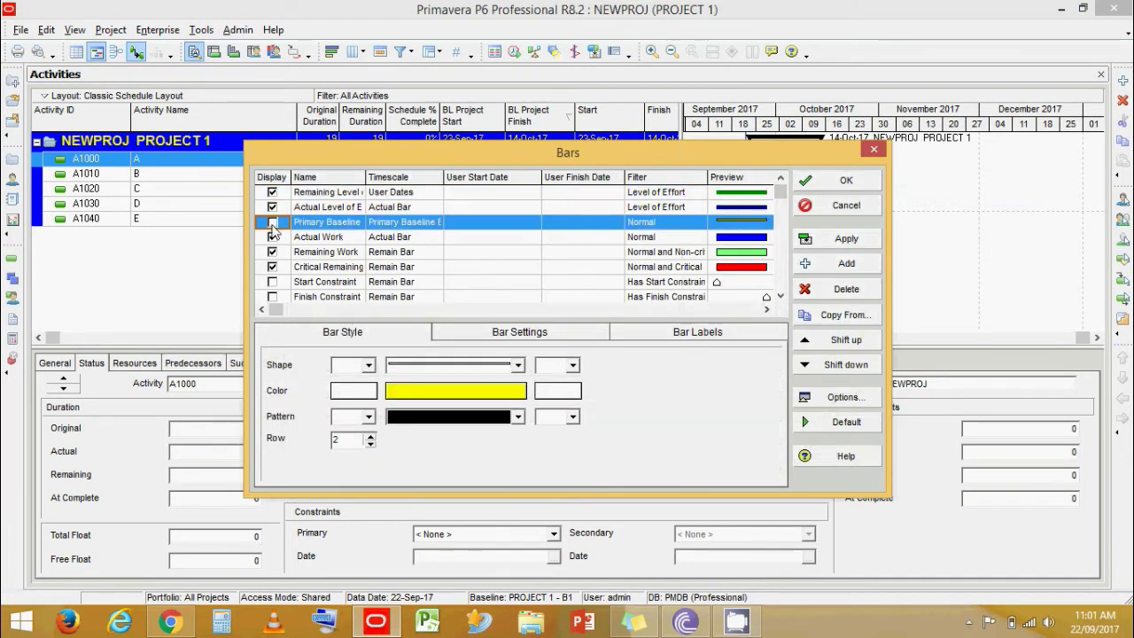
click(846, 207)
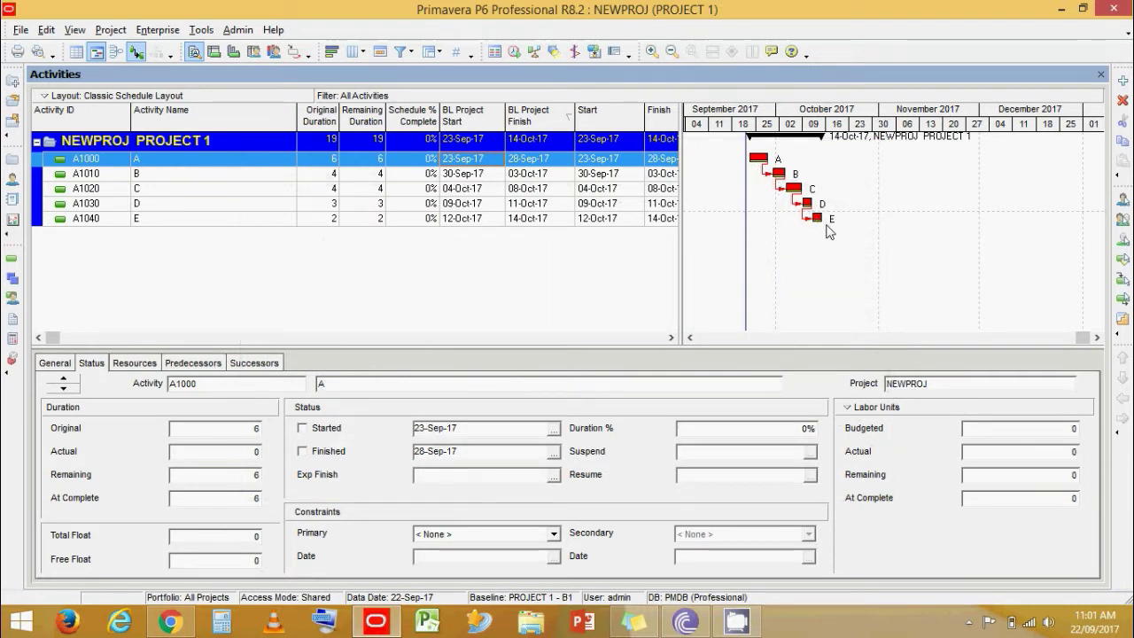
click(293, 122)
drag(294, 122, 246, 130)
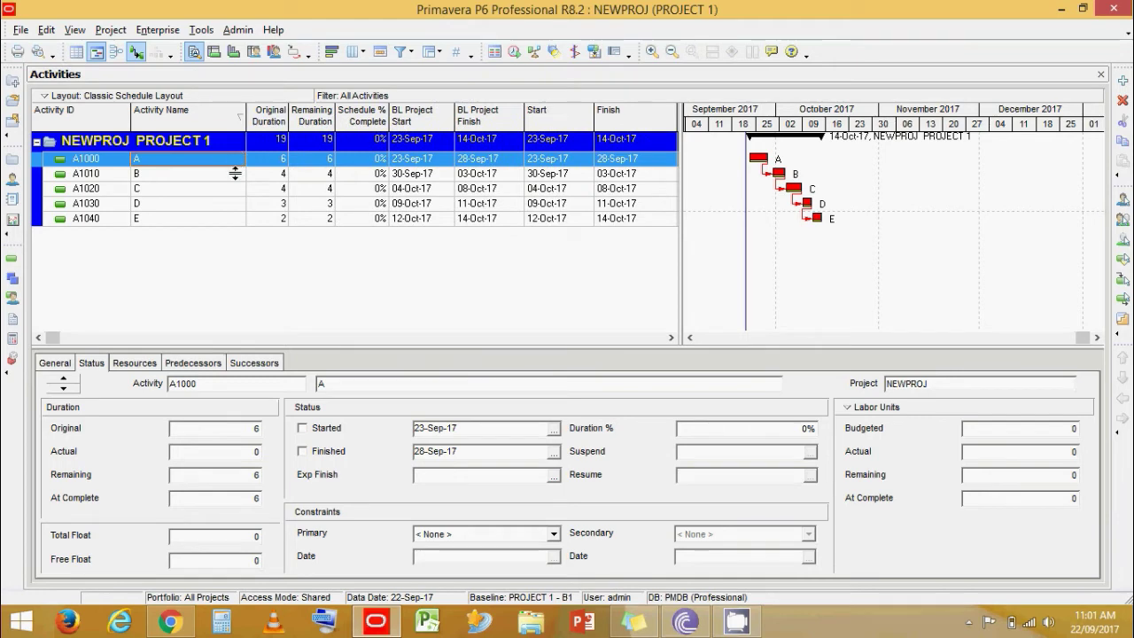
- Mark activity A as started and set its remaining duration to 3
click(341, 432)
click(322, 160)
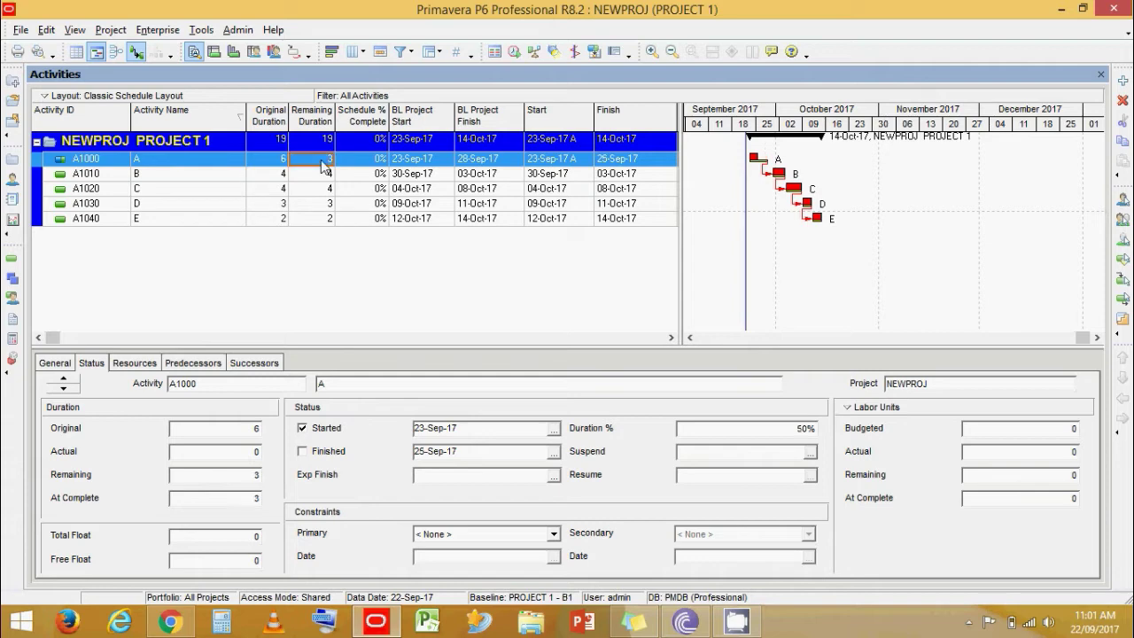
- Mark activity B as started and finished, with 28-Sep-17 as its finish date
click(328, 174)
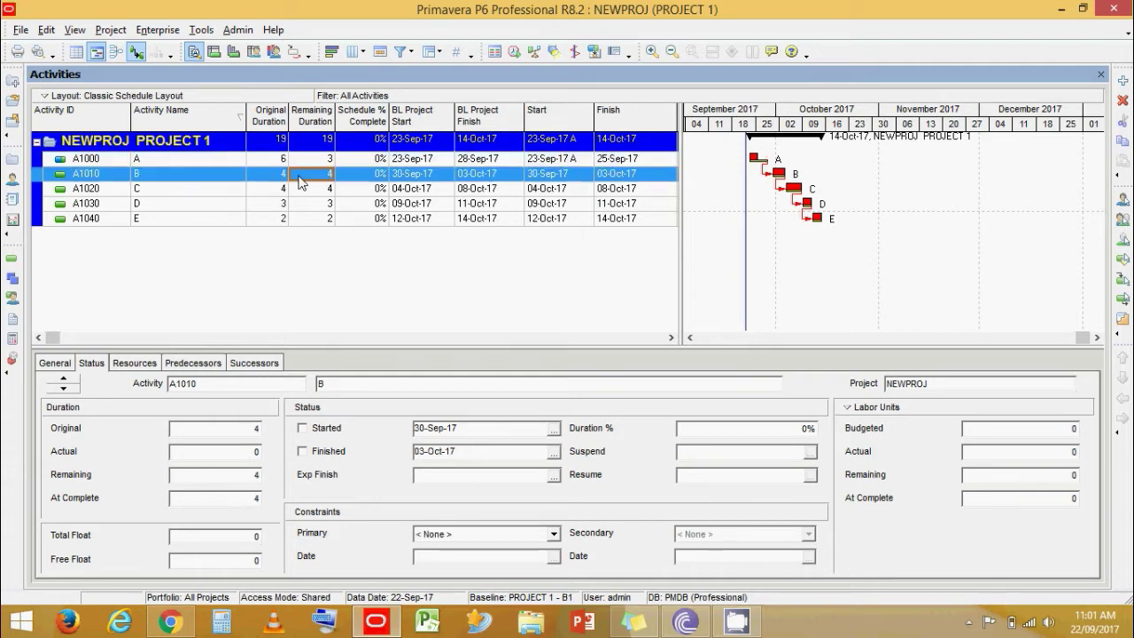
click(346, 430)
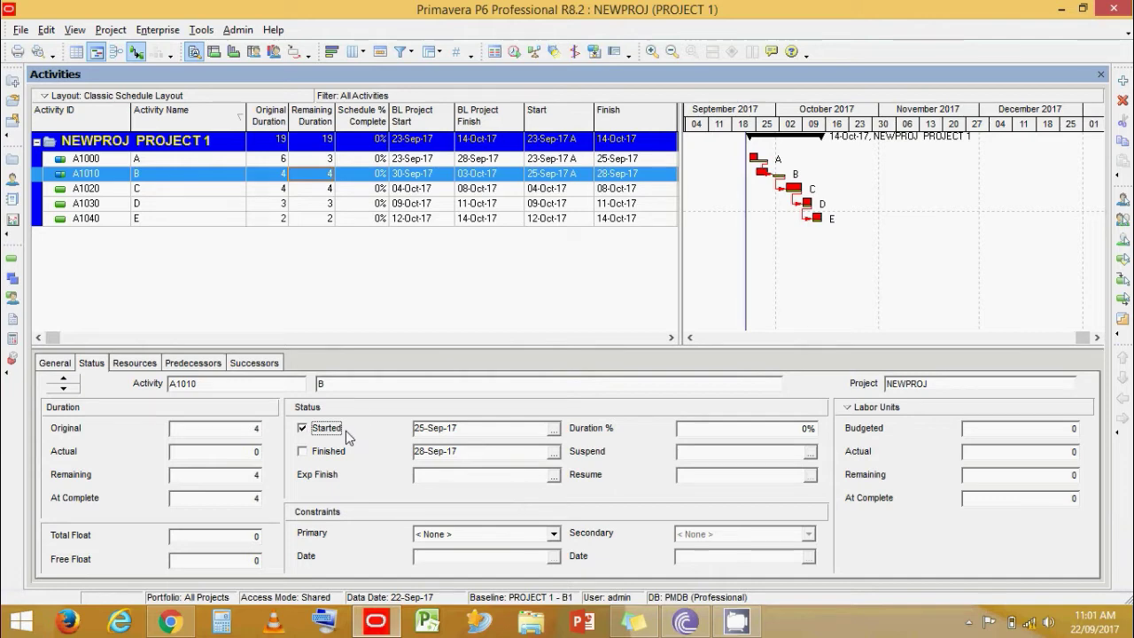
click(339, 452)
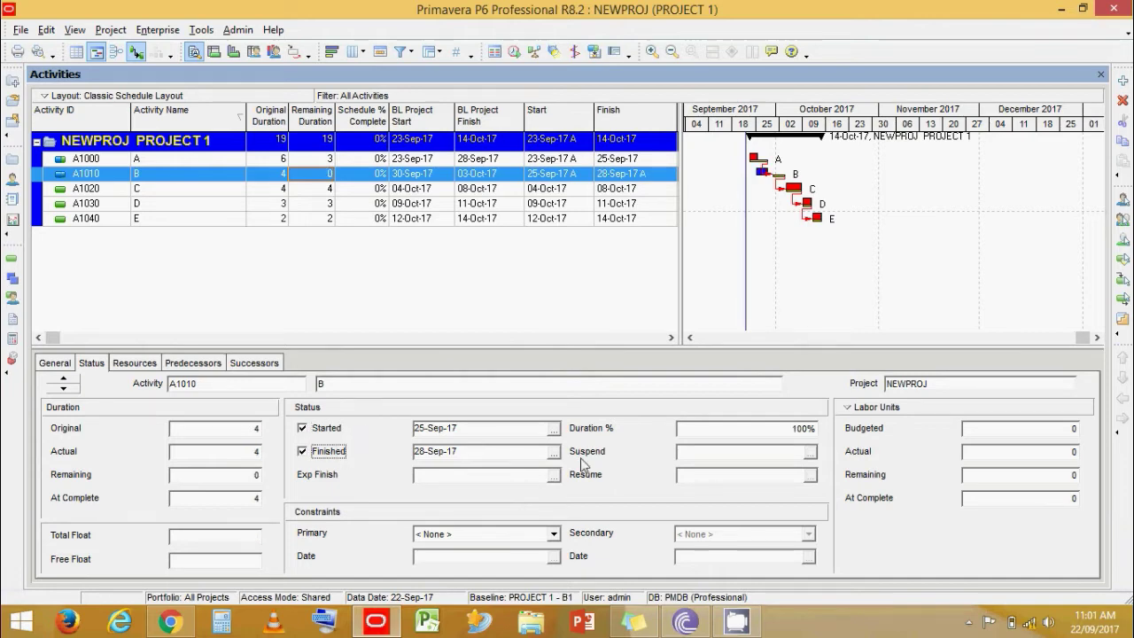
click(554, 452)
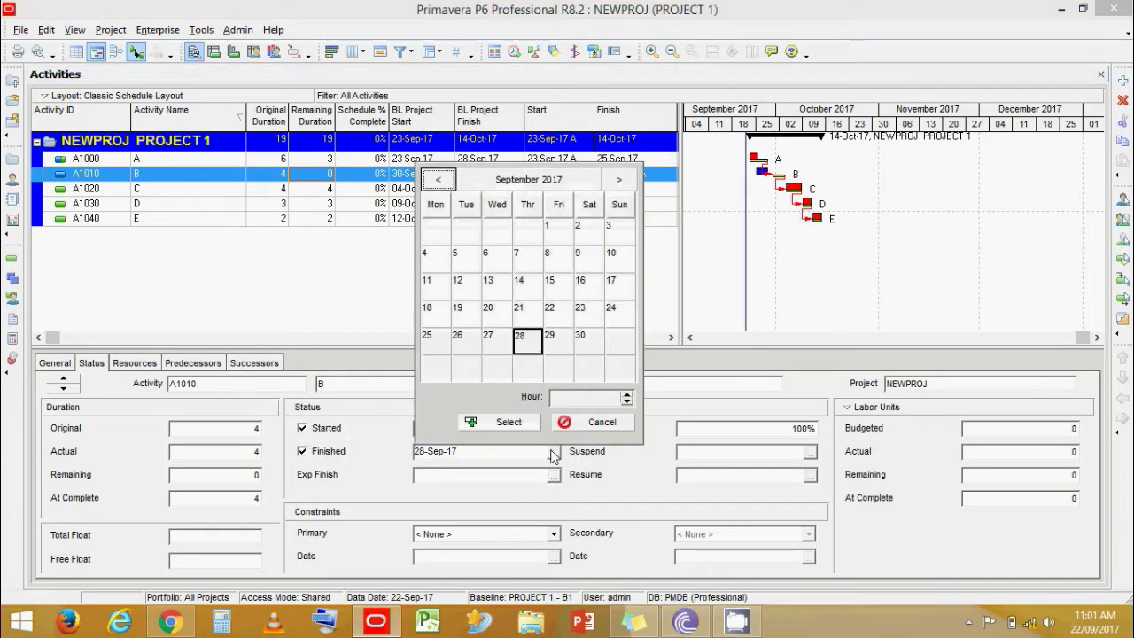
click(496, 423)
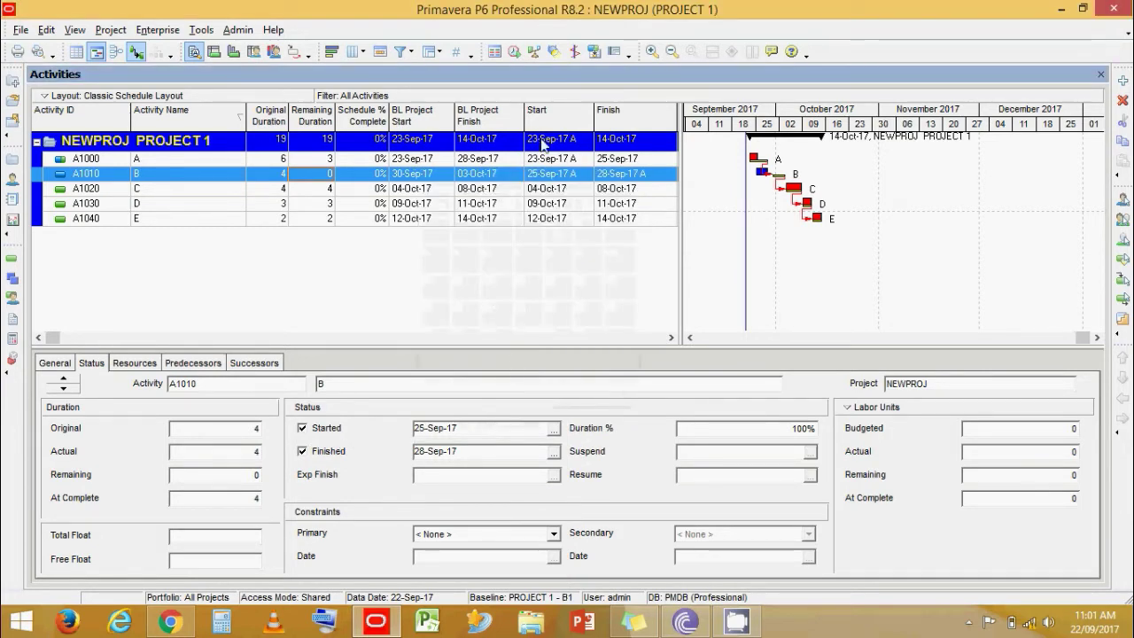
- Set the schedule options to use Progress Override when scheduling progressed activities
click(516, 53)
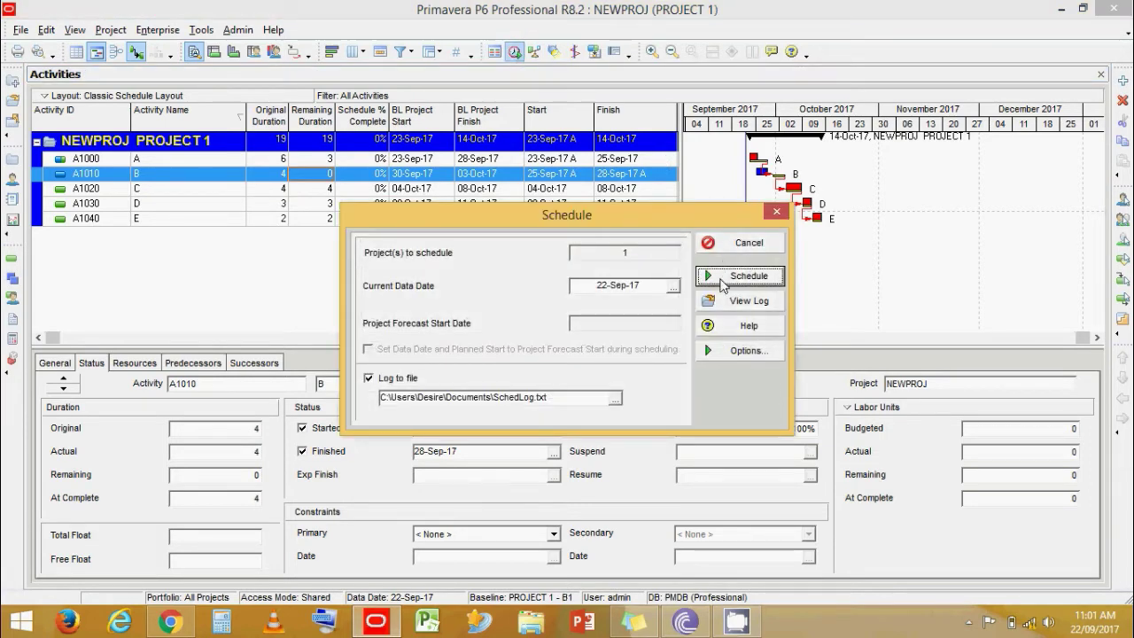
click(768, 350)
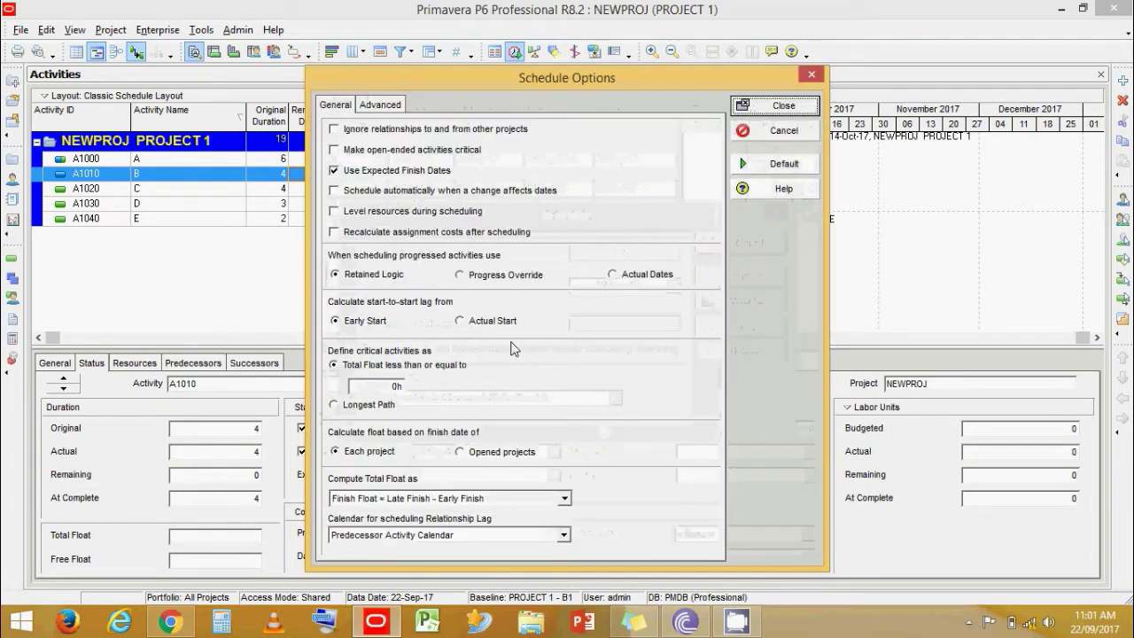
click(461, 275)
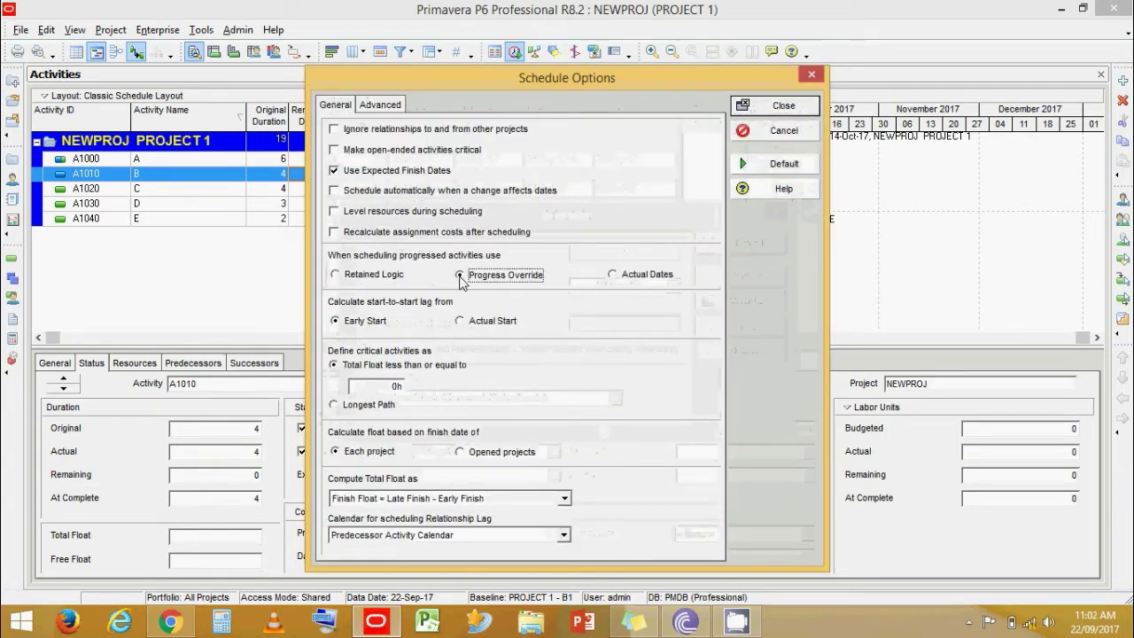
click(776, 106)
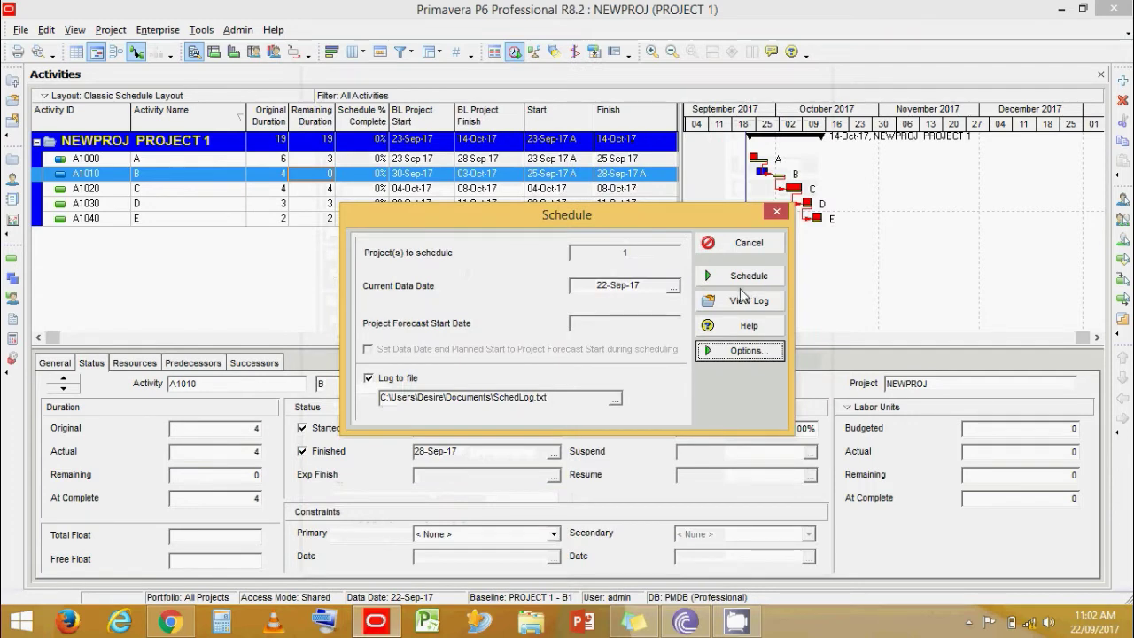
- Set the current data date to 30-Sep-17 and schedule the project
click(745, 276)
click(608, 376)
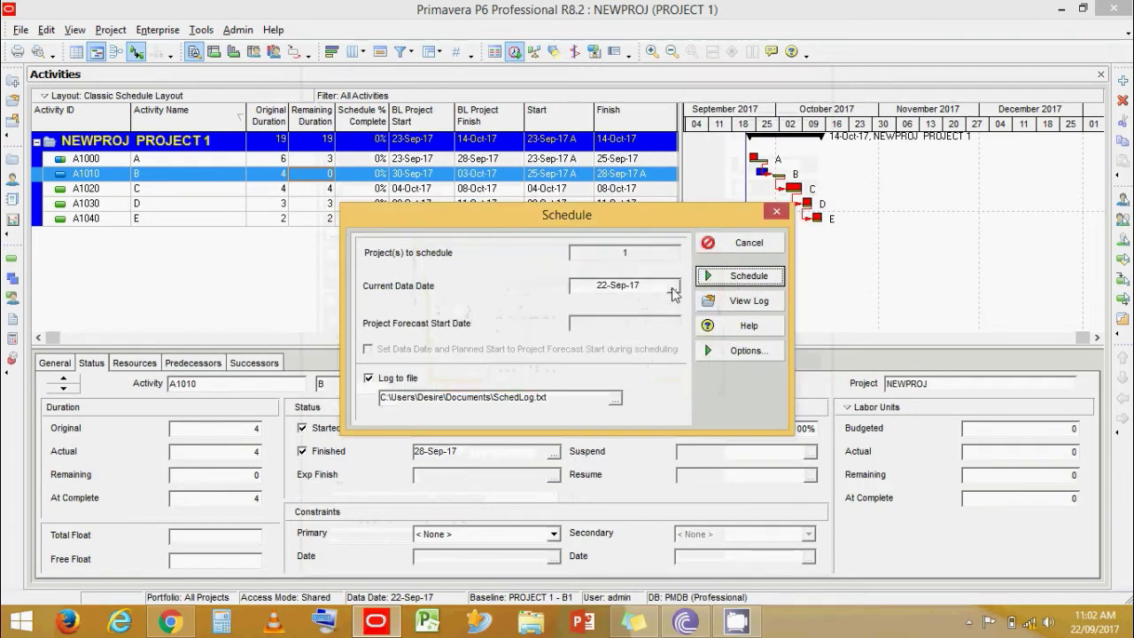
click(674, 286)
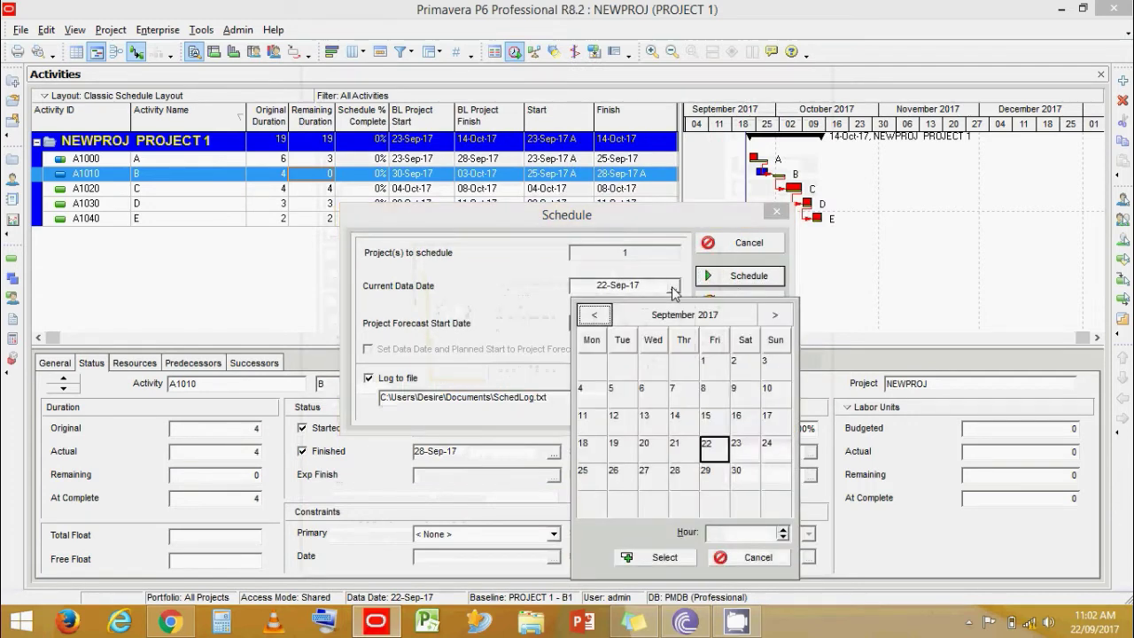
click(742, 476)
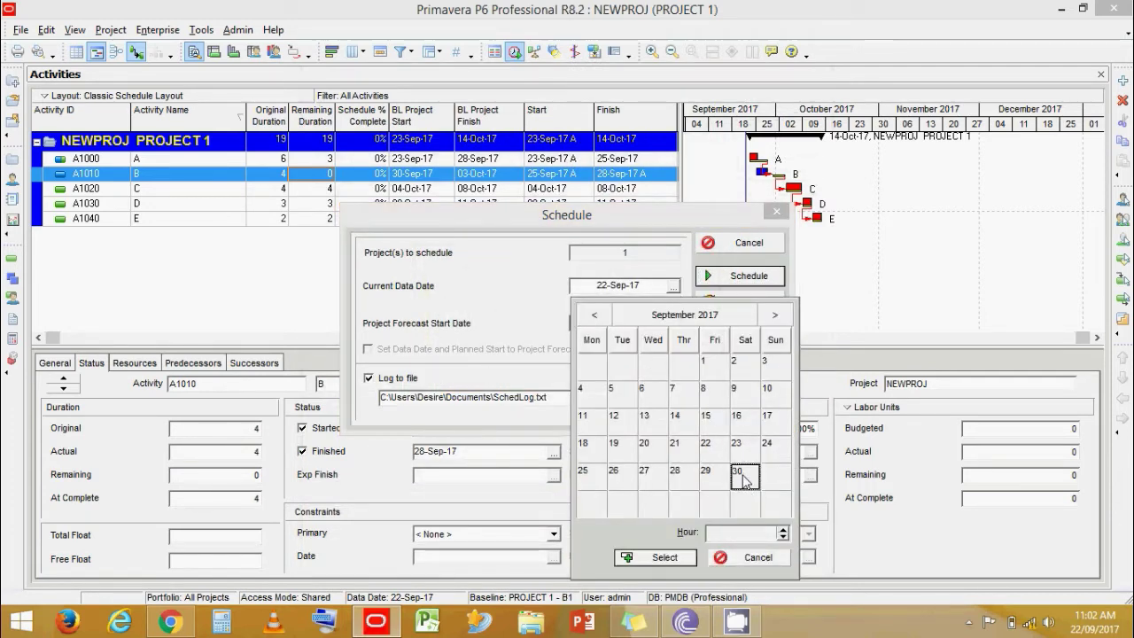
click(667, 558)
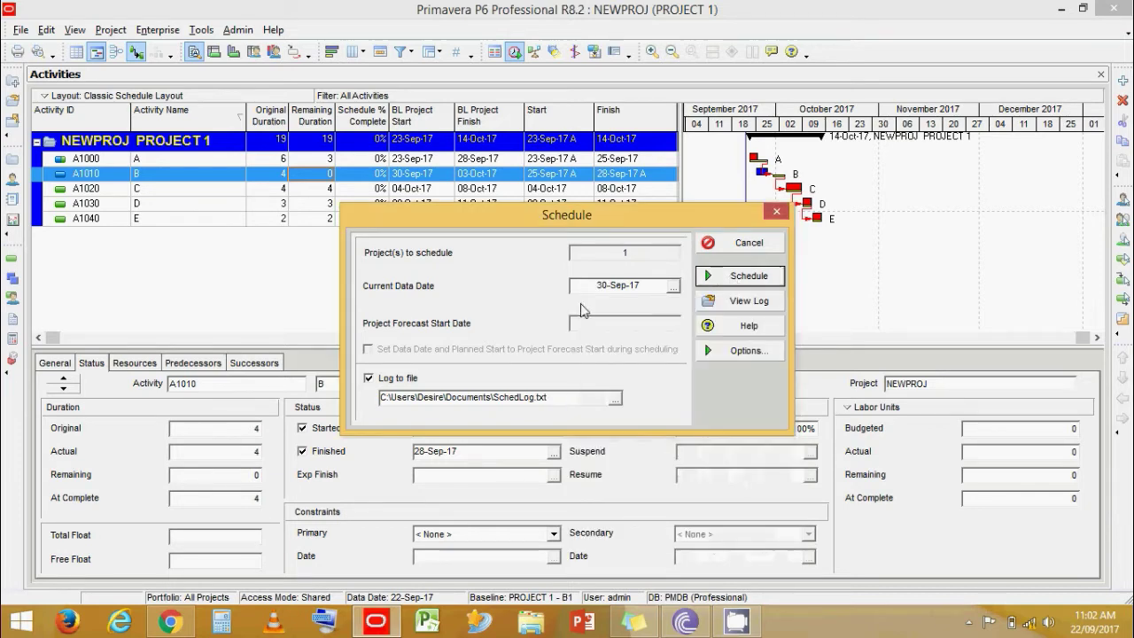
click(744, 275)
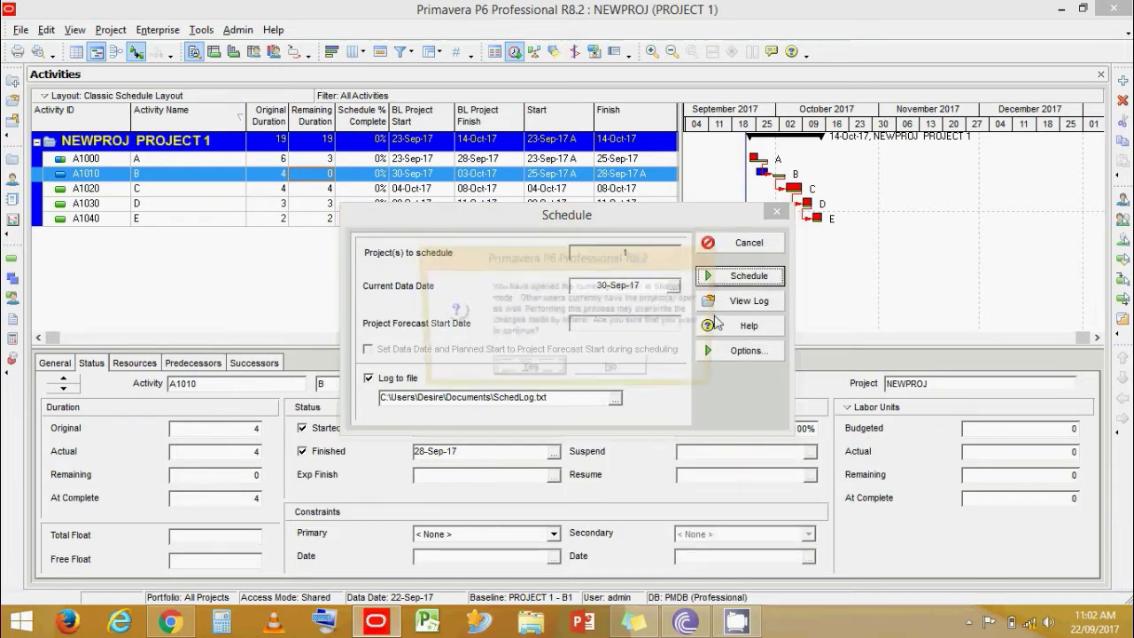
click(526, 373)
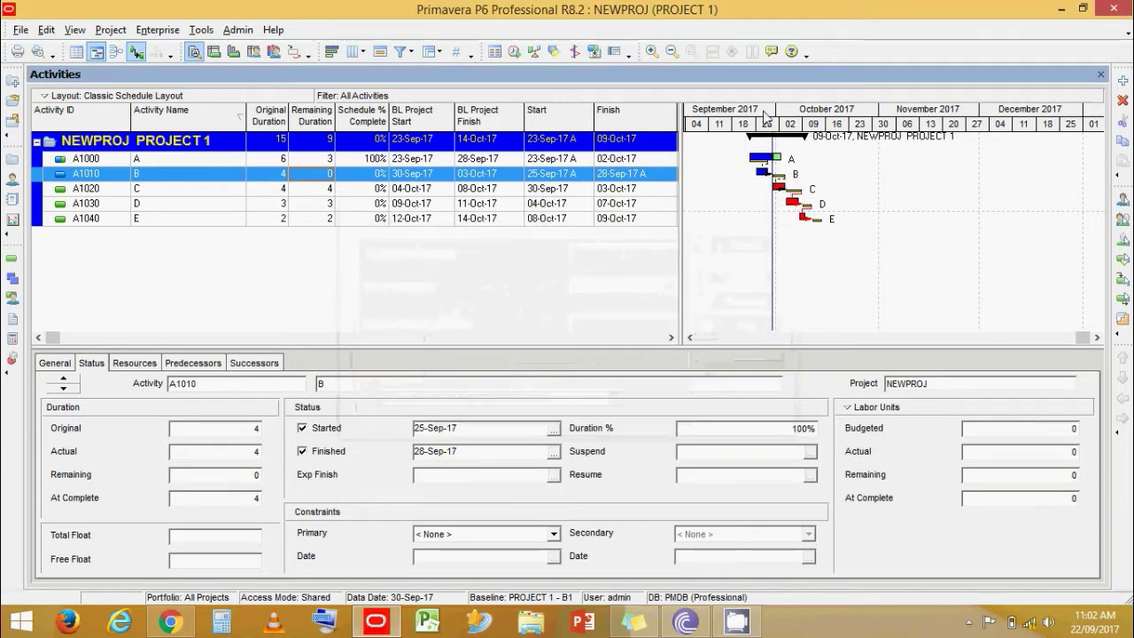
- Widen the Gantt timescale and examine the bars and dates of activities A, B, C and E against their baselines
mouse_move(797, 130)
mouse_down()
mouse_move(908, 129)
mouse_move(815, 135)
mouse_move(858, 140)
mouse_up()
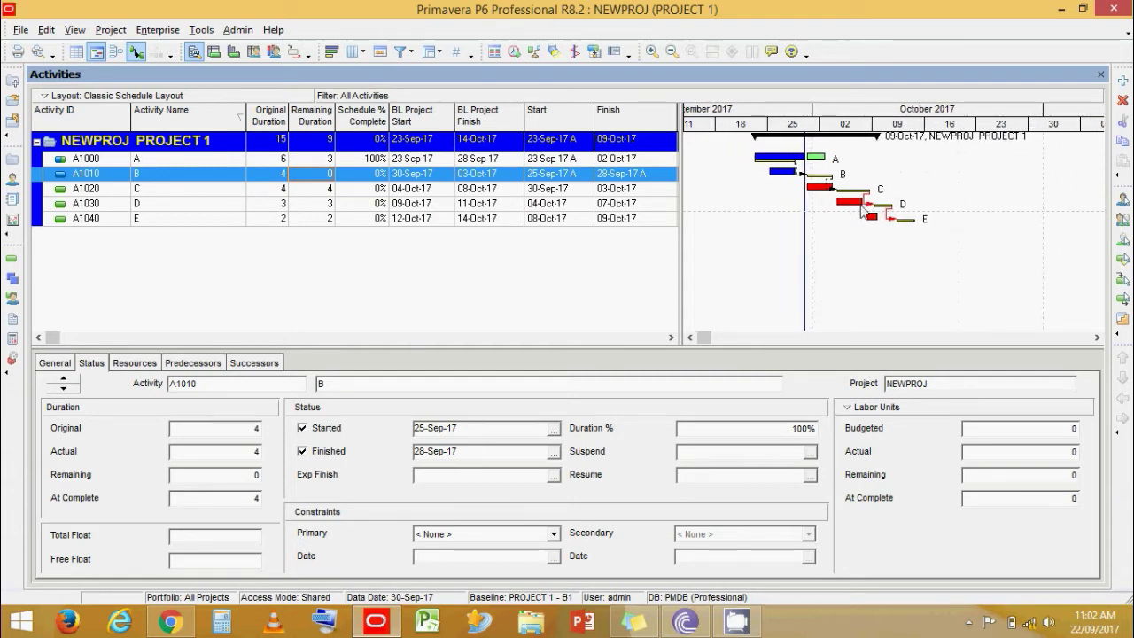
click(822, 161)
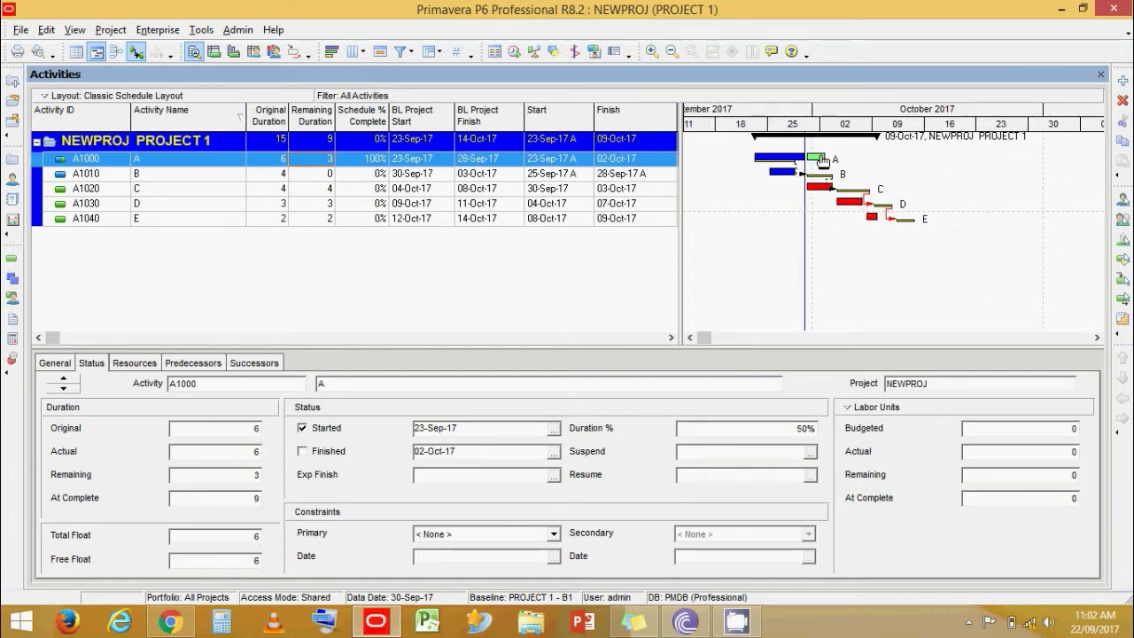
click(788, 176)
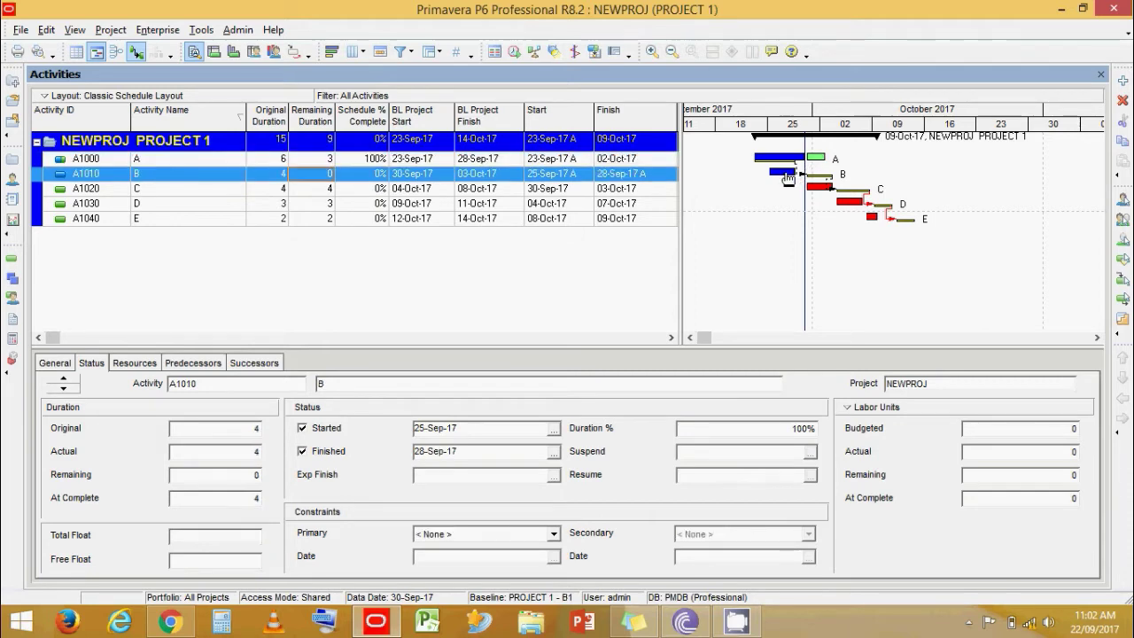
click(823, 191)
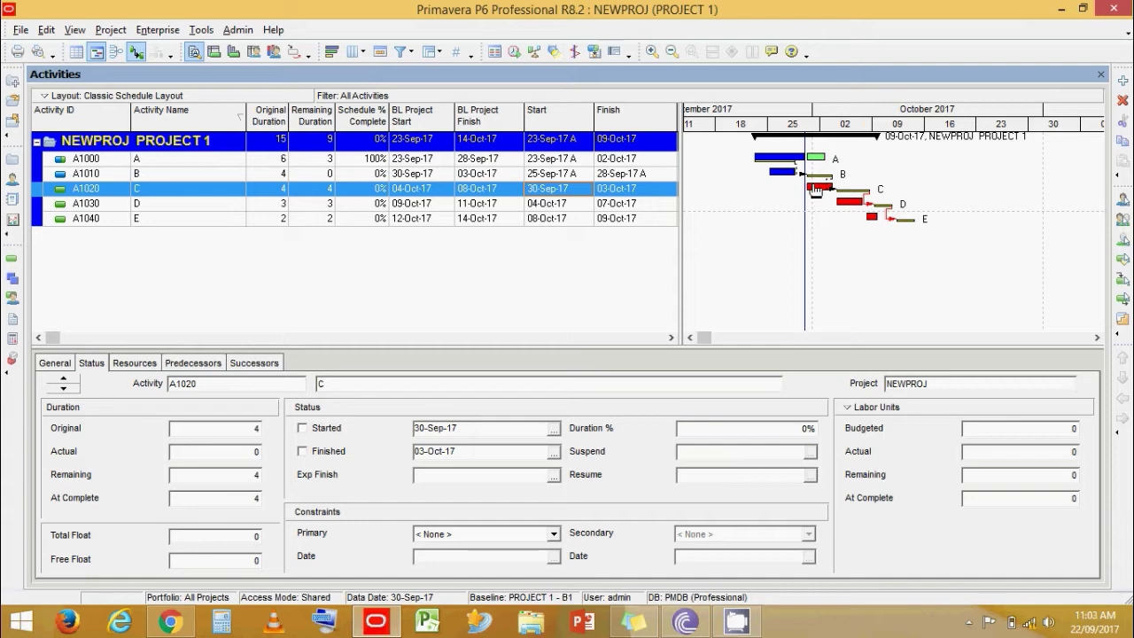
click(484, 223)
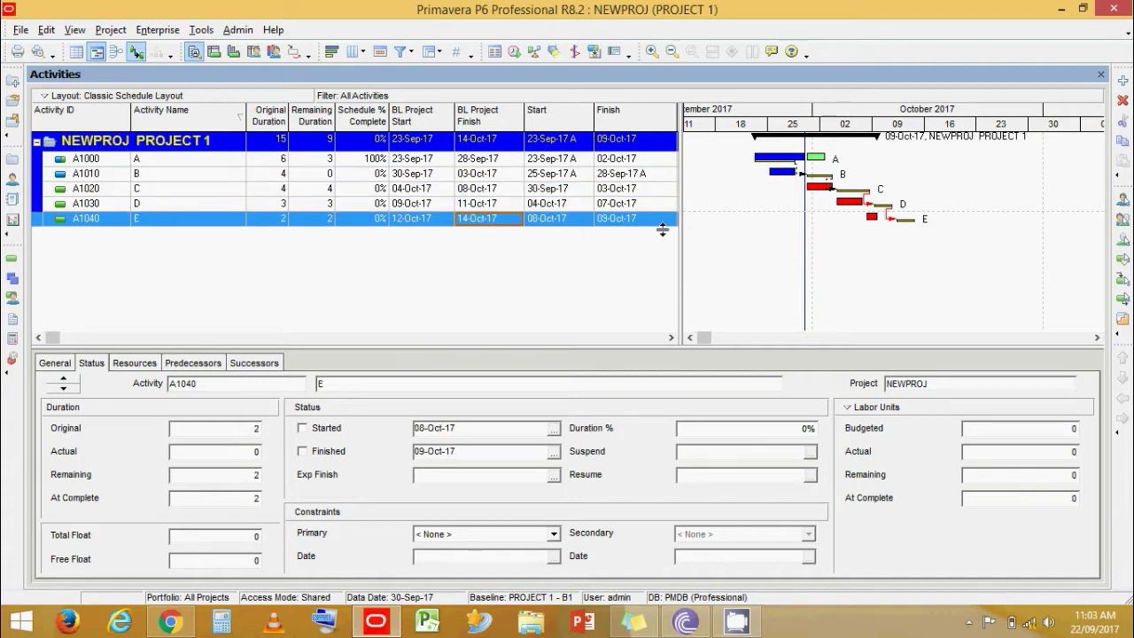
click(656, 222)
- Switch the progressed-activity scheduling option to Retained Logic and reschedule the project
click(514, 51)
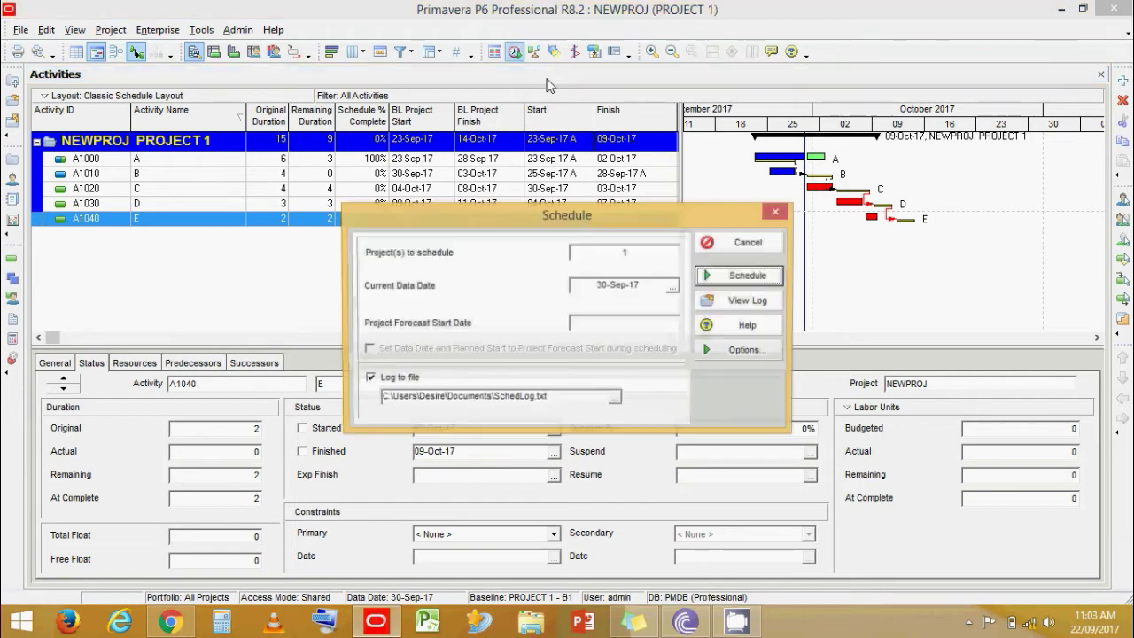
click(745, 349)
click(387, 274)
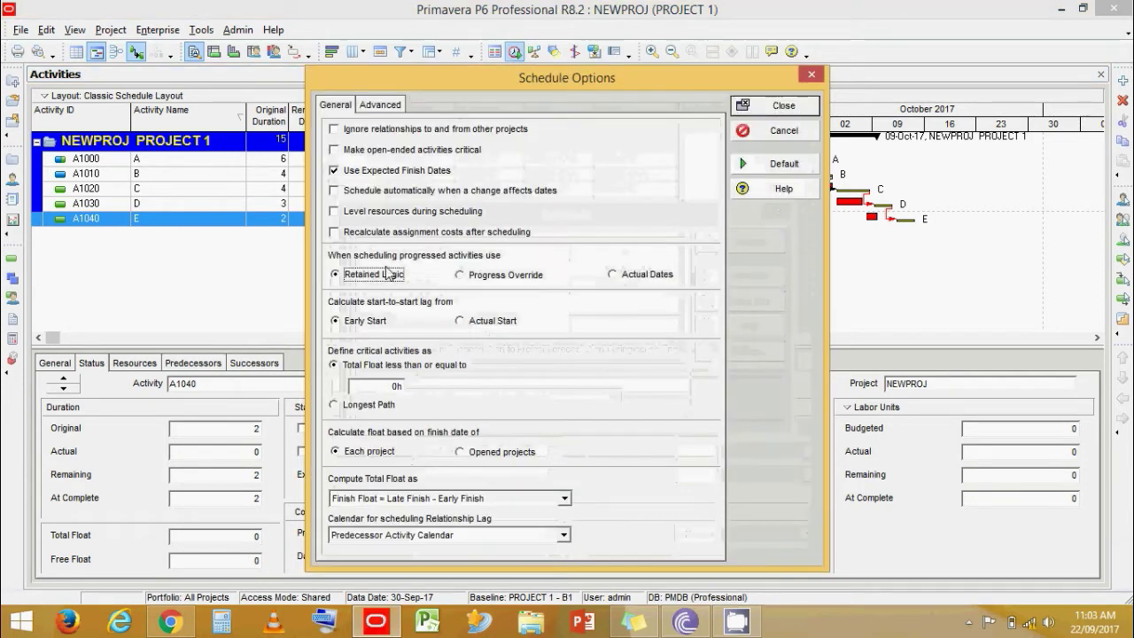
click(785, 105)
click(748, 276)
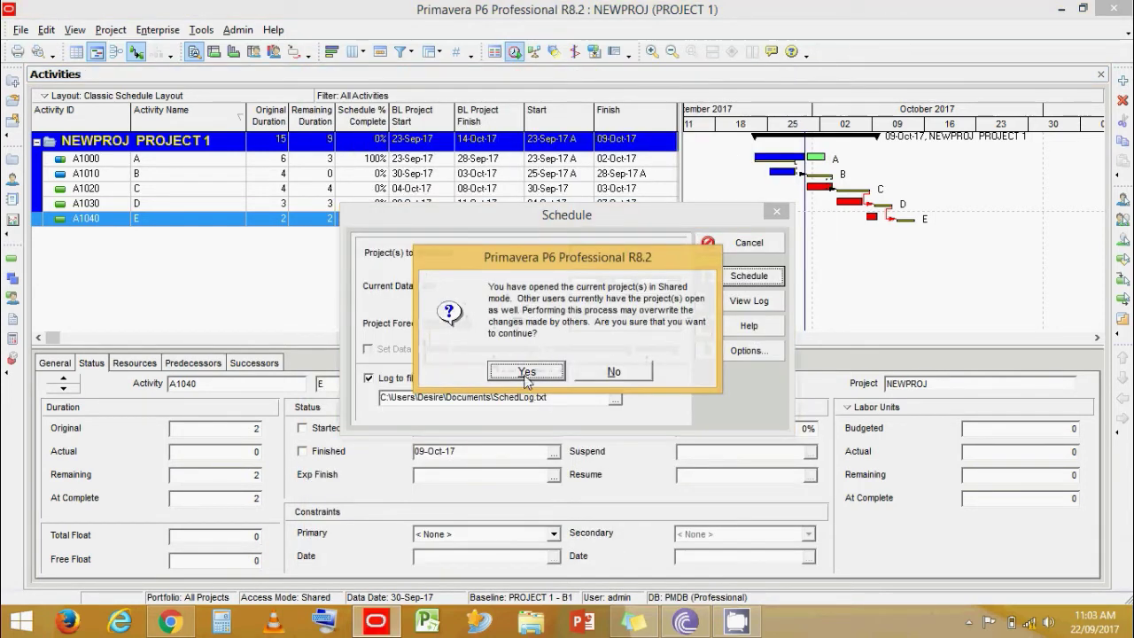
click(529, 374)
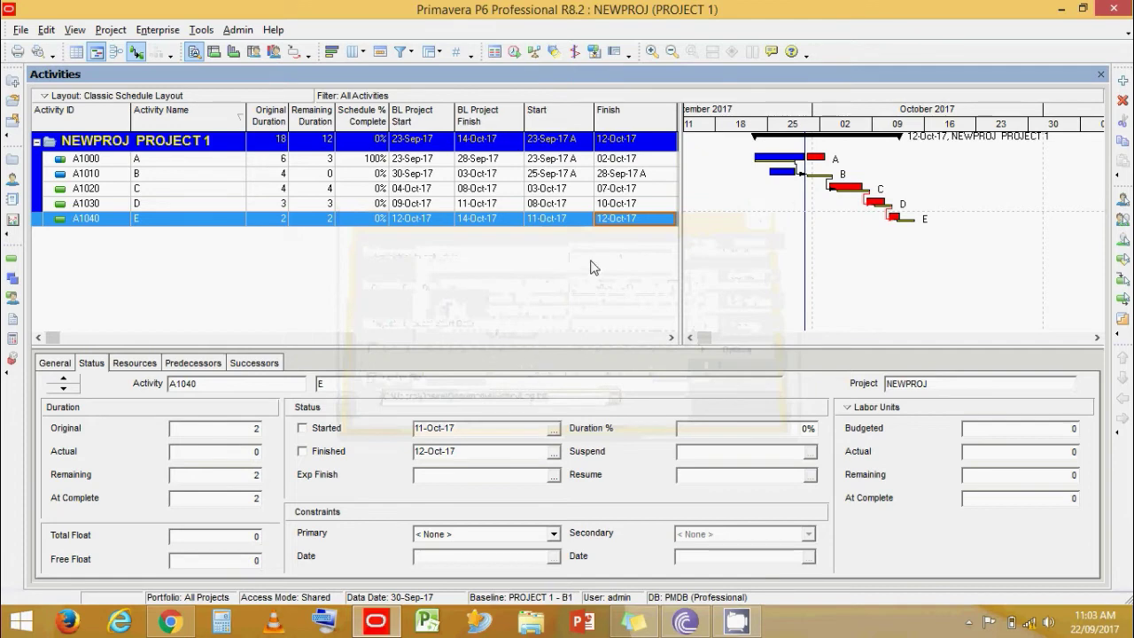
- Examine activity E's finish date and compare activity C's start with the dates of activities A and B
click(652, 221)
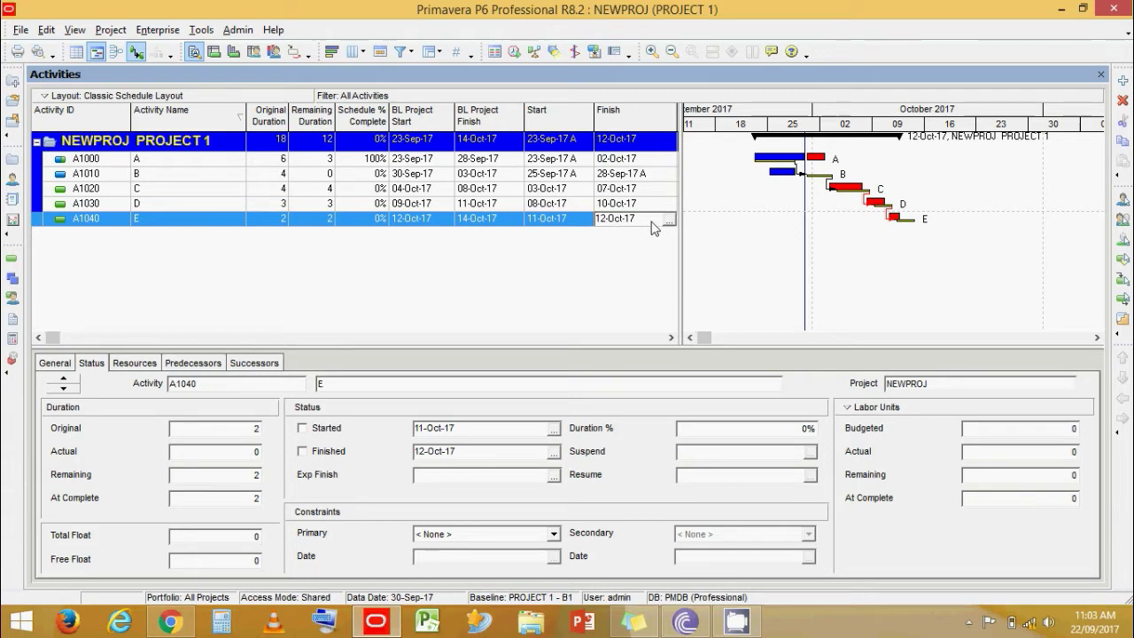
click(558, 189)
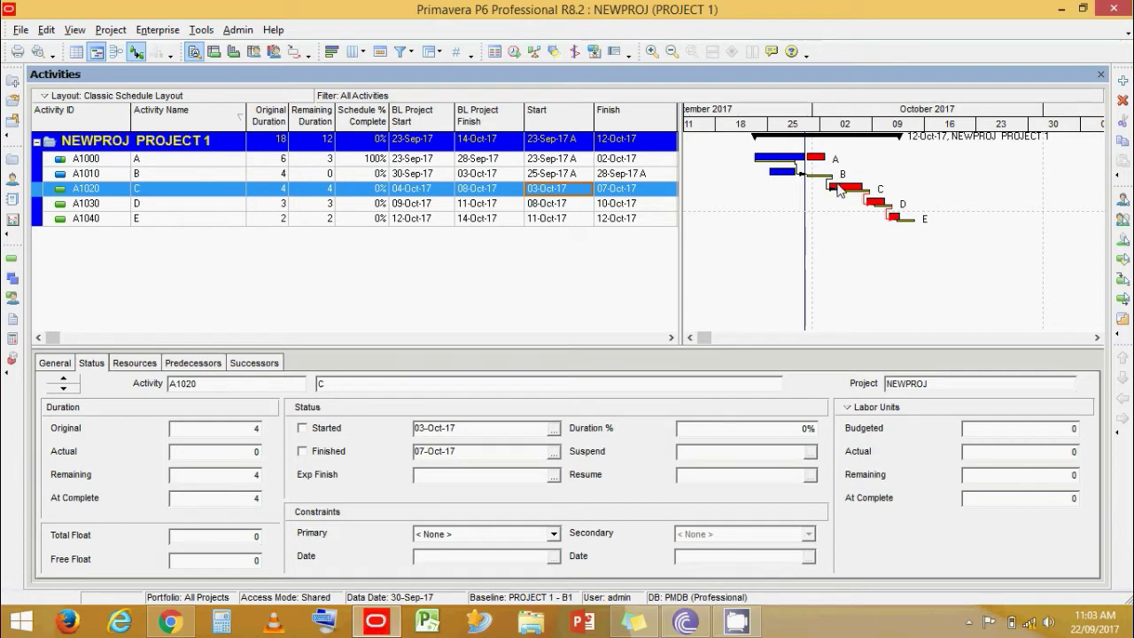
click(583, 175)
click(572, 160)
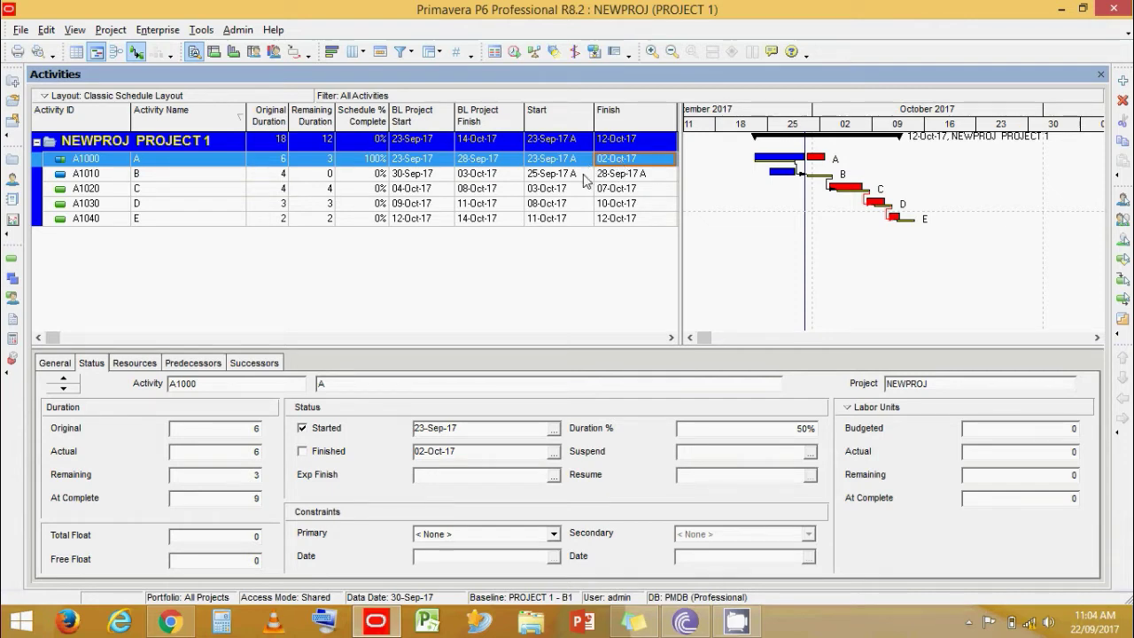
click(585, 174)
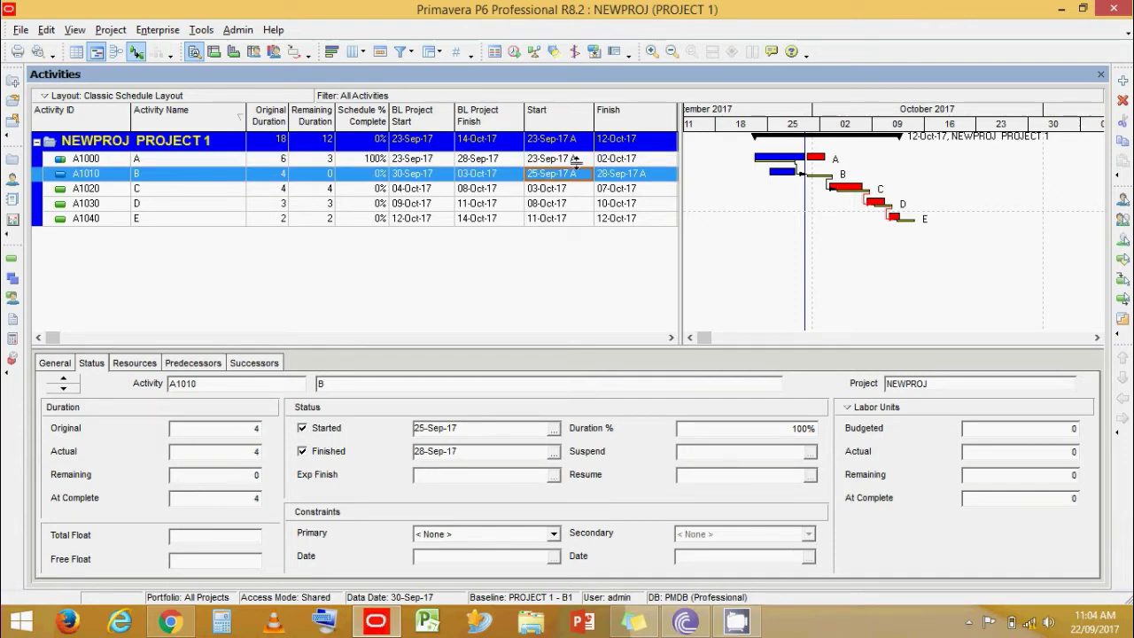
click(575, 159)
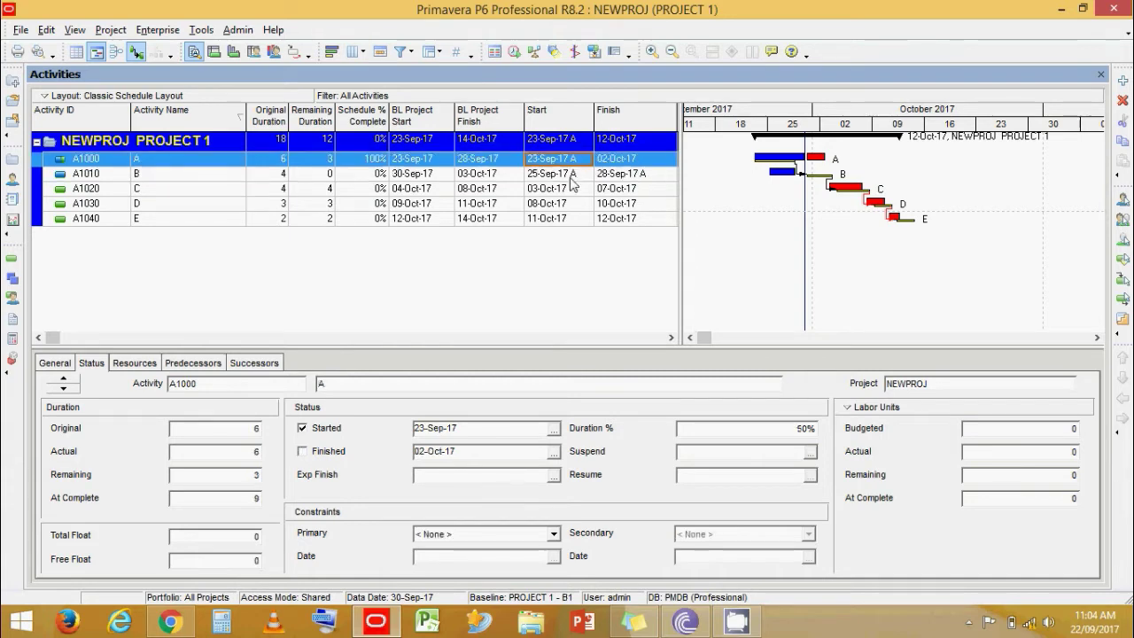
click(566, 191)
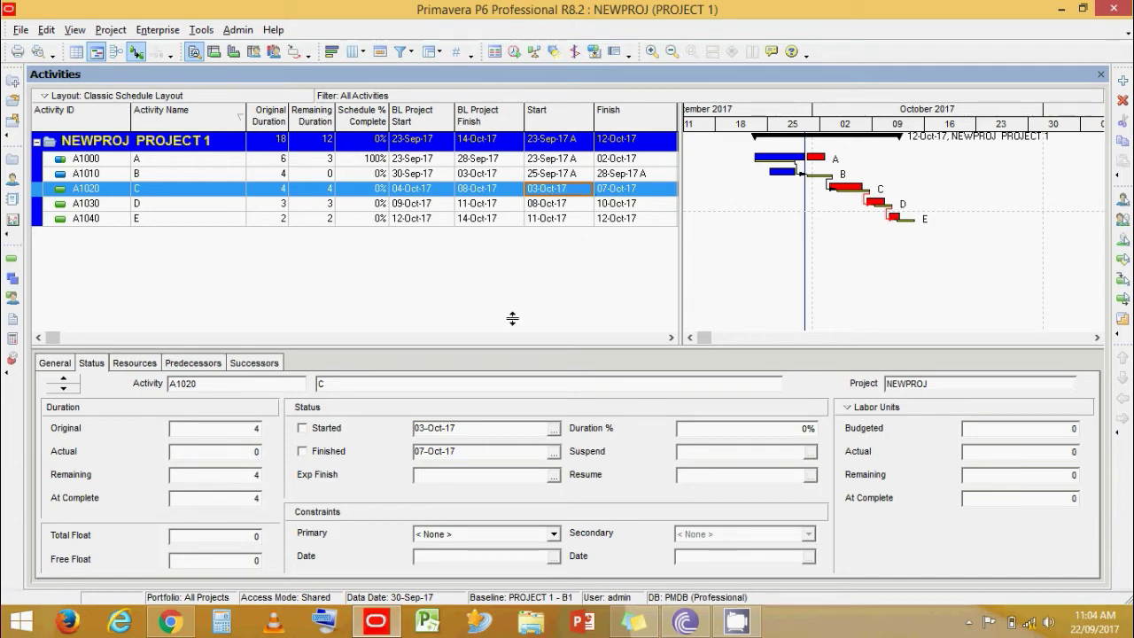
- Change activity B's predecessor relationship with activity A to FF with a lag of 3
click(188, 365)
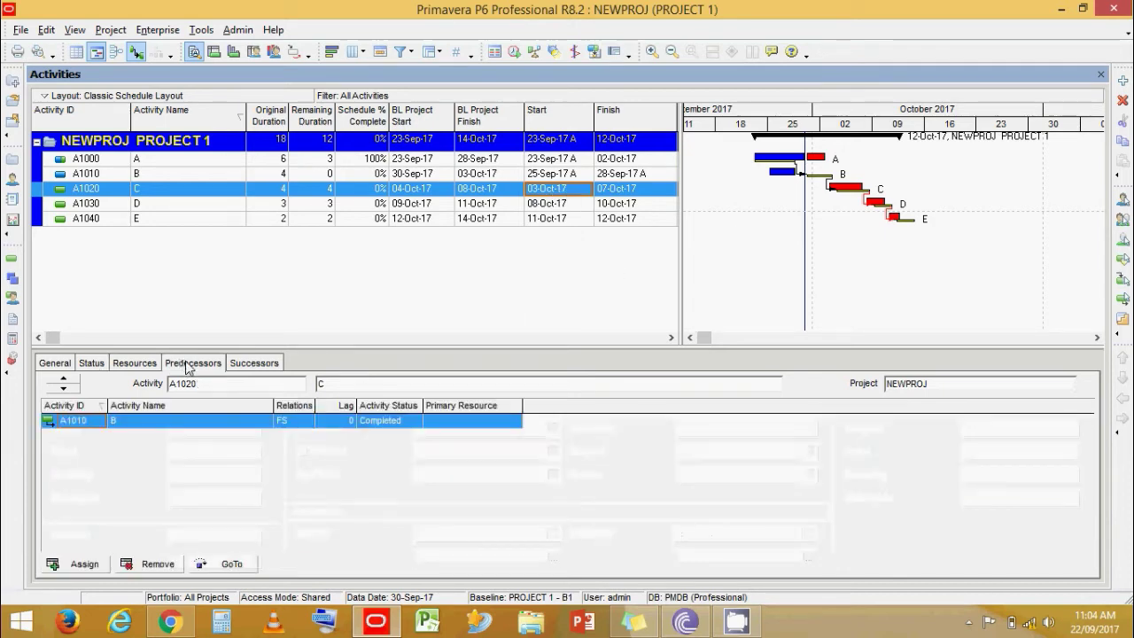
click(198, 174)
click(299, 423)
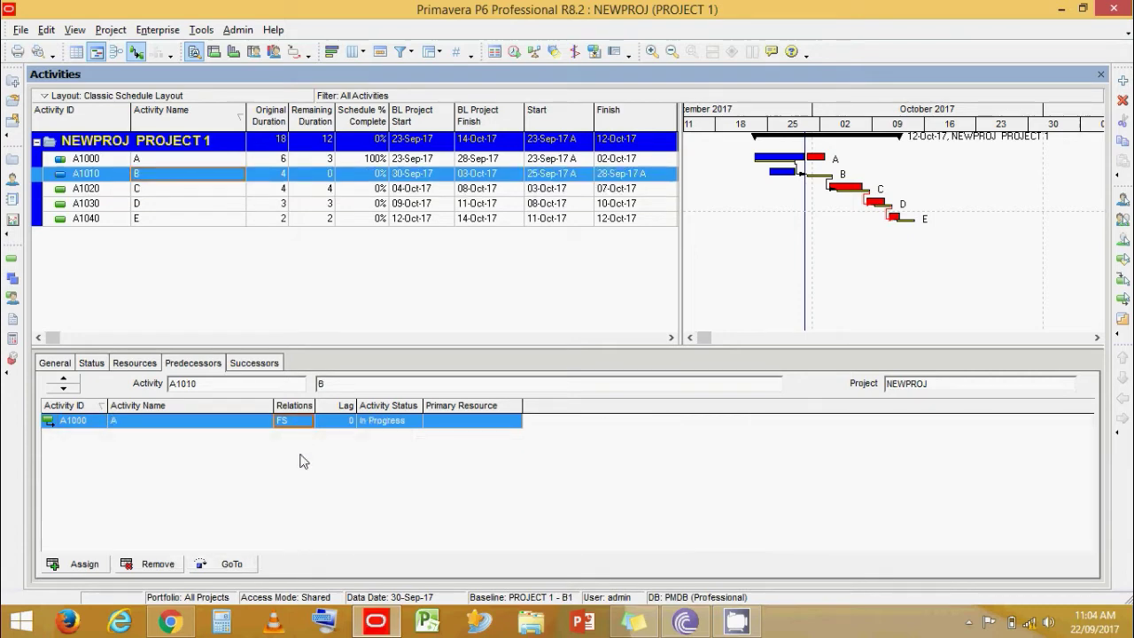
text(FF)
key(Tab)
text(3)
key(Return)
- Reschedule the project with the revised relationship between activities A and B
click(516, 54)
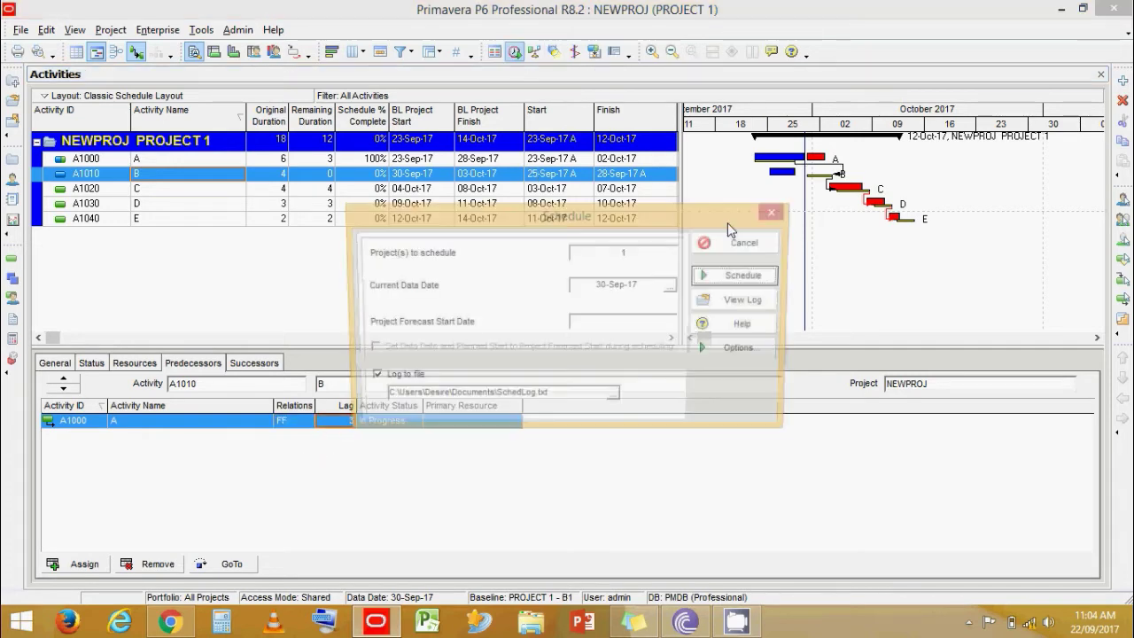
click(748, 276)
click(526, 371)
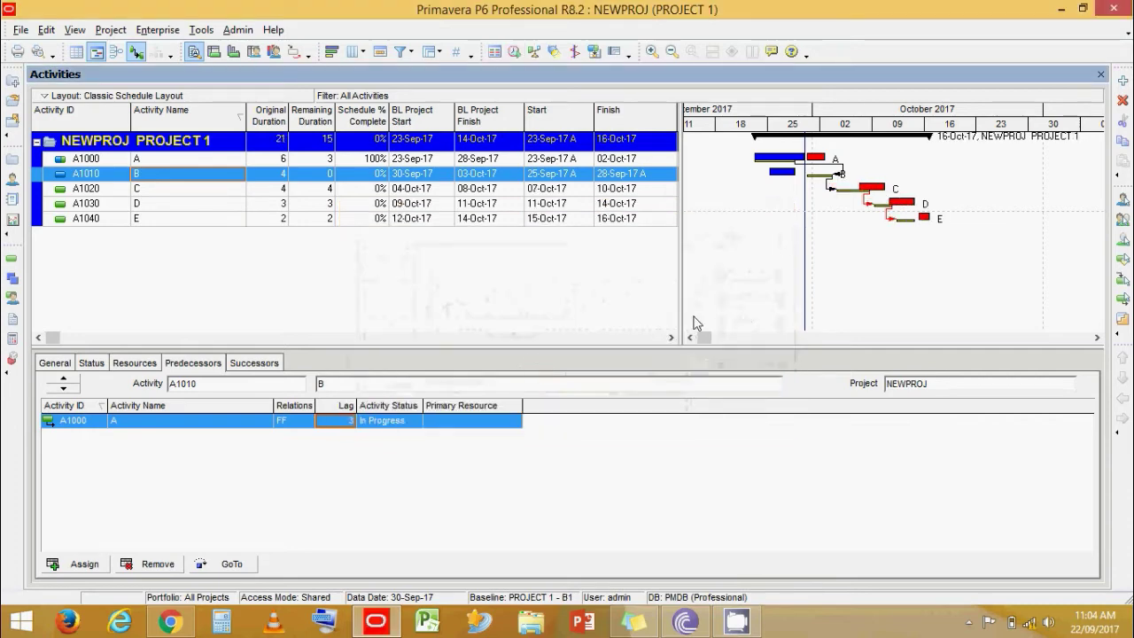
- Compare activity C's start with activity A's finish, checking 6 and 7 October 2017 in the system calendar
click(572, 190)
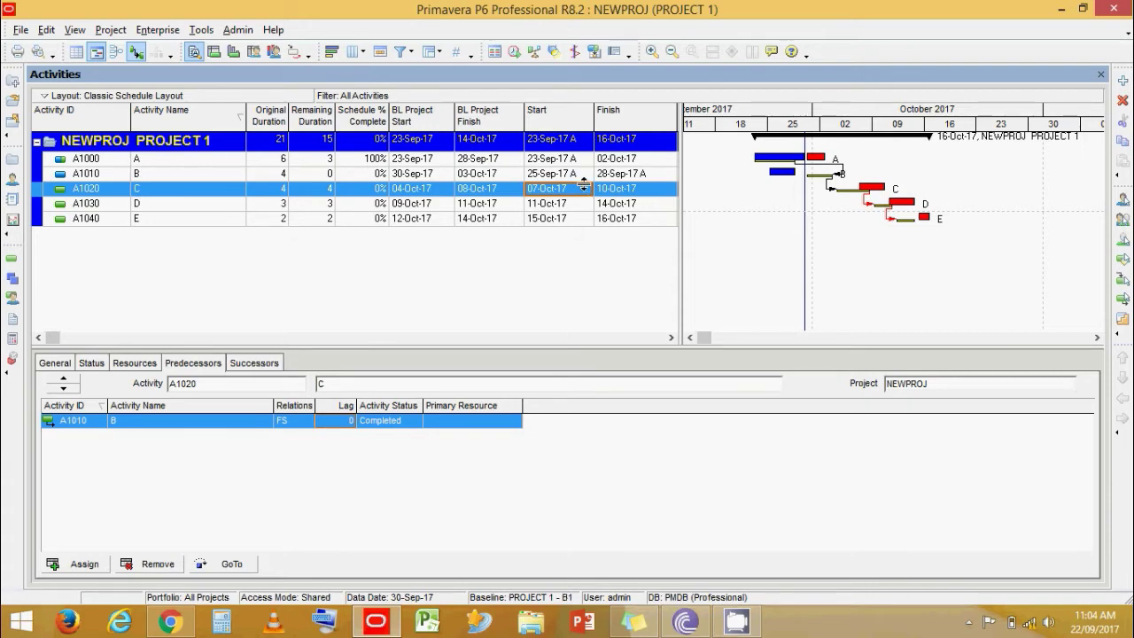
click(654, 161)
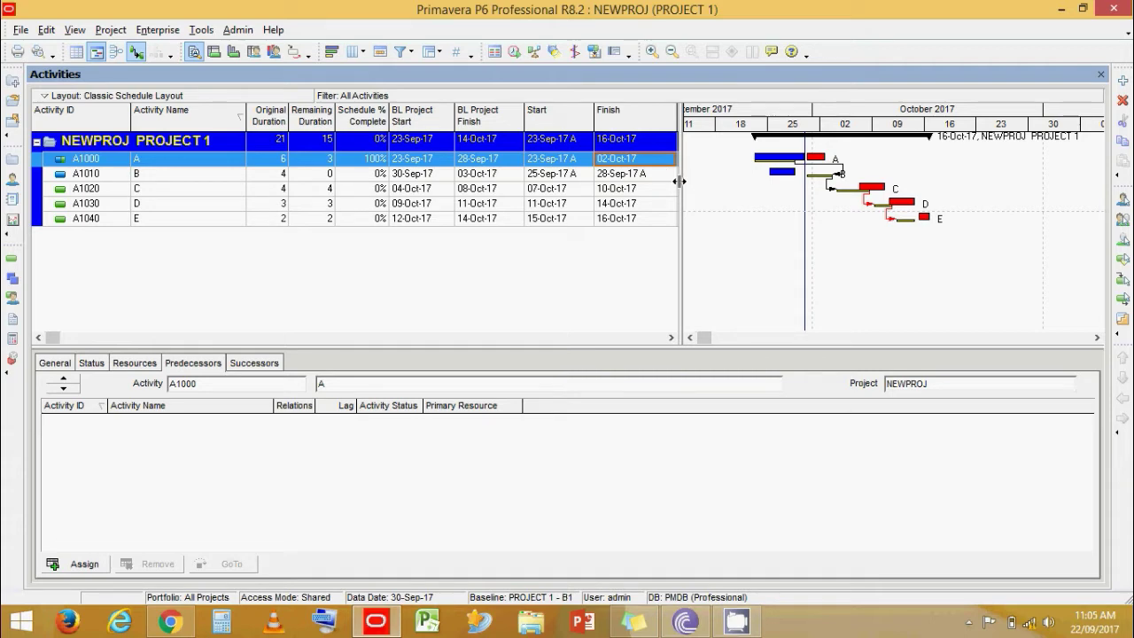
click(579, 189)
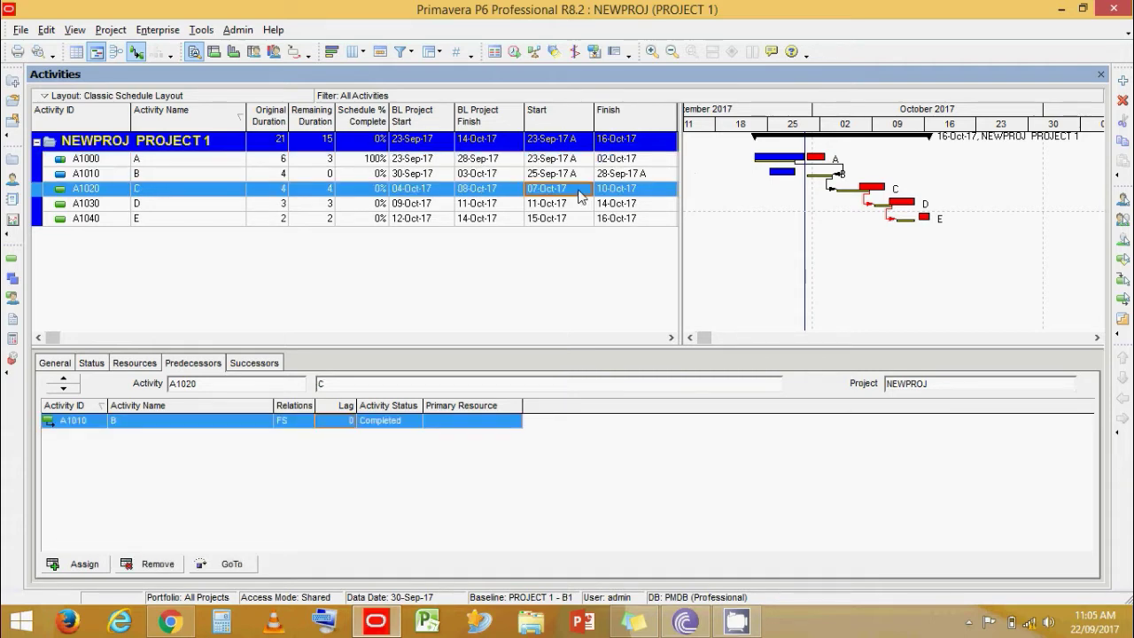
click(1083, 630)
click(987, 435)
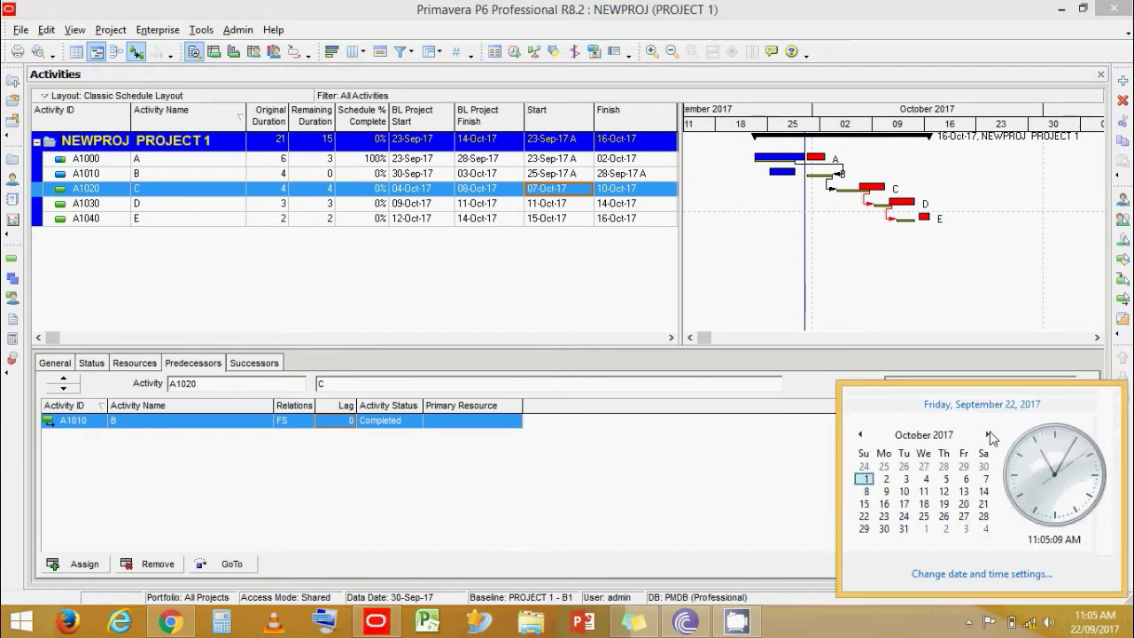
click(964, 480)
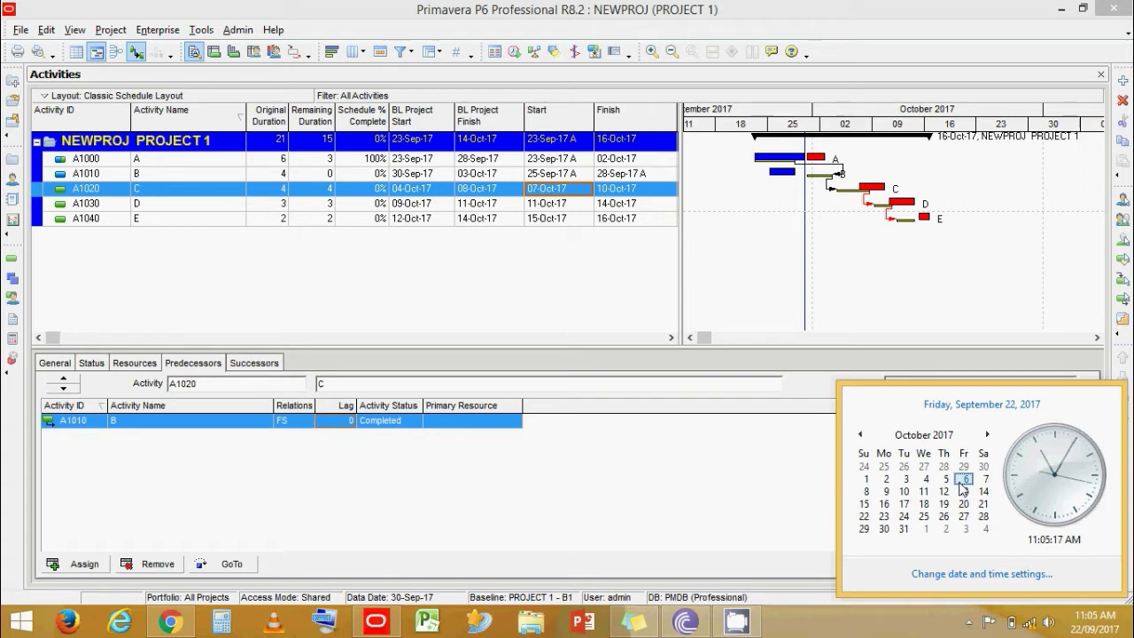
click(985, 480)
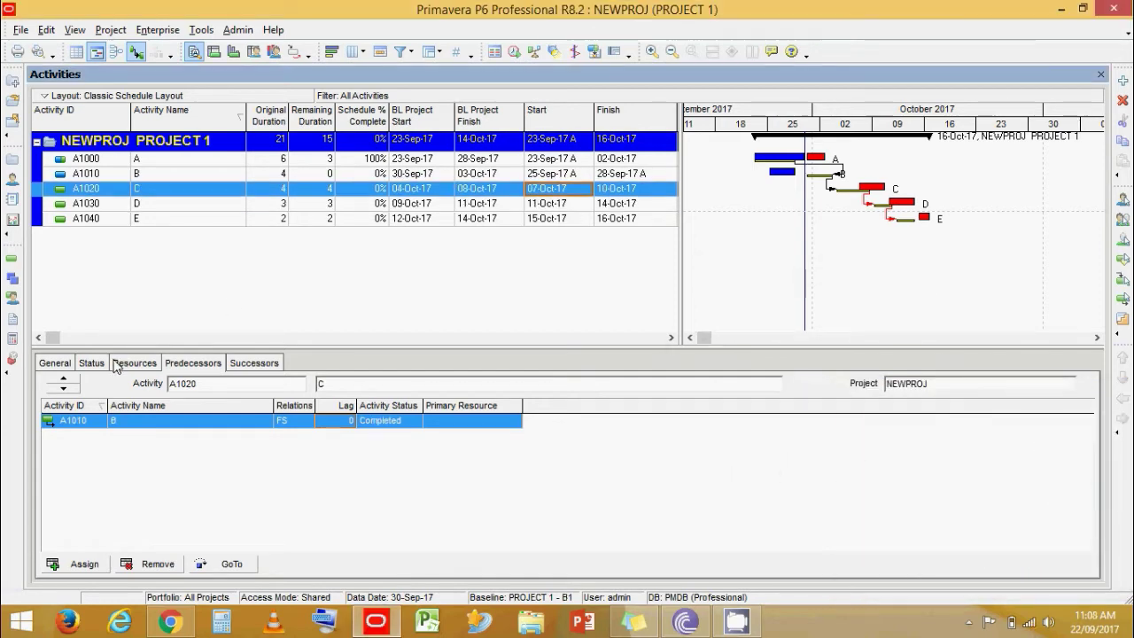
- Mark activity C as started with an actual start date of 28-Sep-17
click(91, 362)
click(326, 428)
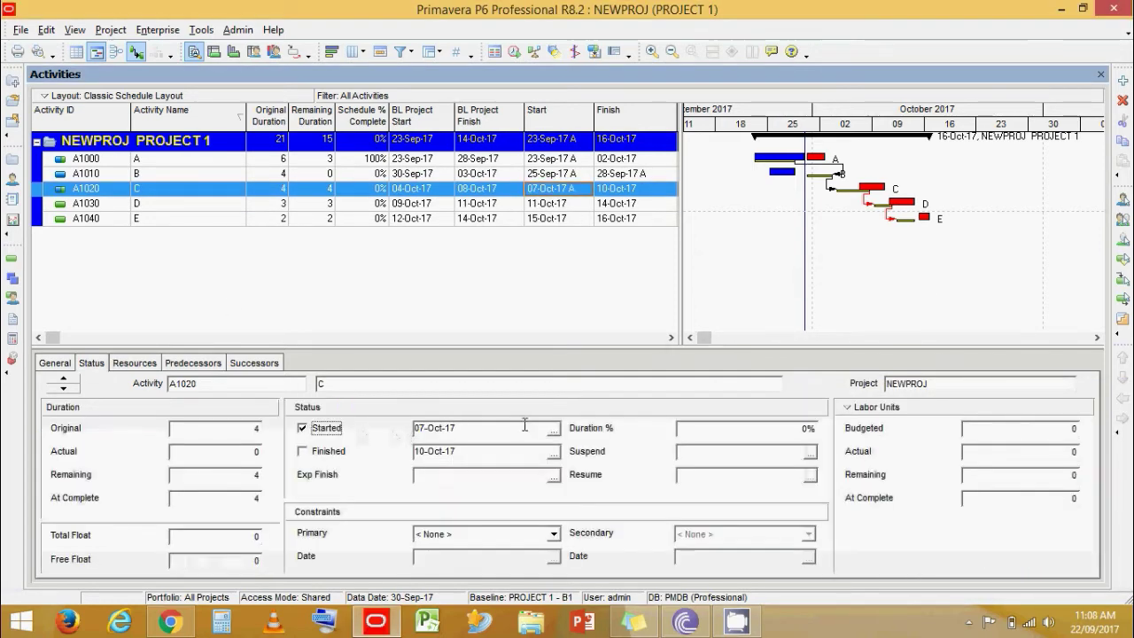
click(553, 428)
click(434, 156)
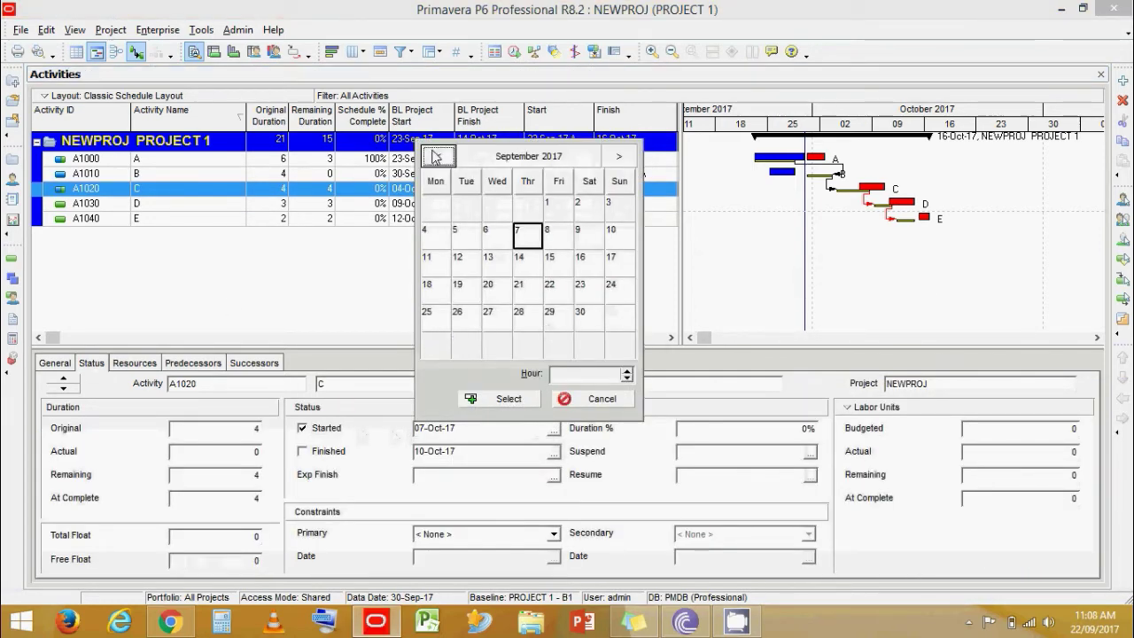
click(530, 317)
click(500, 399)
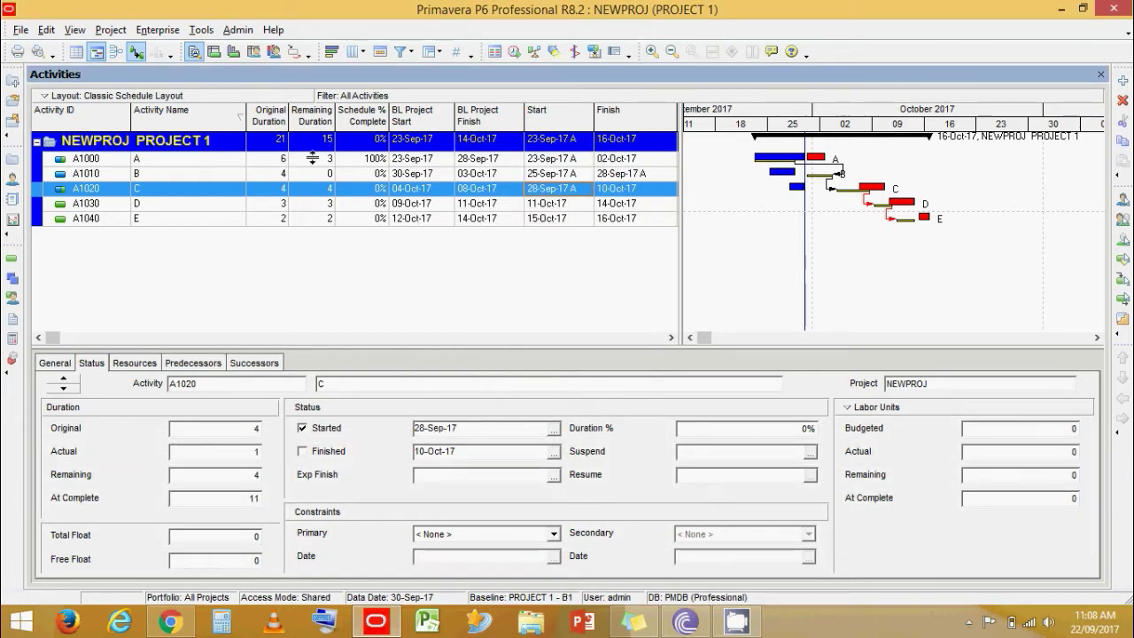
- Set activity C's remaining duration to 2 and reschedule the project
click(316, 189)
text(2)
key(Return)
click(514, 52)
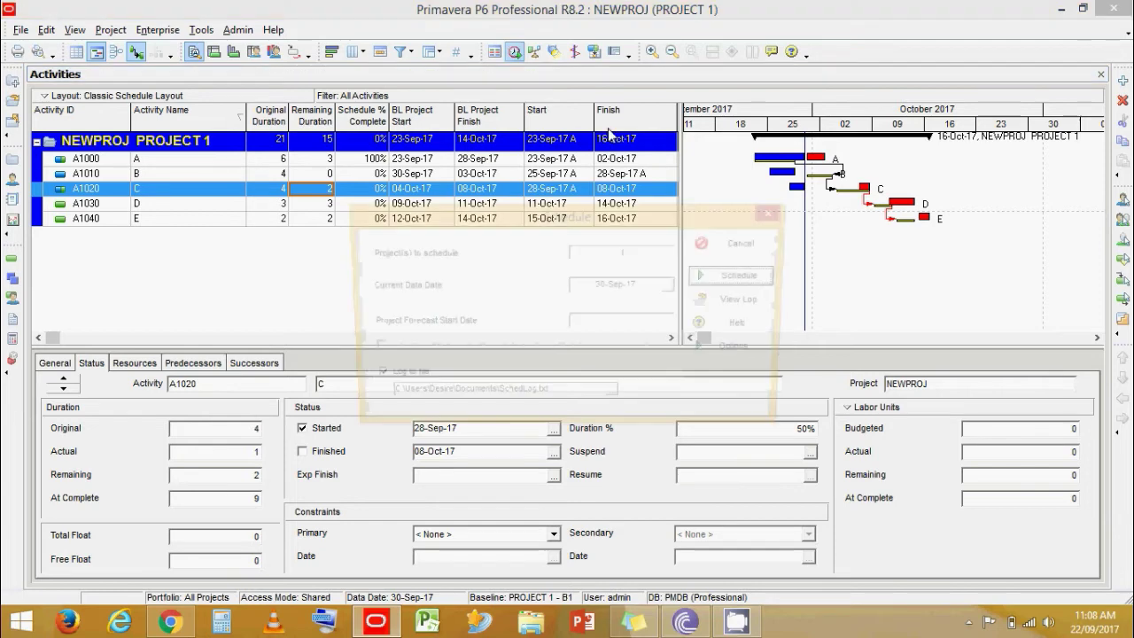
click(719, 278)
click(532, 368)
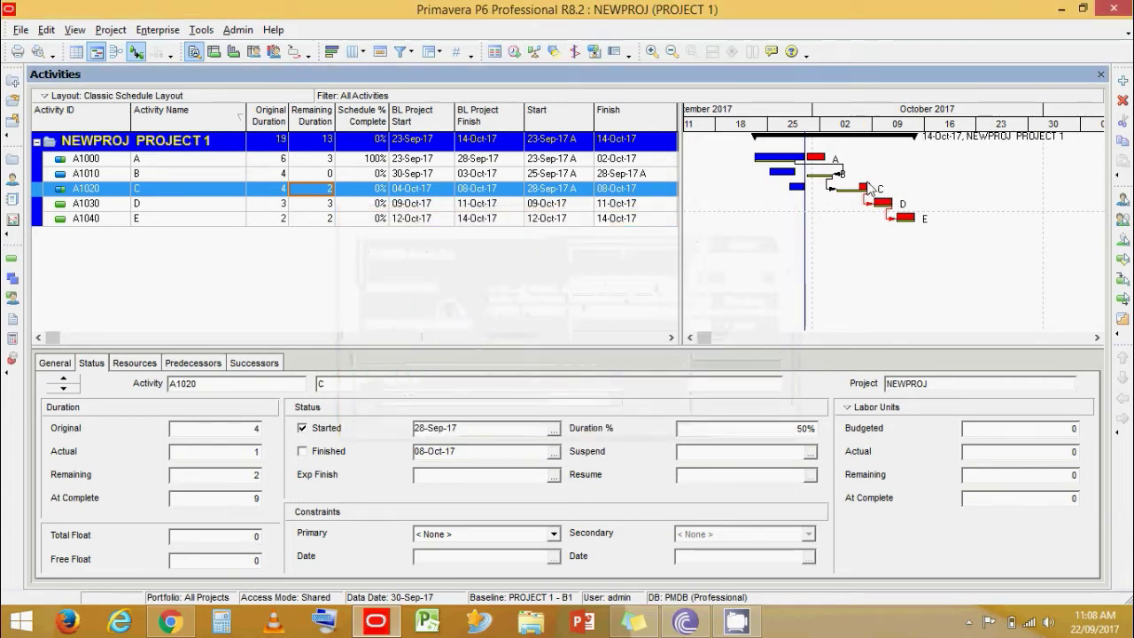
drag(853, 133, 811, 132)
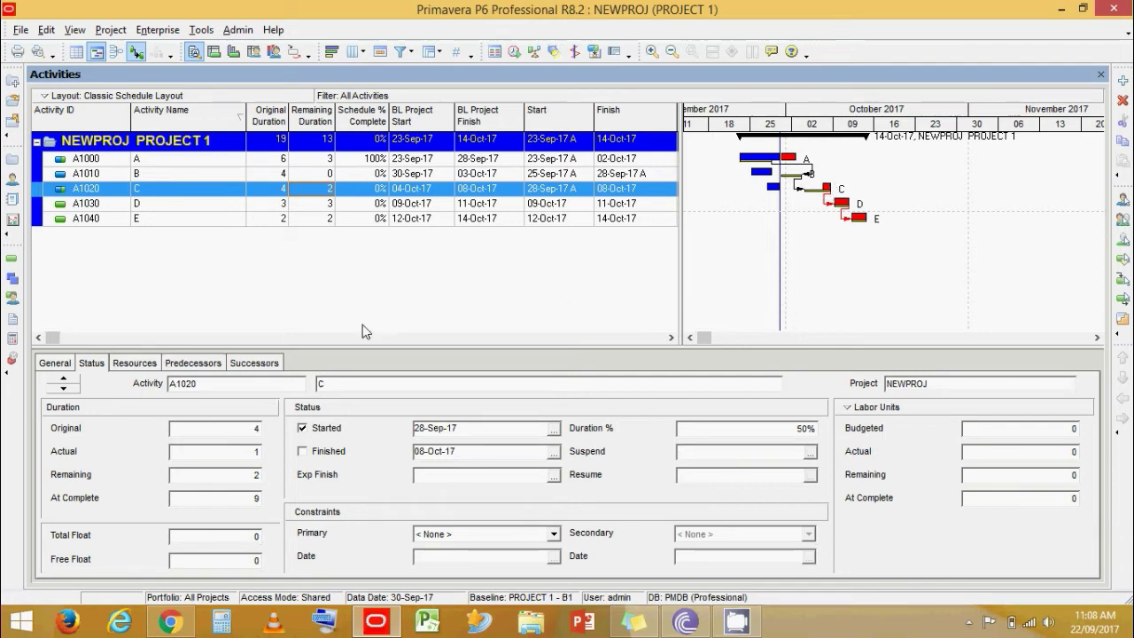
- Change activity B's predecessor relationship with activity A to FS with a lag of 0
click(168, 175)
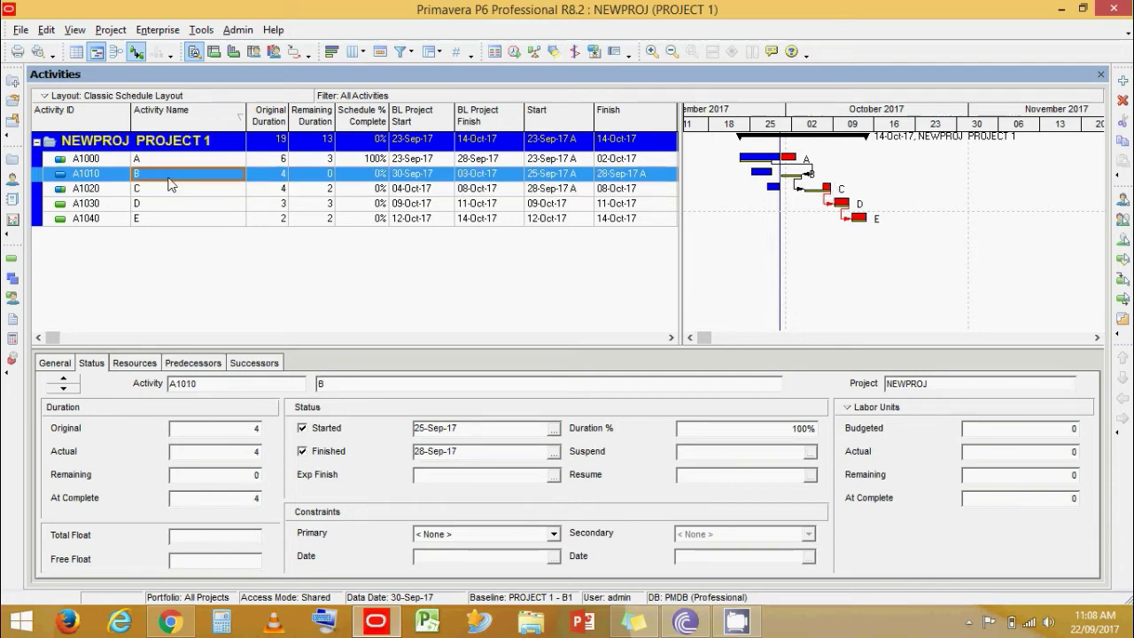
click(193, 363)
click(297, 423)
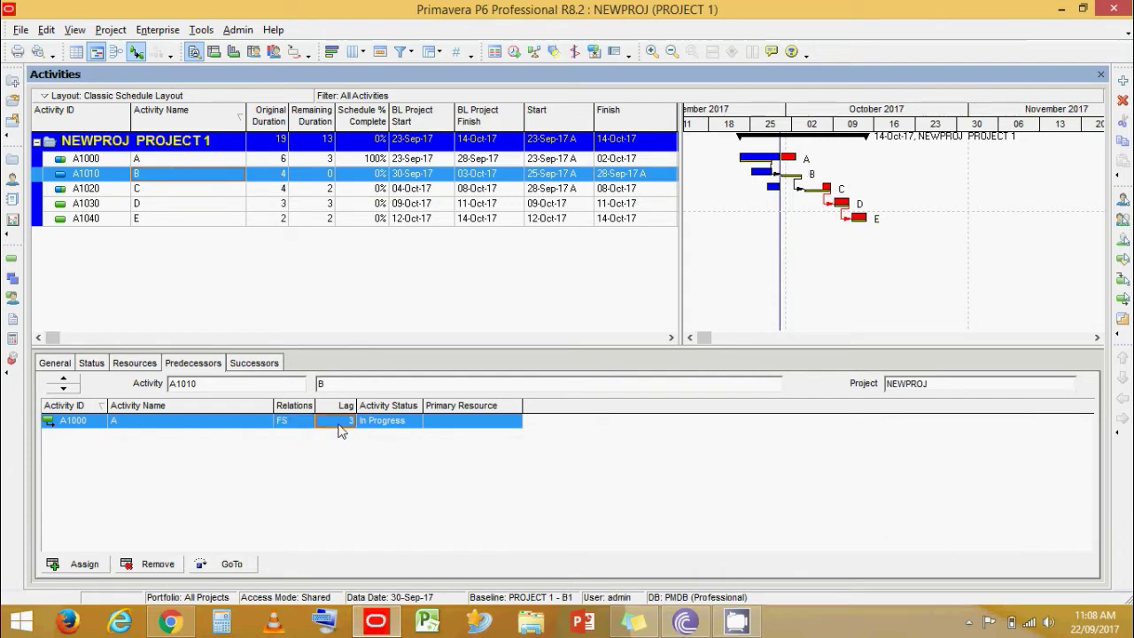
click(338, 424)
text(3)
key(Return)
- Reschedule the project with the FS relationship between activities A and B and compare the activities' dates
click(514, 51)
click(734, 277)
click(514, 372)
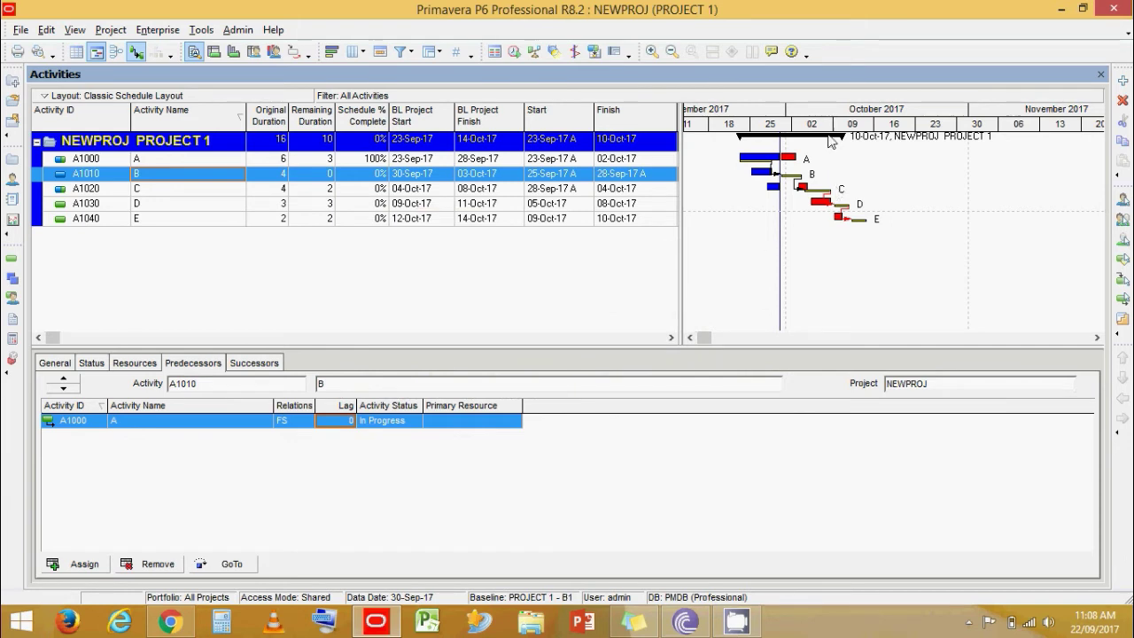
drag(833, 128, 815, 135)
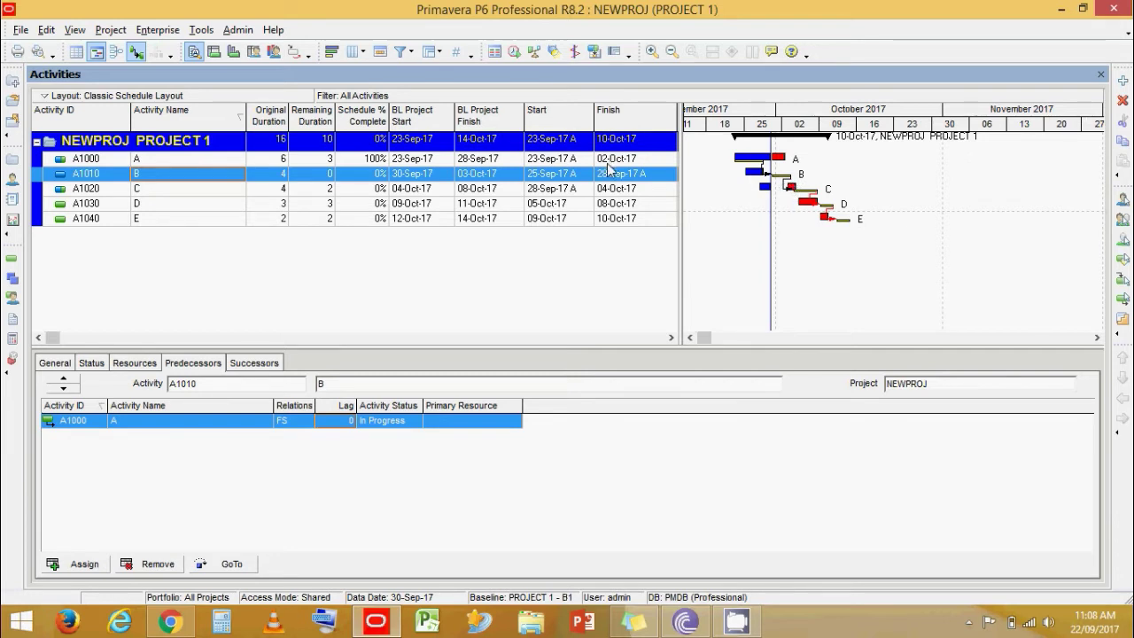
click(556, 159)
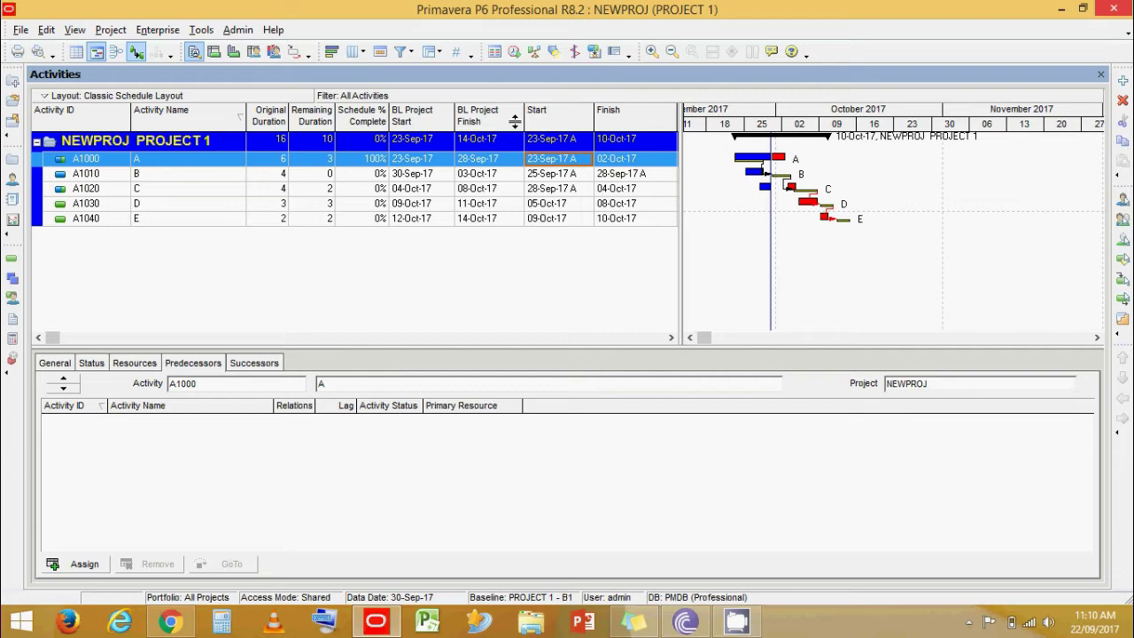
- Run the schedule calculation again at the 30-Sep-17 data date with logging to file enabled
click(515, 53)
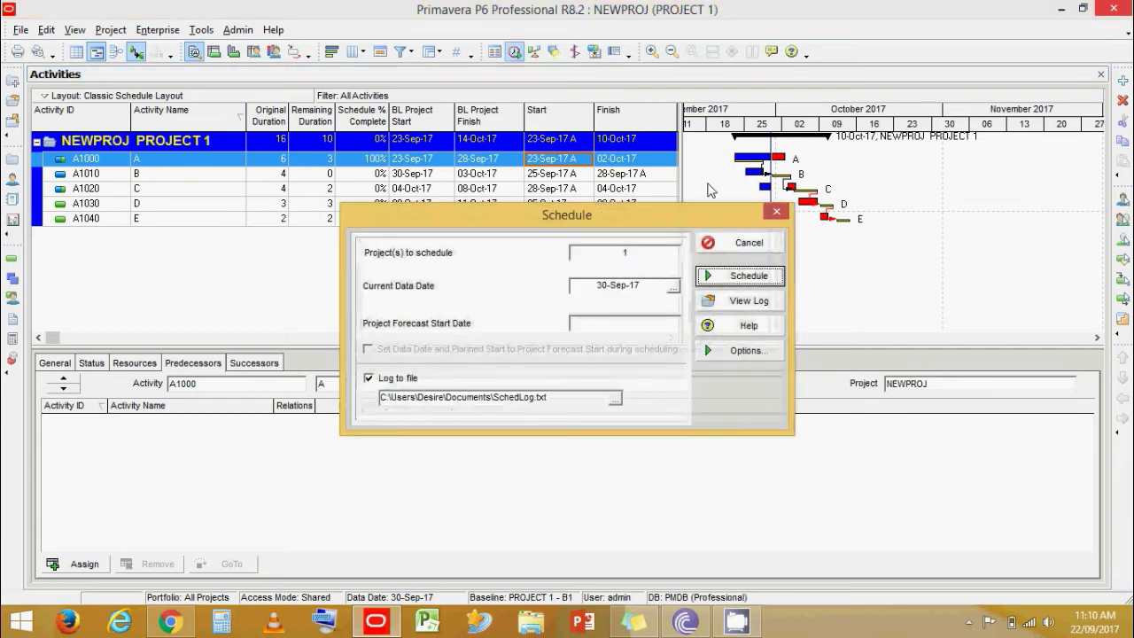
click(369, 379)
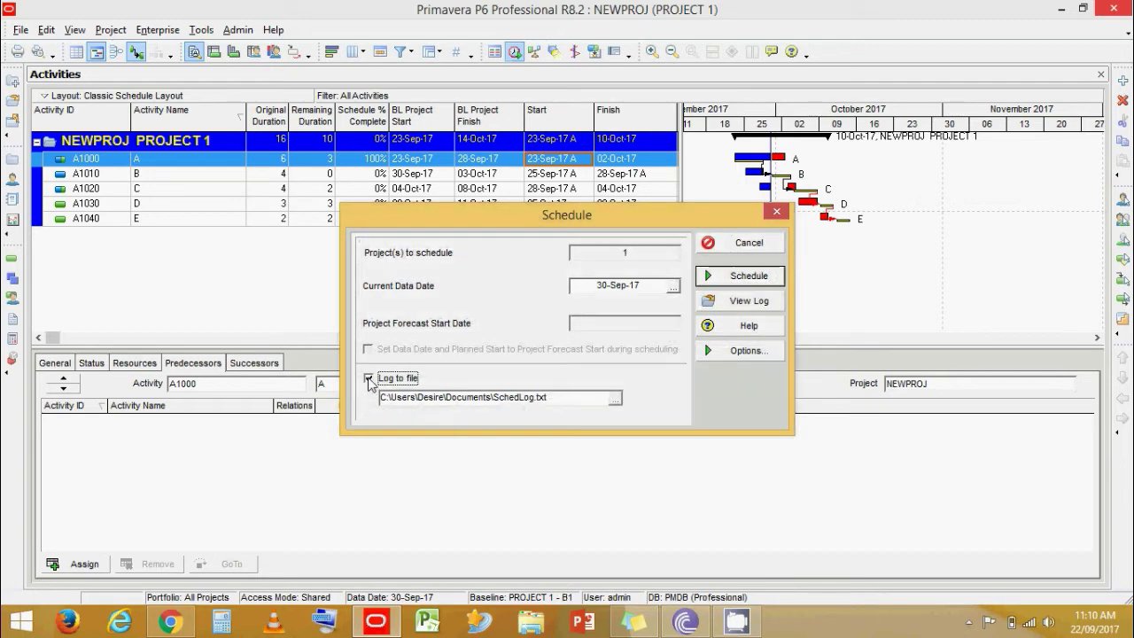
click(725, 277)
click(528, 368)
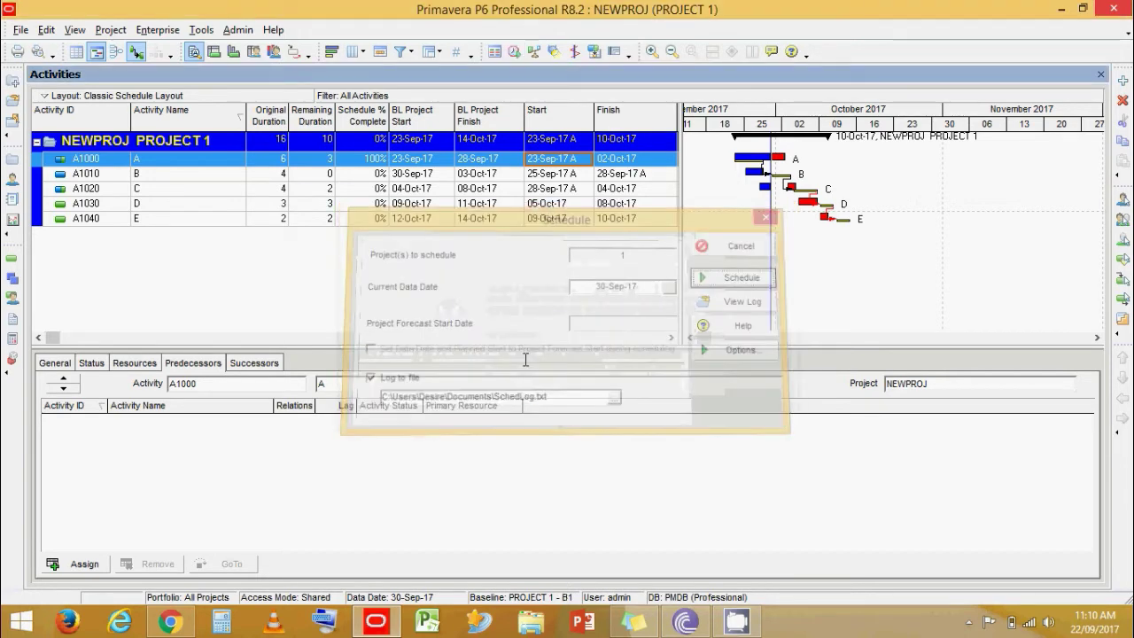
- Open the scheduling log and examine its setting for progressed activities and the activity status statistics
click(514, 51)
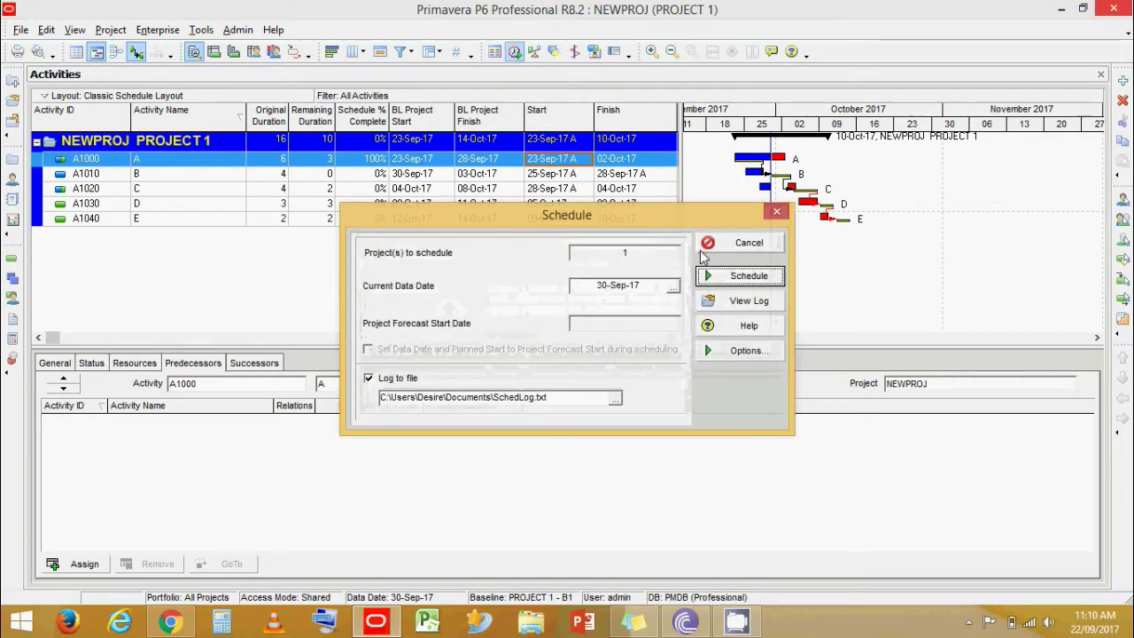
click(725, 302)
click(730, 10)
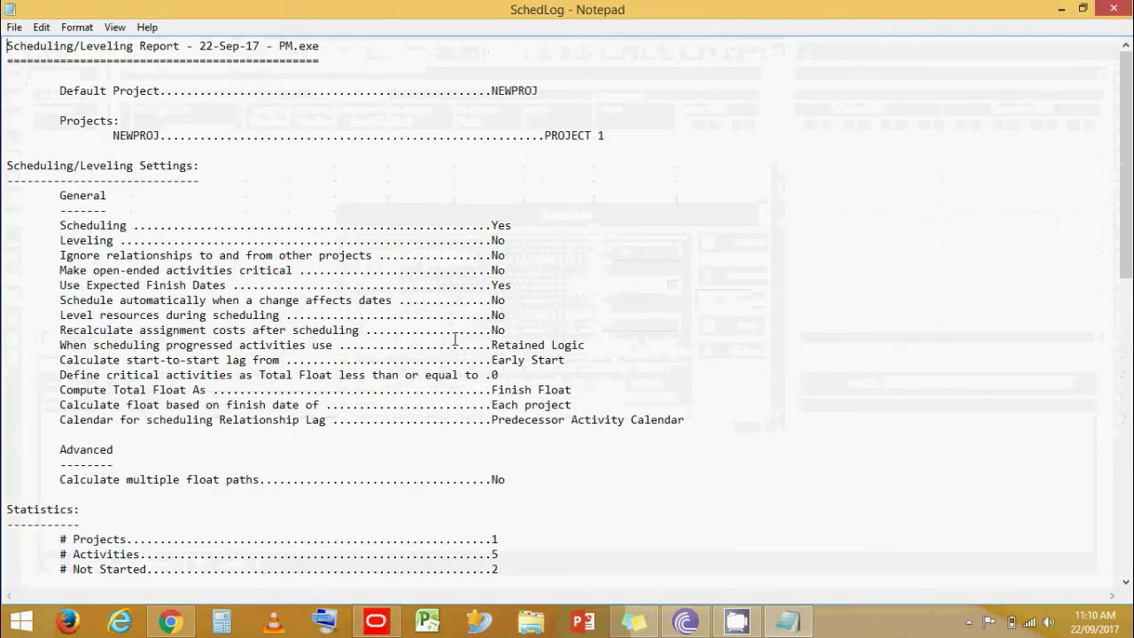
drag(58, 344, 587, 345)
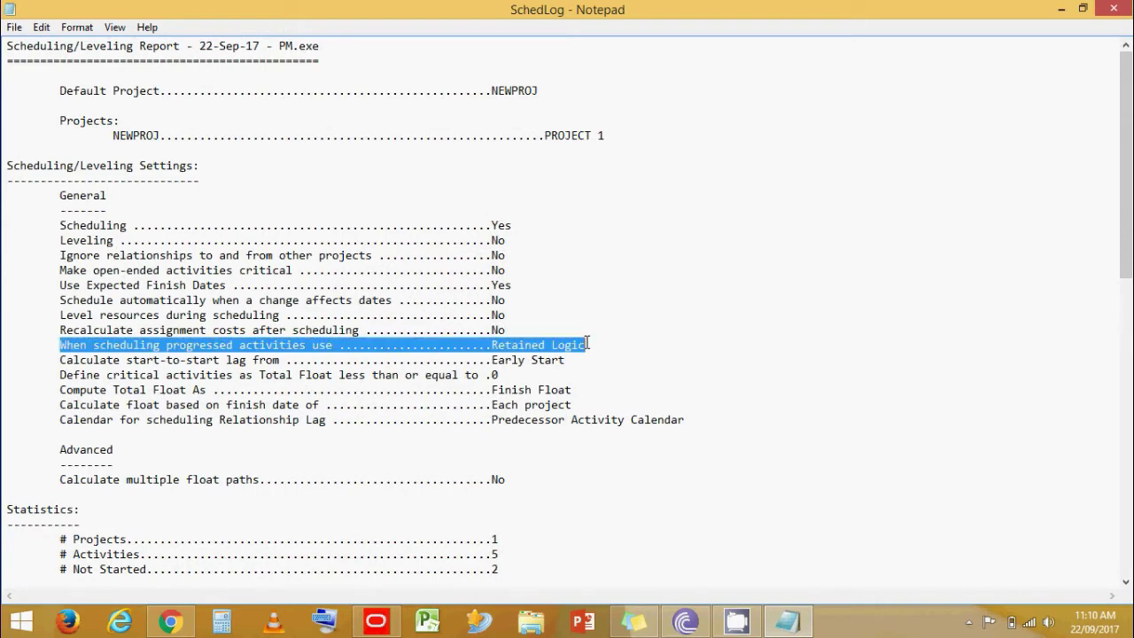
scroll(585, 346, down, 6)
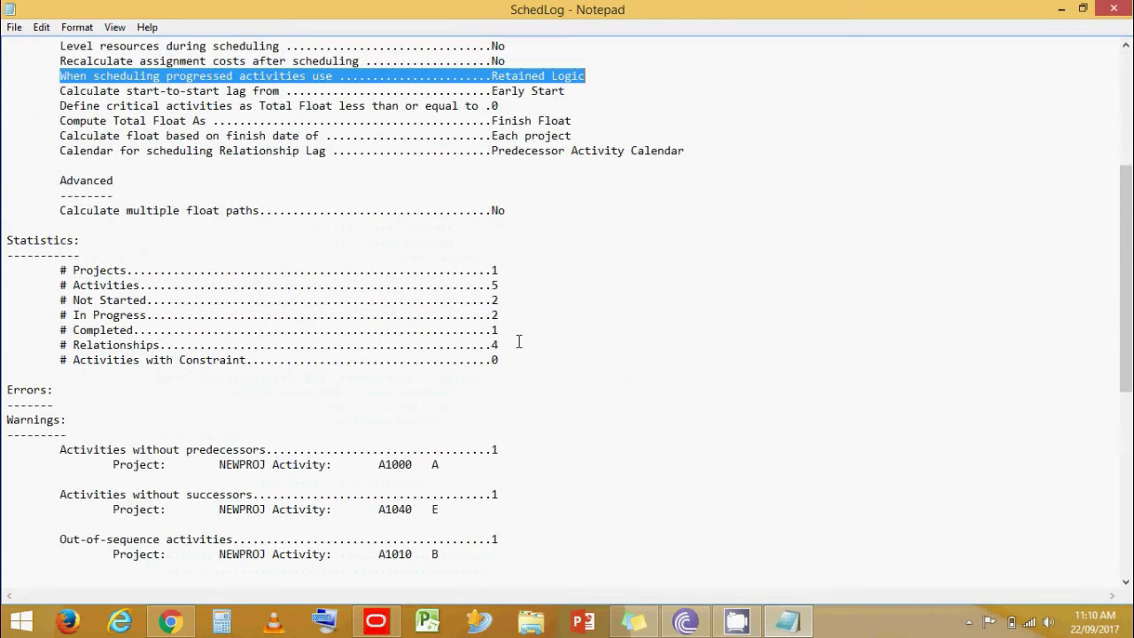
drag(79, 285, 500, 327)
scroll(501, 327, down, 5)
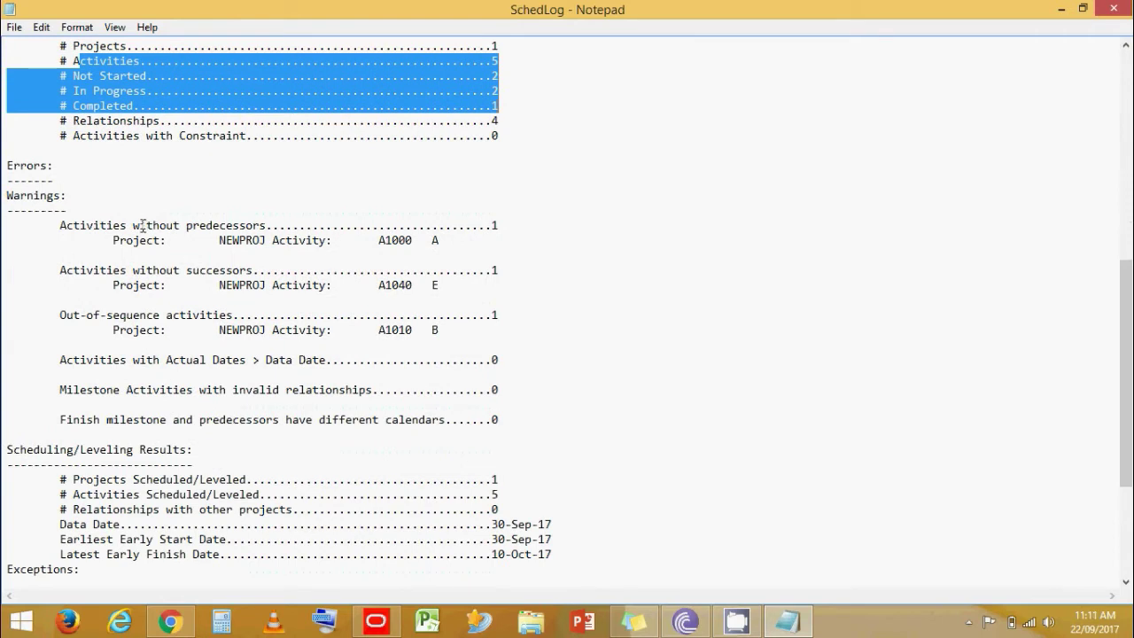
- Examine the log's warnings on activities without predecessors or successors and out-of-sequence activities, and return to the schedule
drag(139, 225, 459, 269)
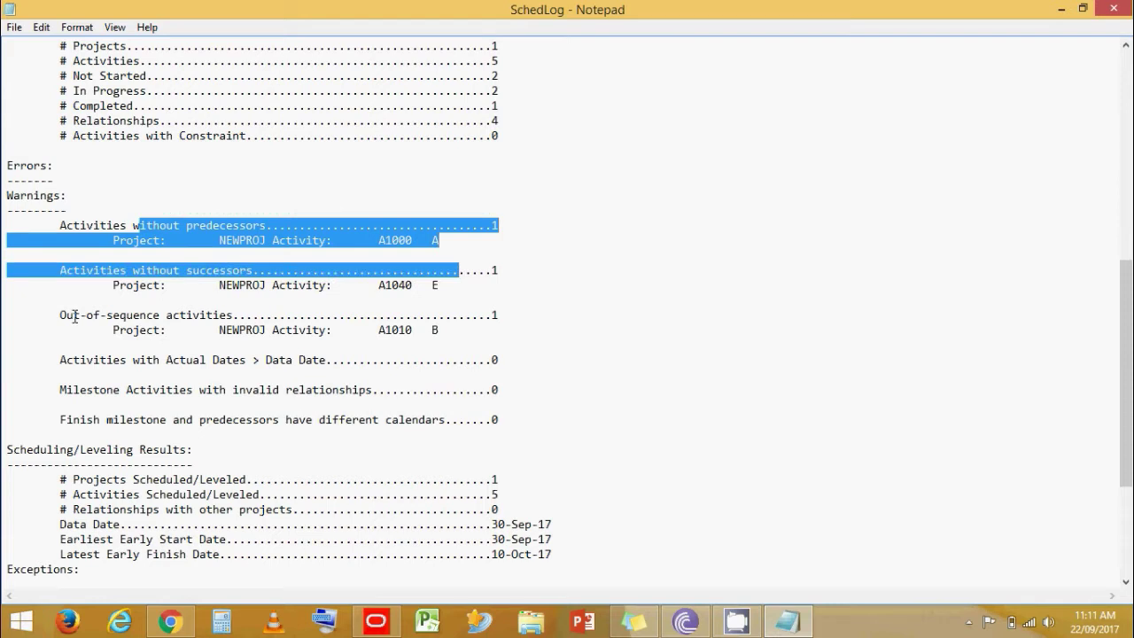
drag(60, 316, 523, 331)
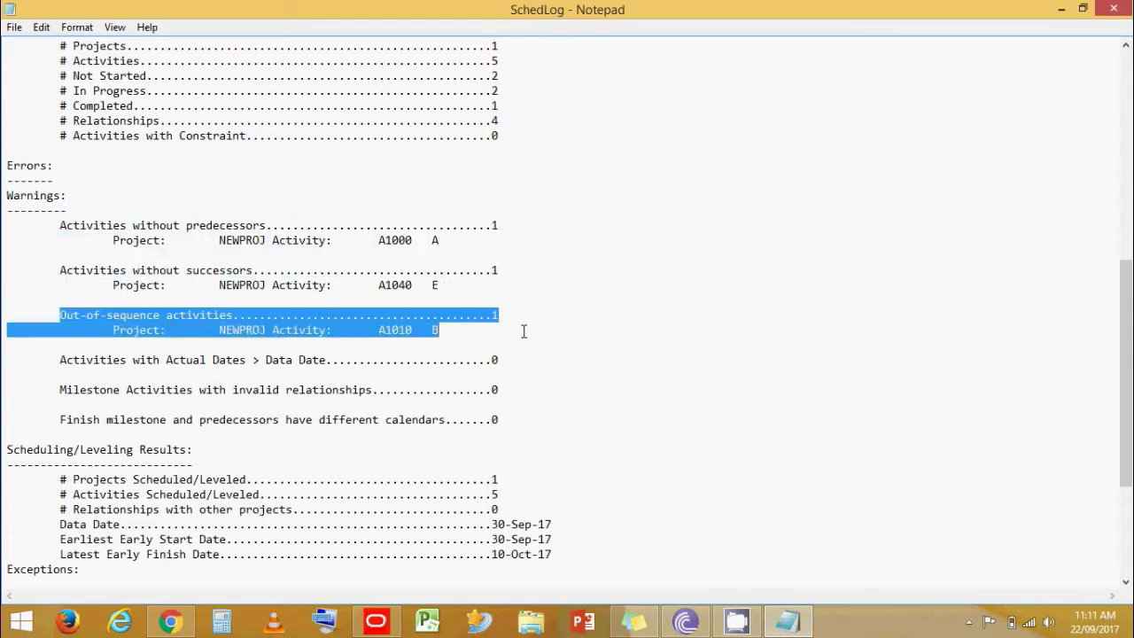
click(524, 331)
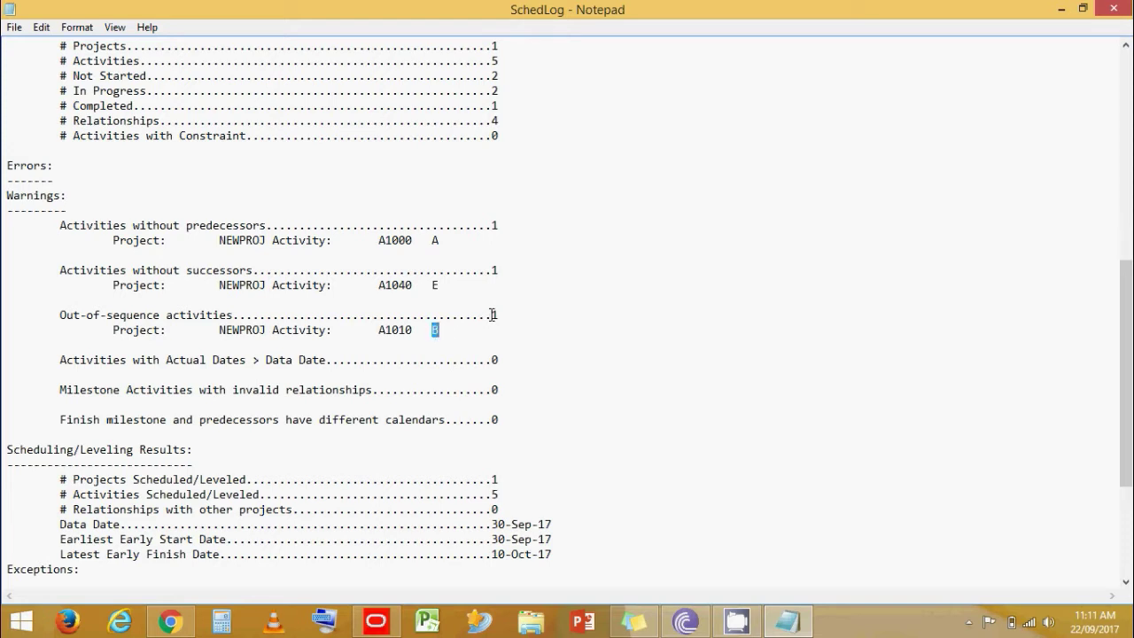
drag(492, 314, 500, 314)
click(500, 328)
drag(435, 332, 446, 333)
click(1063, 8)
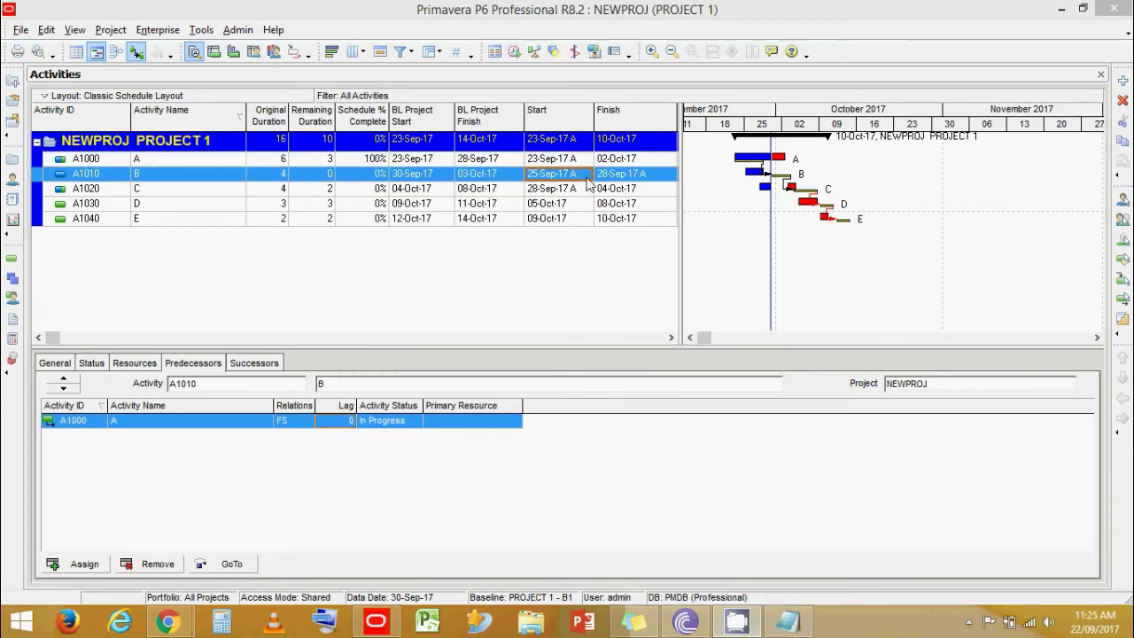
- Add a new activity named BLOCKWORK and sort the activity list by BL Project Start
click(213, 220)
click(1123, 79)
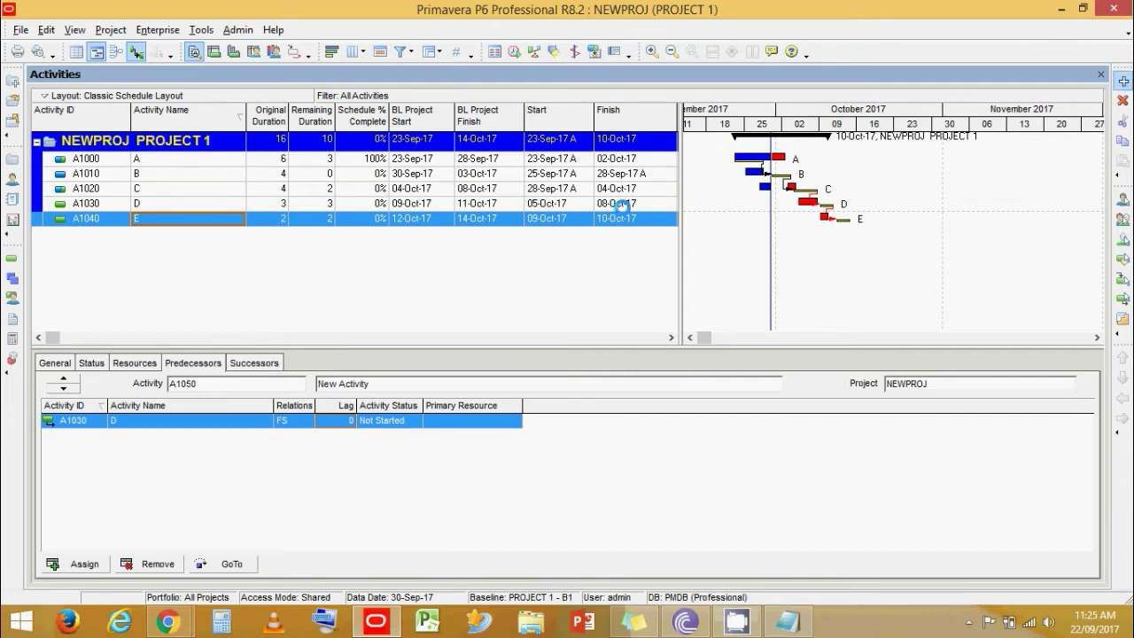
text(BLOCKWORK)
key(Return)
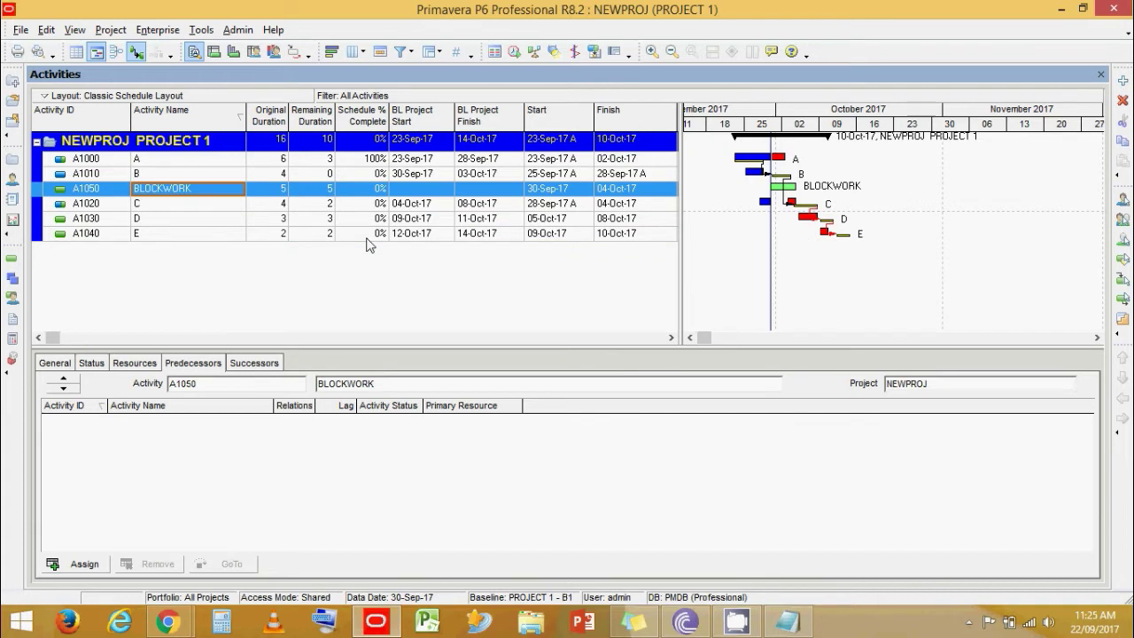
click(426, 117)
- Add another new activity named PLASTER to the project
click(1123, 80)
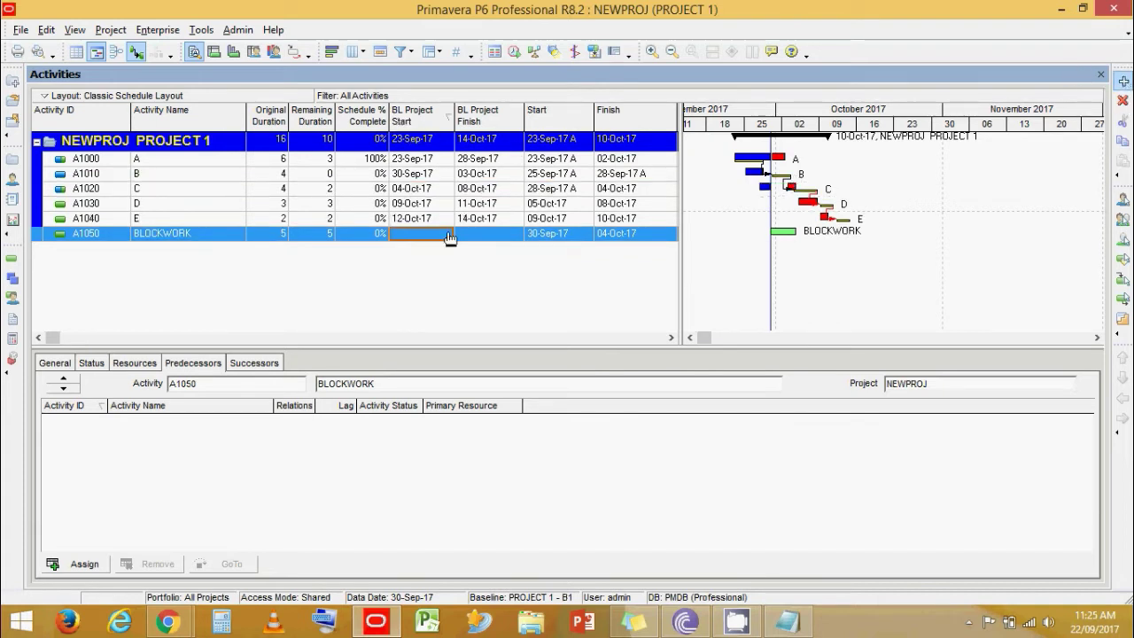
text(PLST)
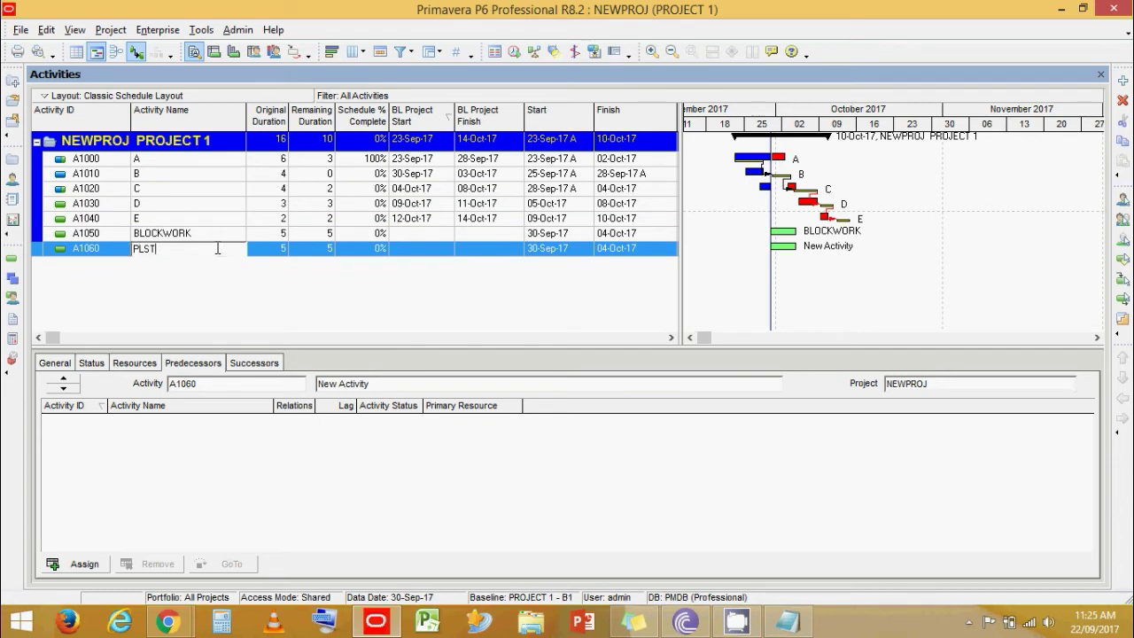
text(TER)
key(Return)
- Set the original duration of BLOCKWORK to 15 and of PLASTER to 10
click(275, 235)
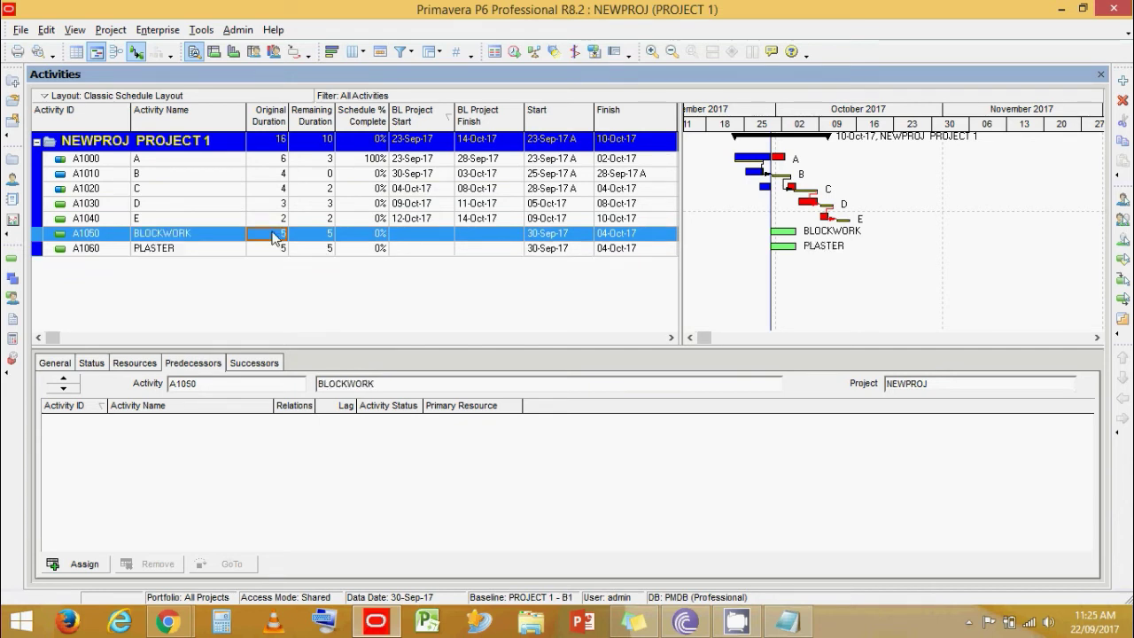
text(1)
key(Return)
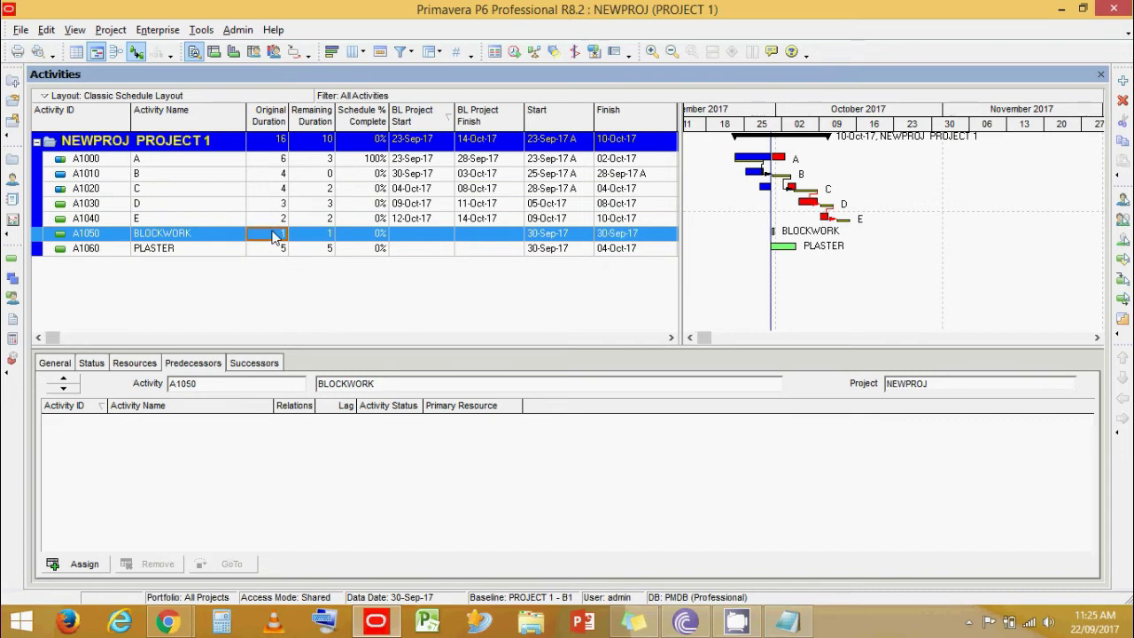
text(15)
key(Return)
key(Down)
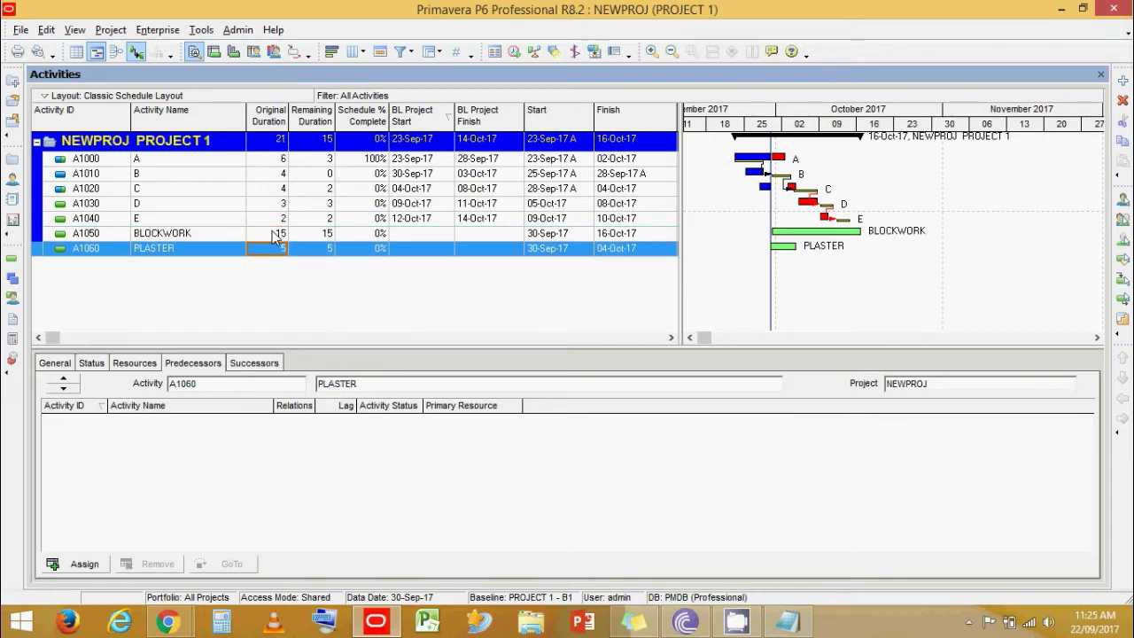
text(10)
key(Return)
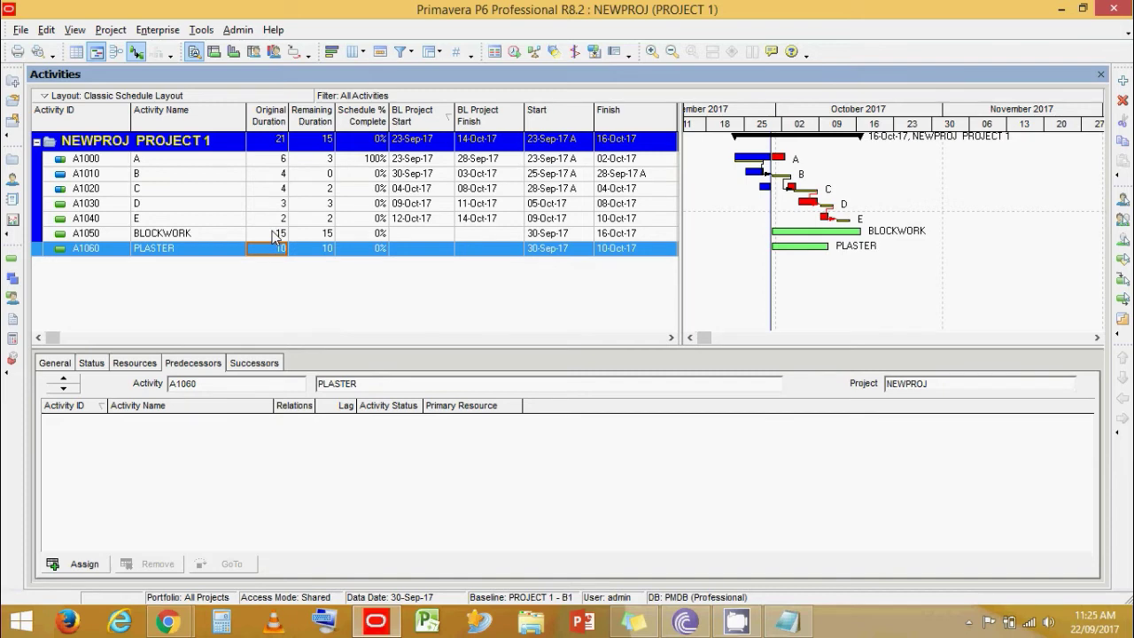
- Link the BLOCKWORK and PLASTER activities in sequence
click(213, 234)
shift+click(208, 248)
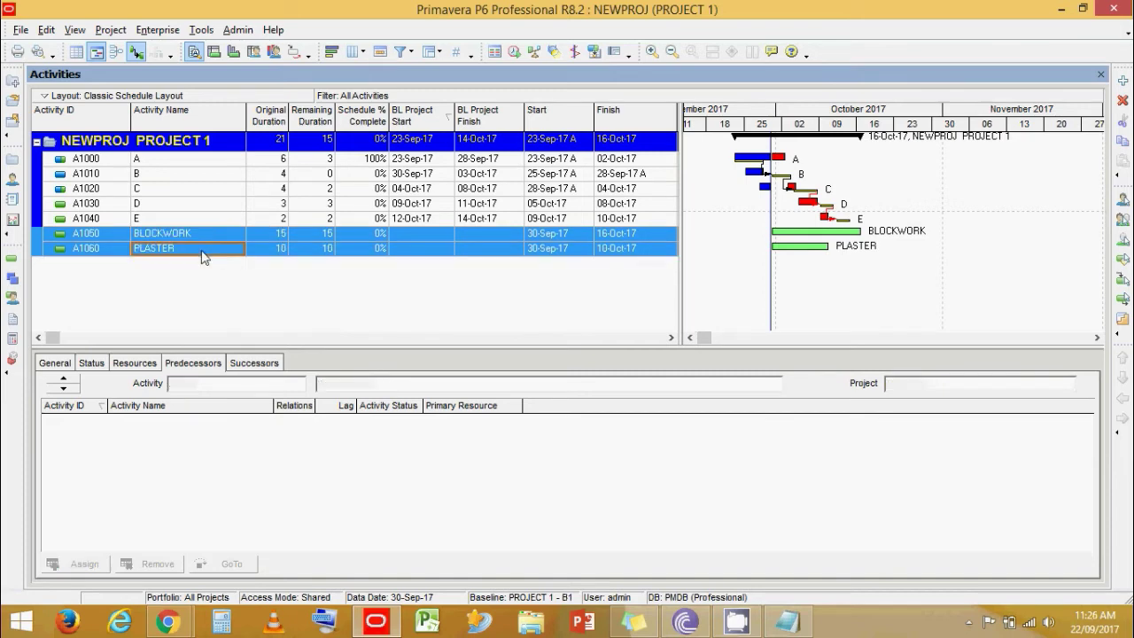
right_click(203, 251)
click(292, 432)
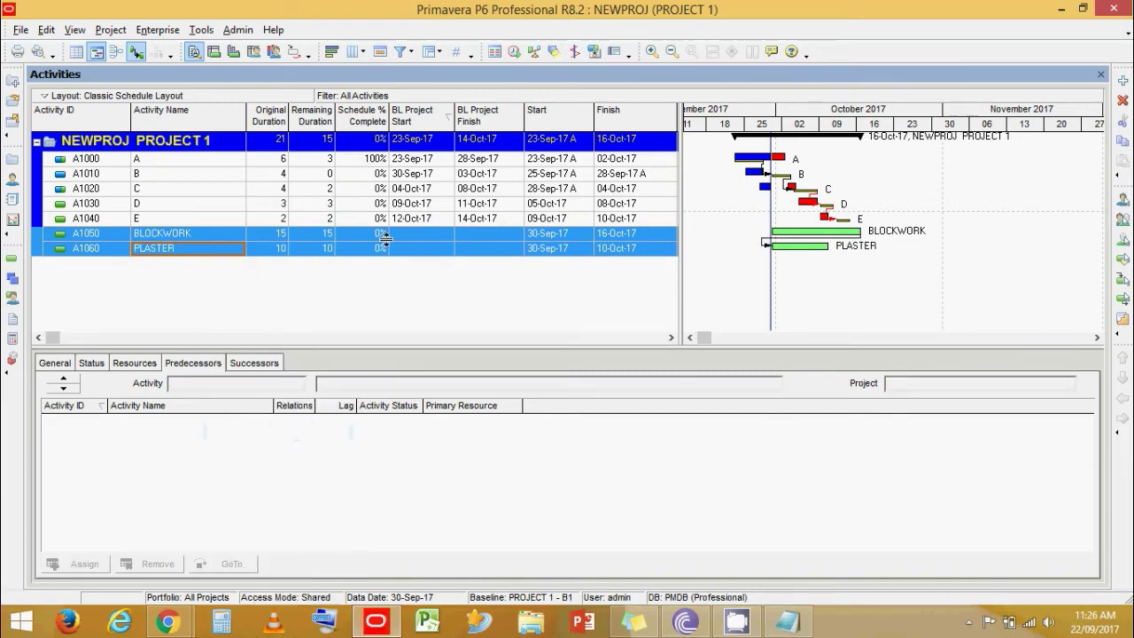
click(292, 231)
- Mark BLOCKWORK as started on 27-Sep-17 and set its remaining duration to 10
click(197, 235)
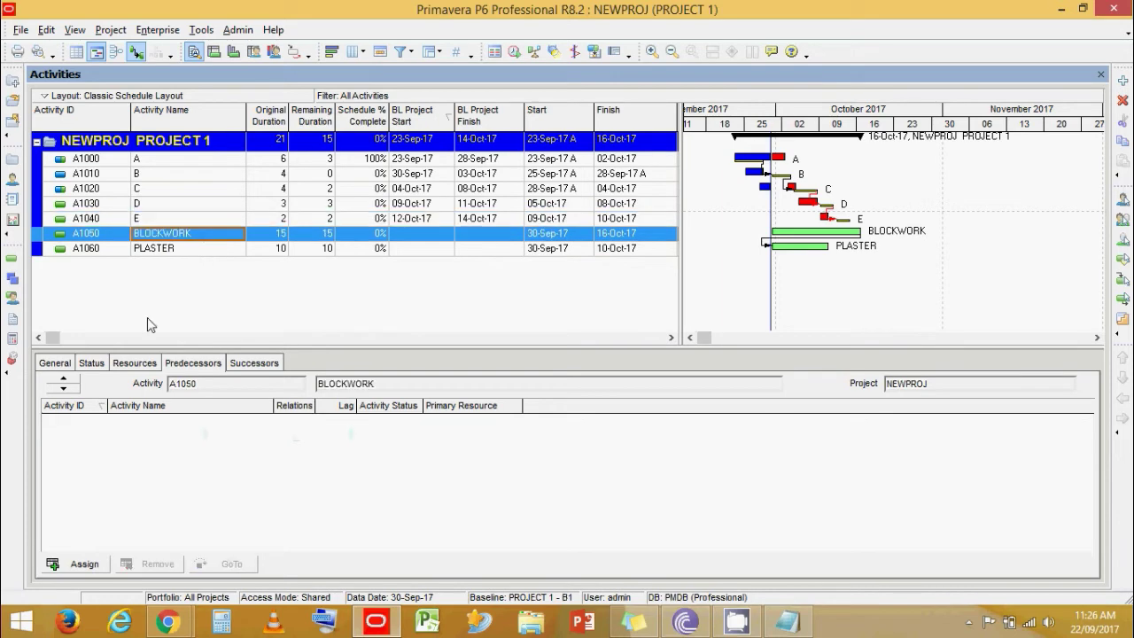
click(91, 363)
click(362, 431)
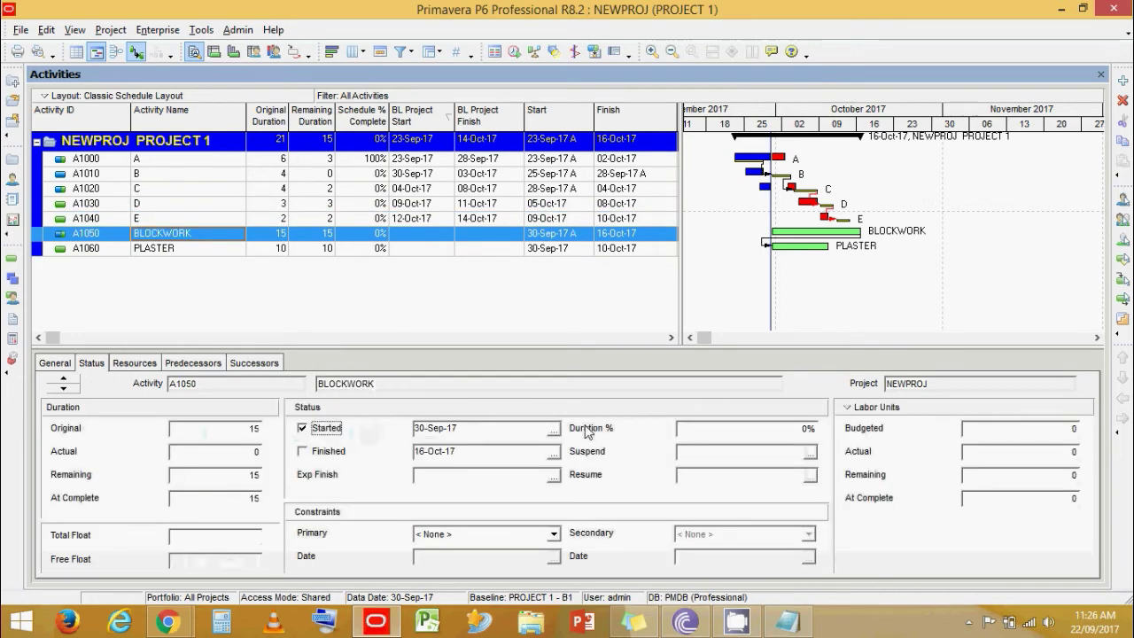
click(553, 429)
click(497, 317)
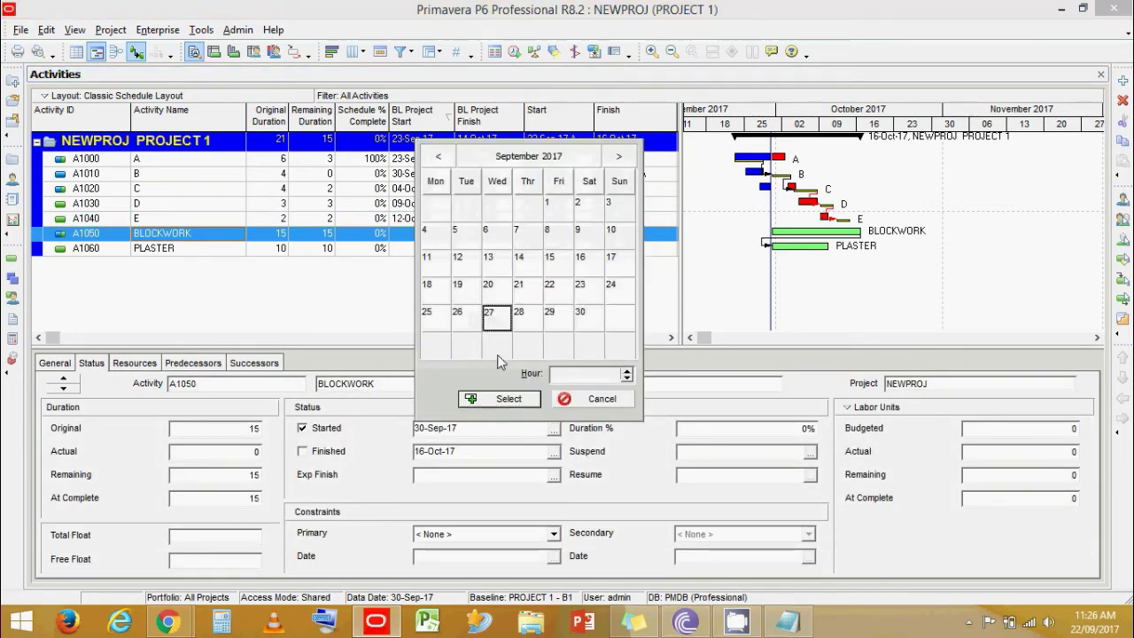
click(503, 400)
click(321, 234)
text(10)
key(Return)
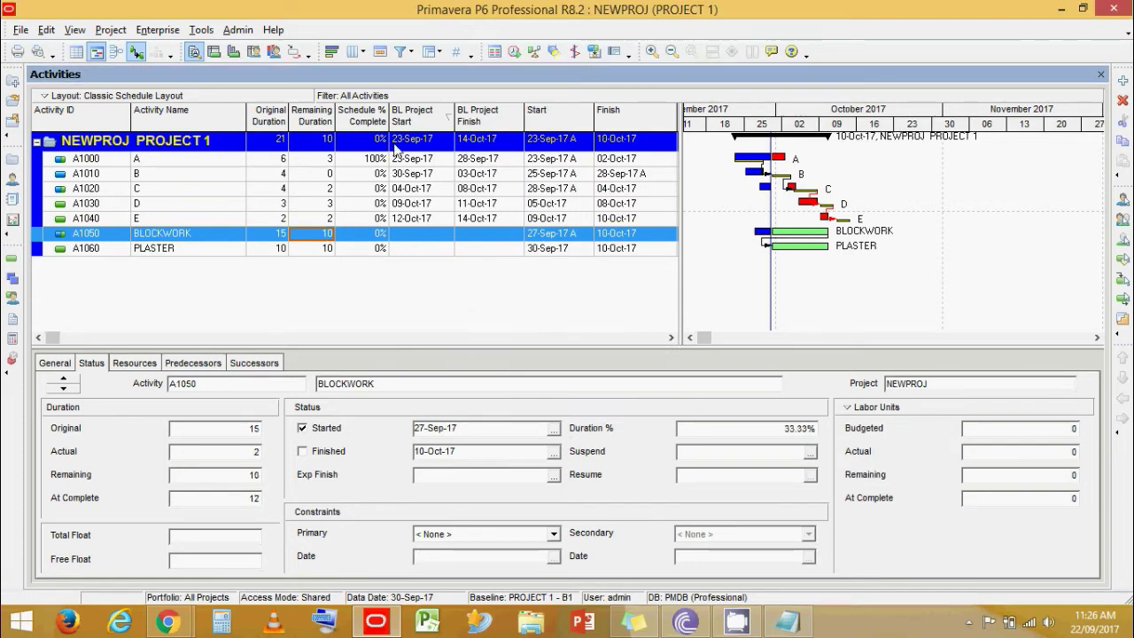
- Reschedule the project, accepting the shared-mode overwrite, and check the successor relationship of BLOCKWORK
click(514, 51)
click(740, 276)
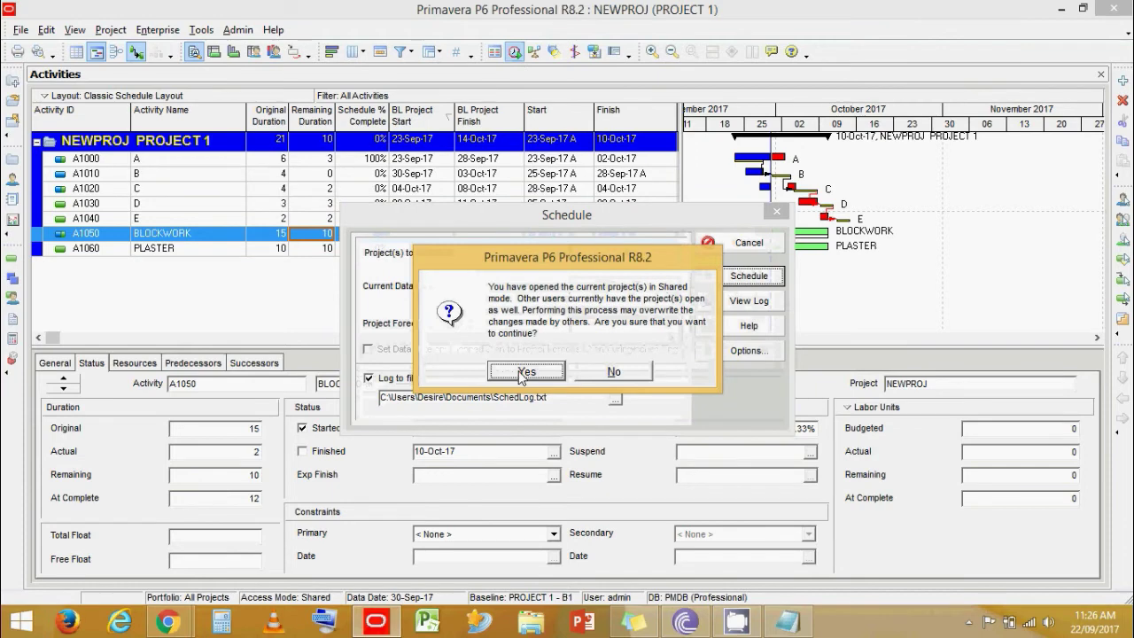
click(521, 375)
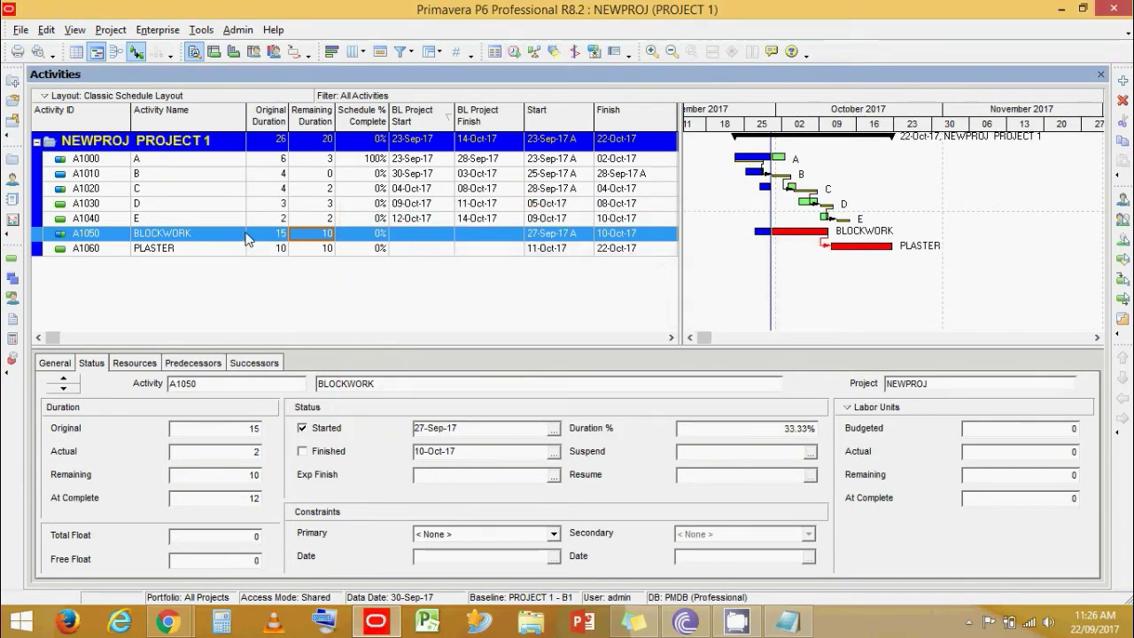
key(Down)
click(802, 236)
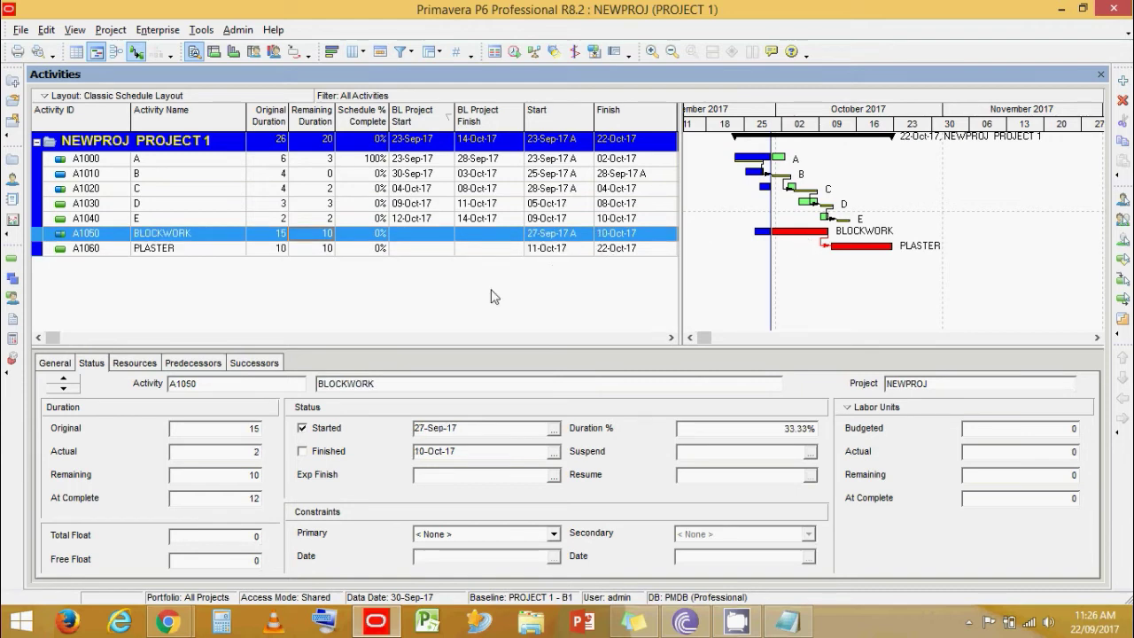
click(254, 363)
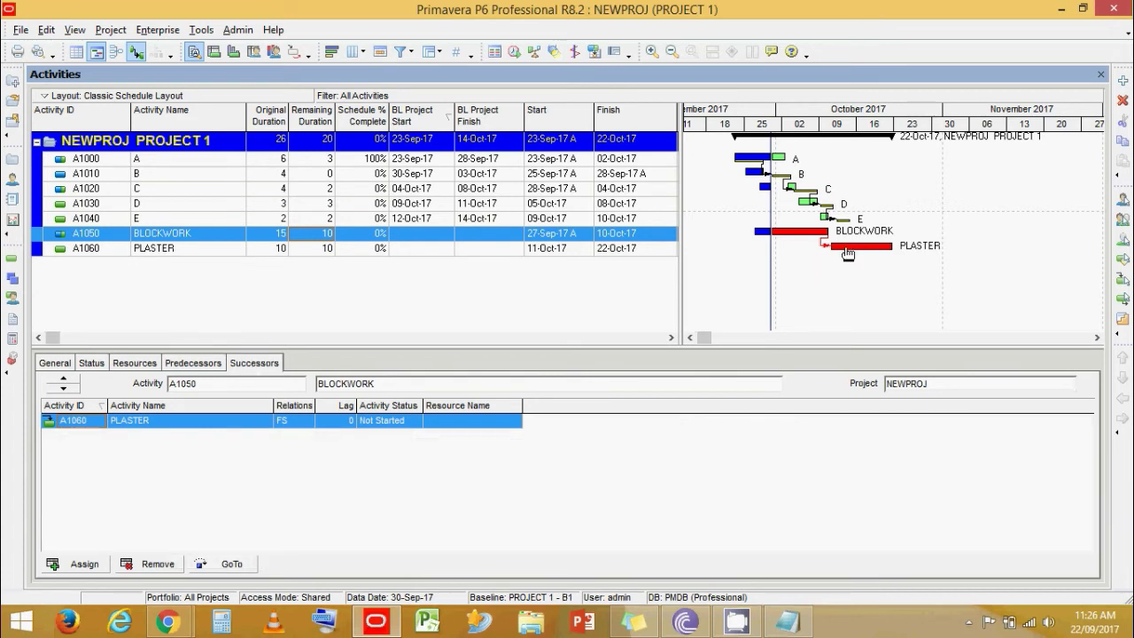
- Add two new activities below PLASTER, named BLOCKWORK LAYOUT and BLK CONST
click(213, 252)
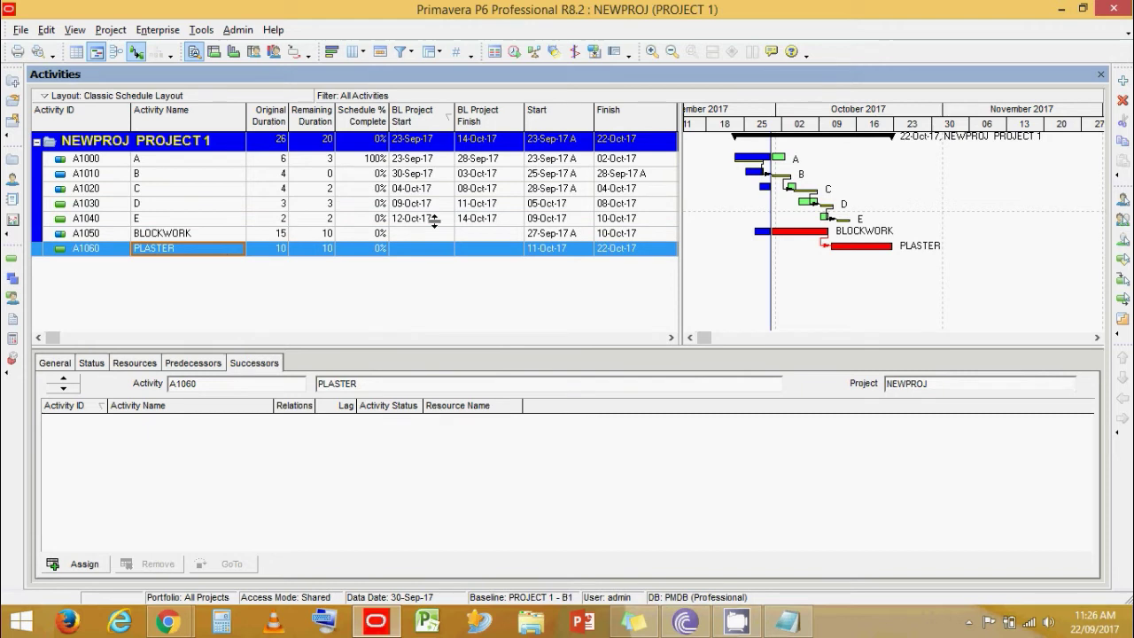
click(1124, 80)
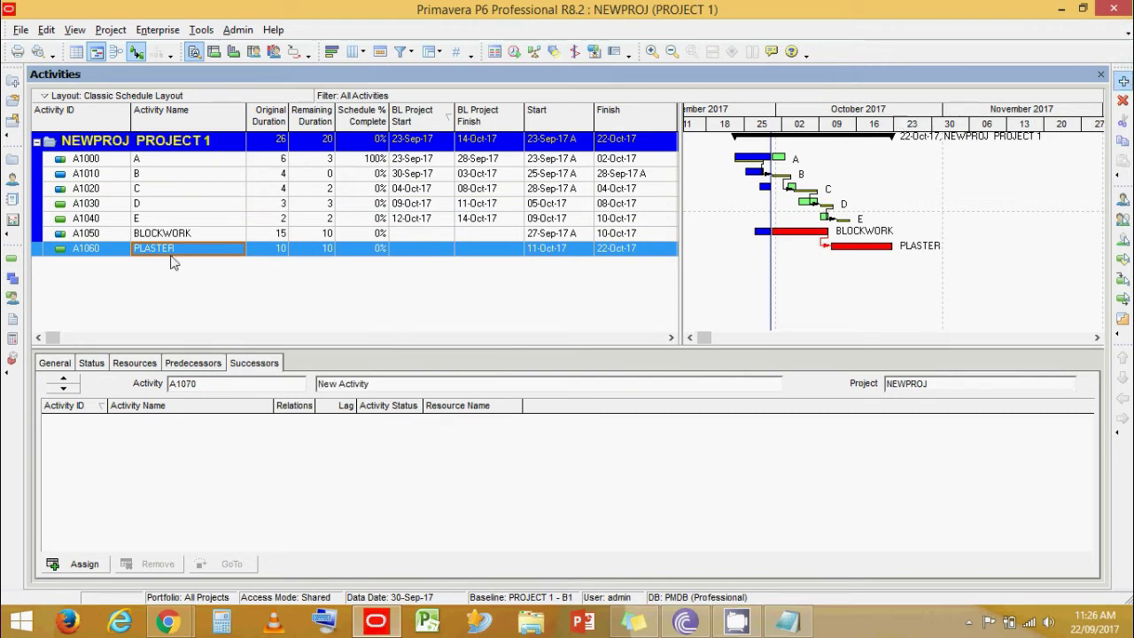
text(BLOC)
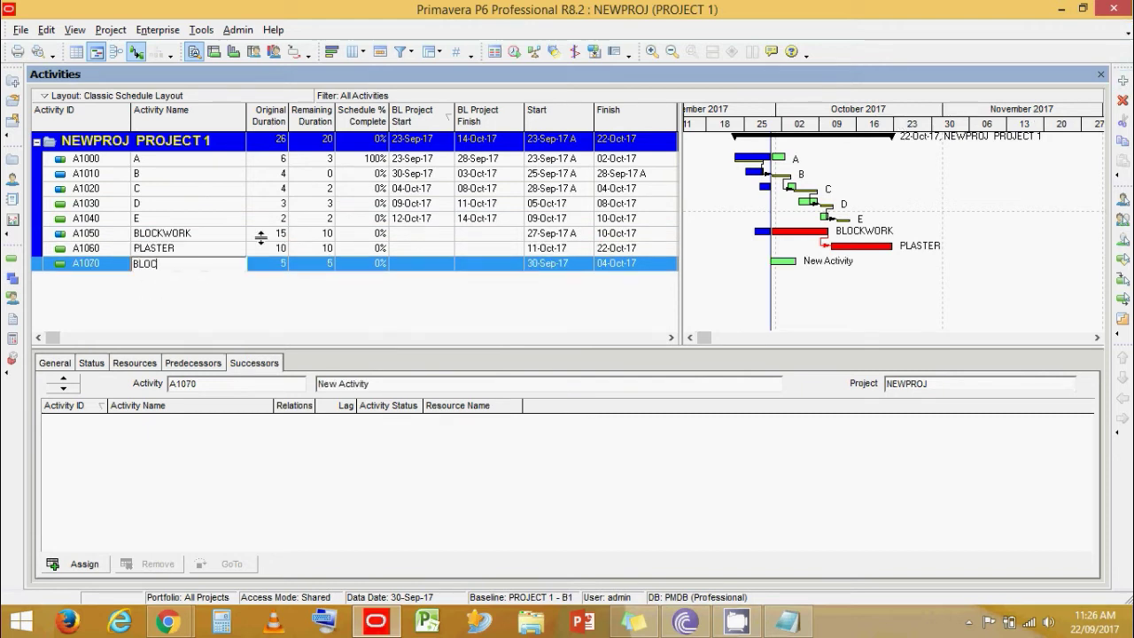
text(KWORK LAYOU)
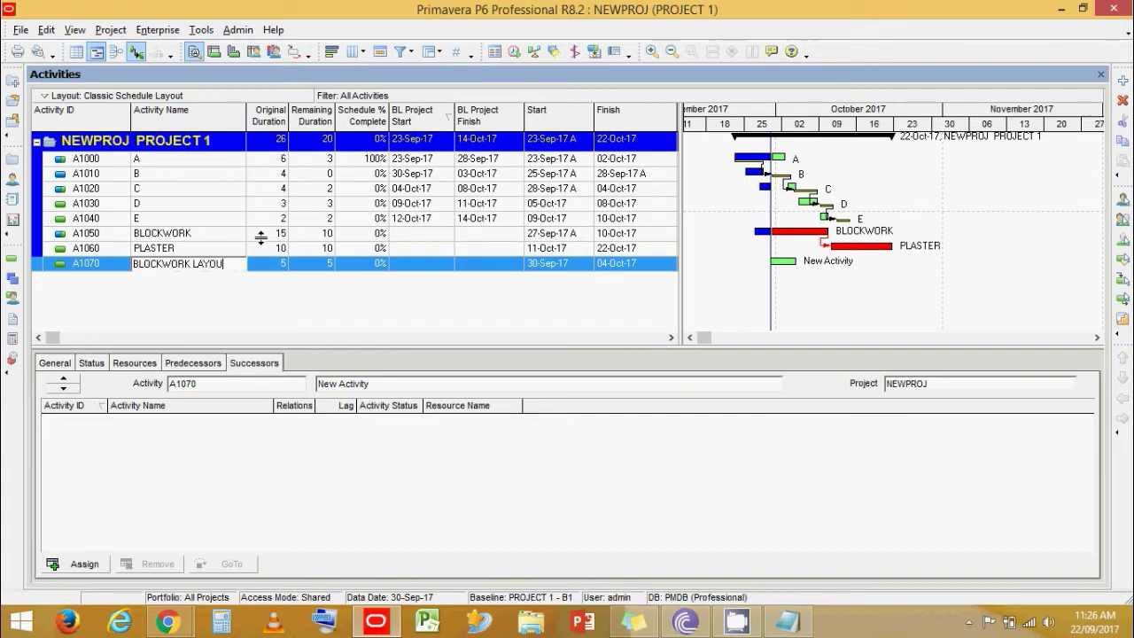
text(T)
key(Return)
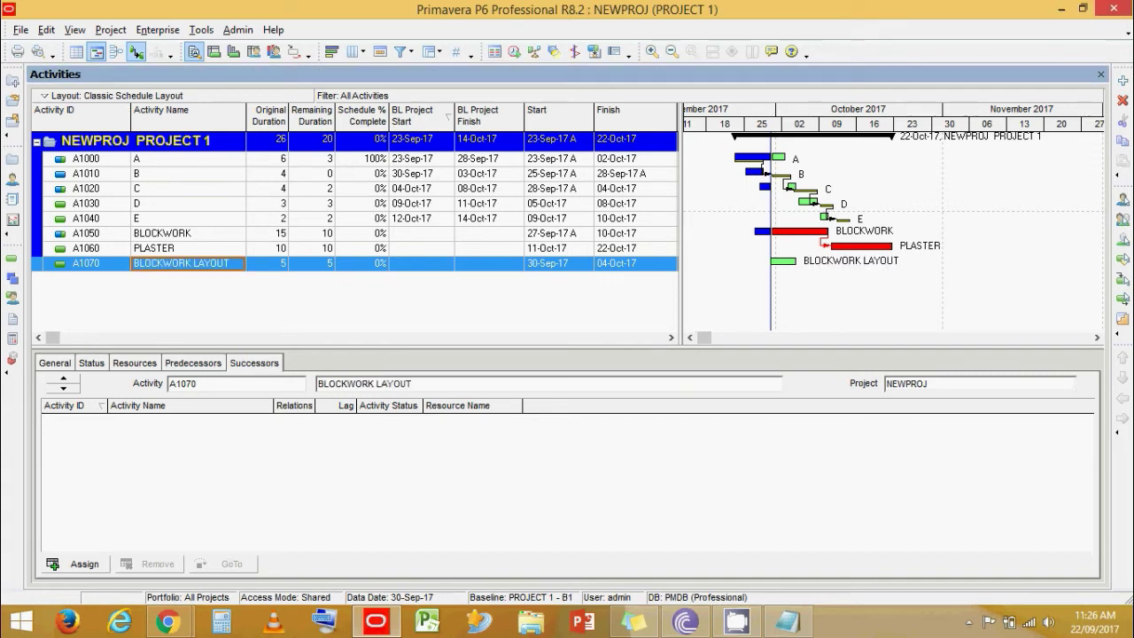
click(1123, 81)
text(BLK CONST)
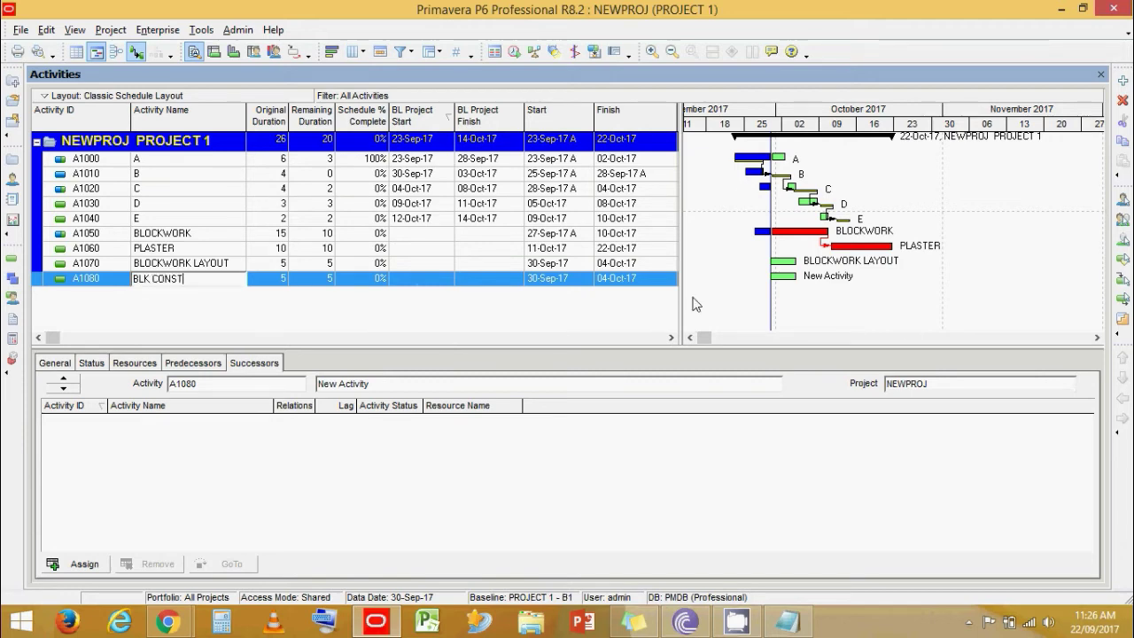
key(Return)
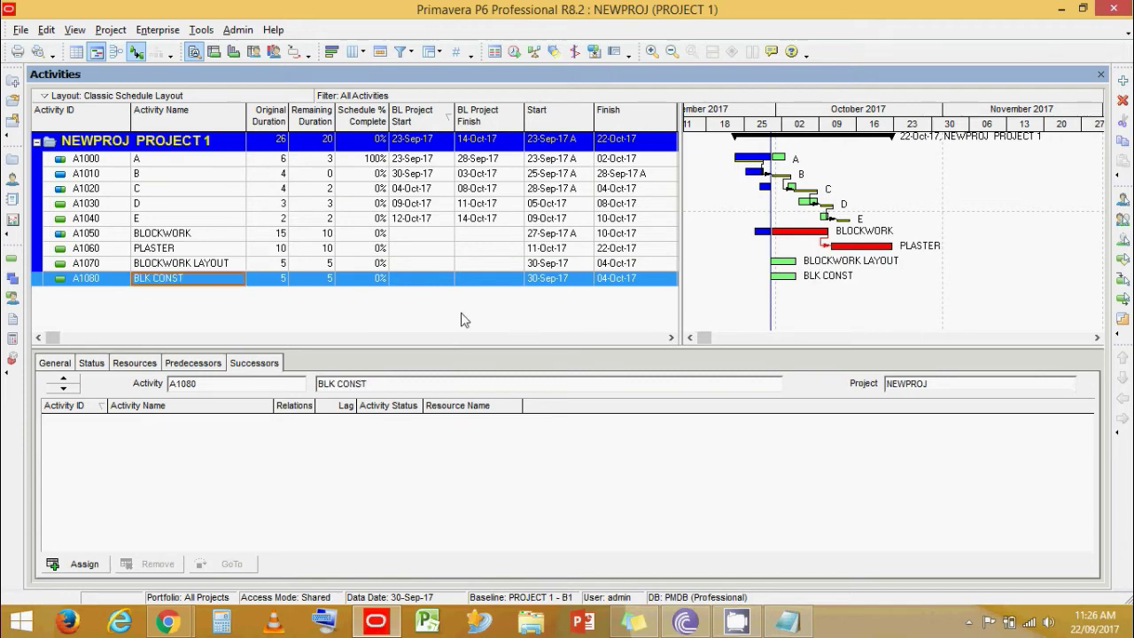
- Add two more activities to the project, named PLSTER PREP and PLASTER WORKS
click(1123, 81)
text(PLST)
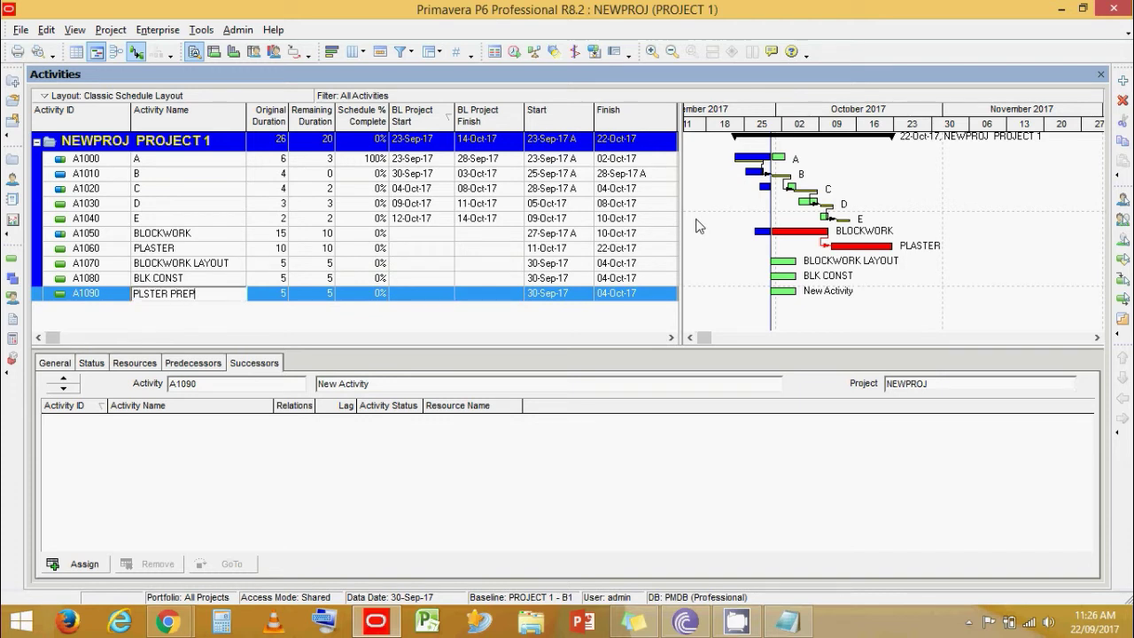
text(ER PREP)
key(Return)
click(1123, 81)
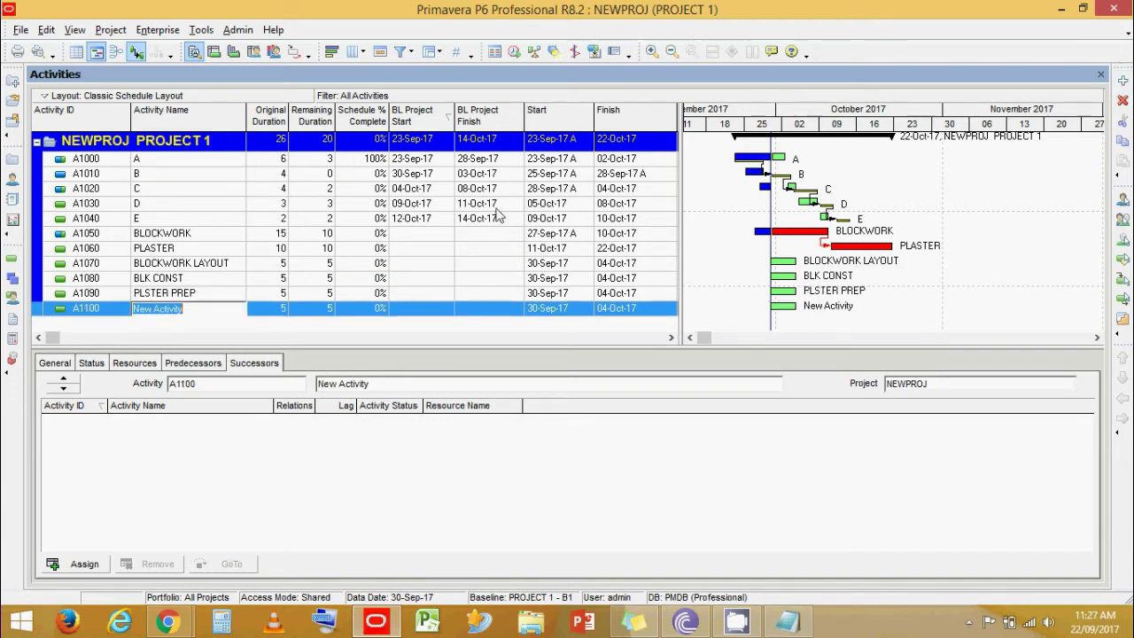
text(PLASTER WORKS)
key(Return)
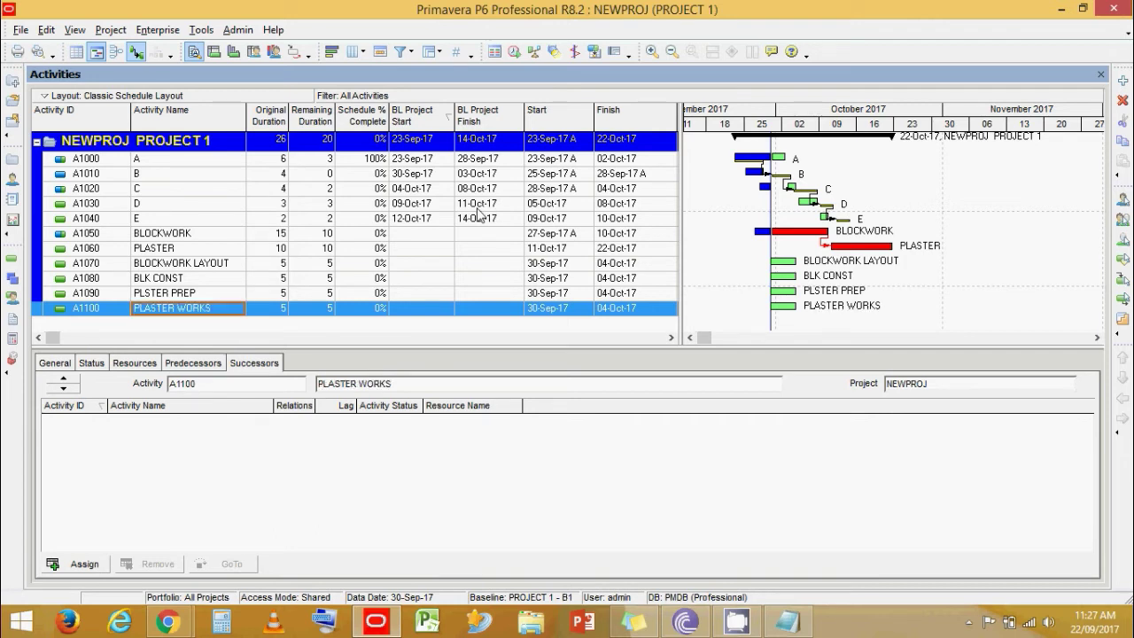
- Link the four activities from BLOCKWORK LAYOUT to PLASTER WORKS in sequence twice, giving each consecutive pair two relationships
click(189, 265)
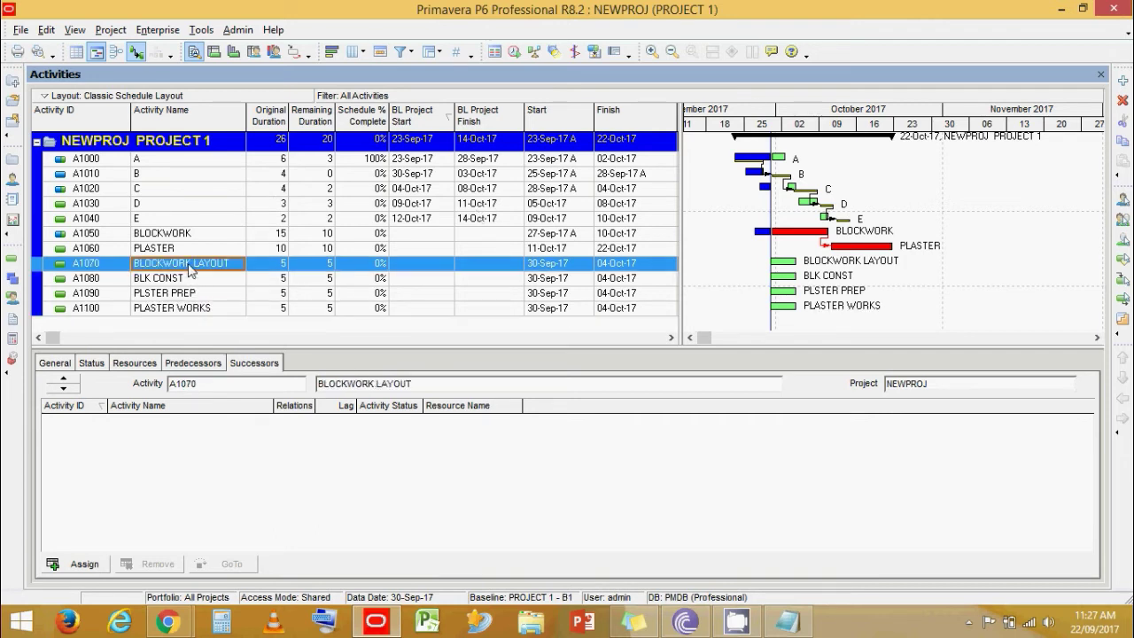
shift+click(189, 309)
right_click(189, 309)
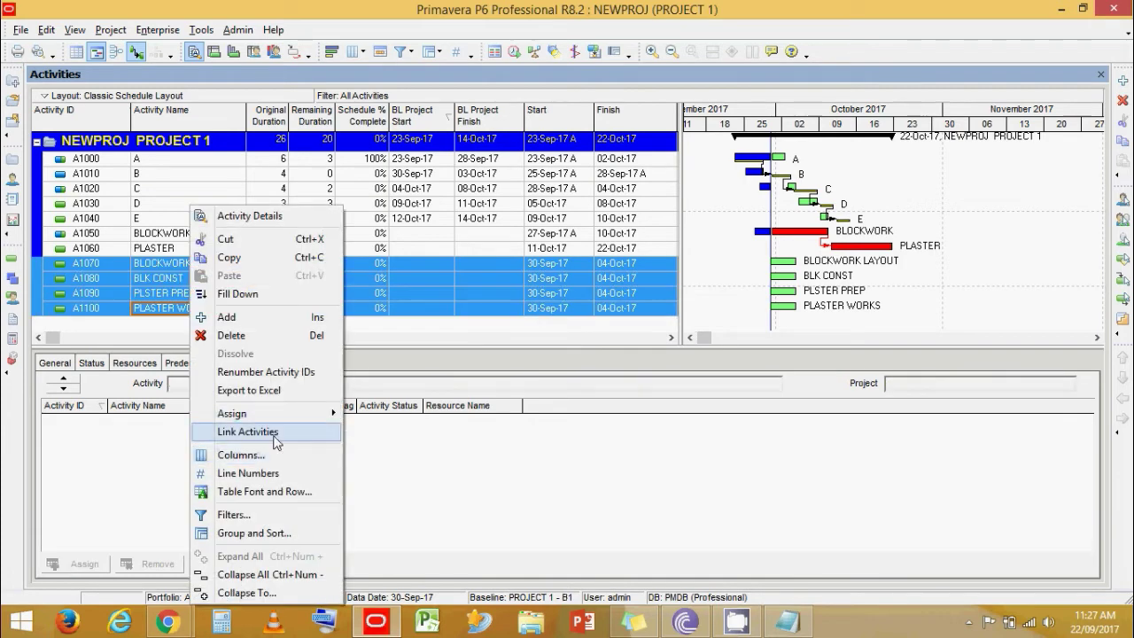
click(248, 431)
right_click(228, 315)
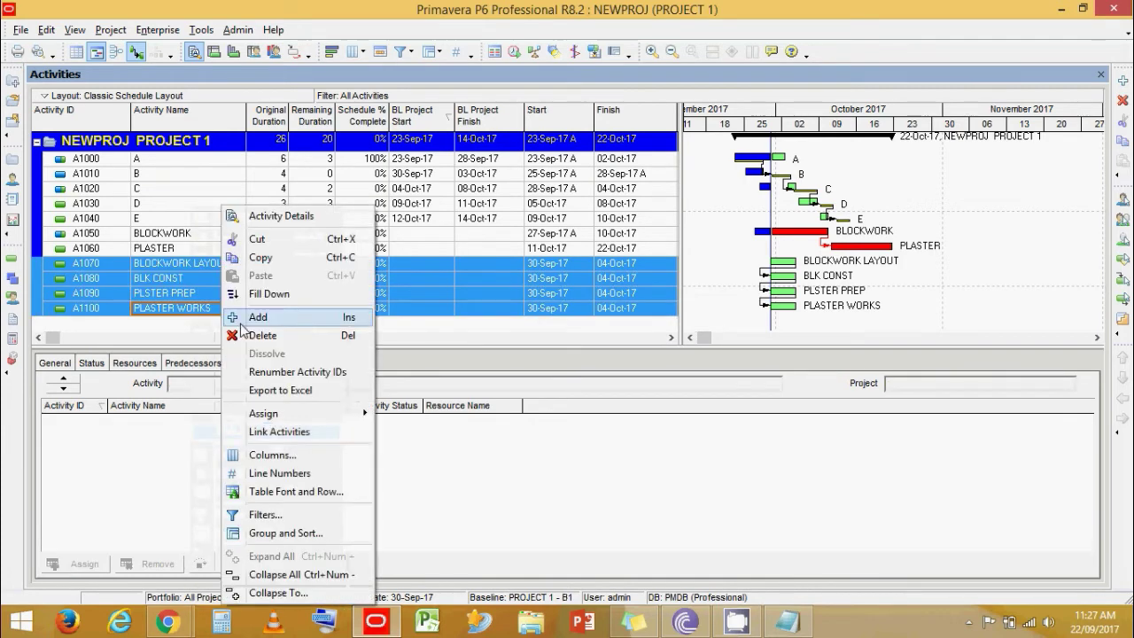
click(278, 431)
- Set the BLOCKWORK LAYOUT successor links to BLK CONST as SS with lag 2 and FF with lag 2
click(197, 264)
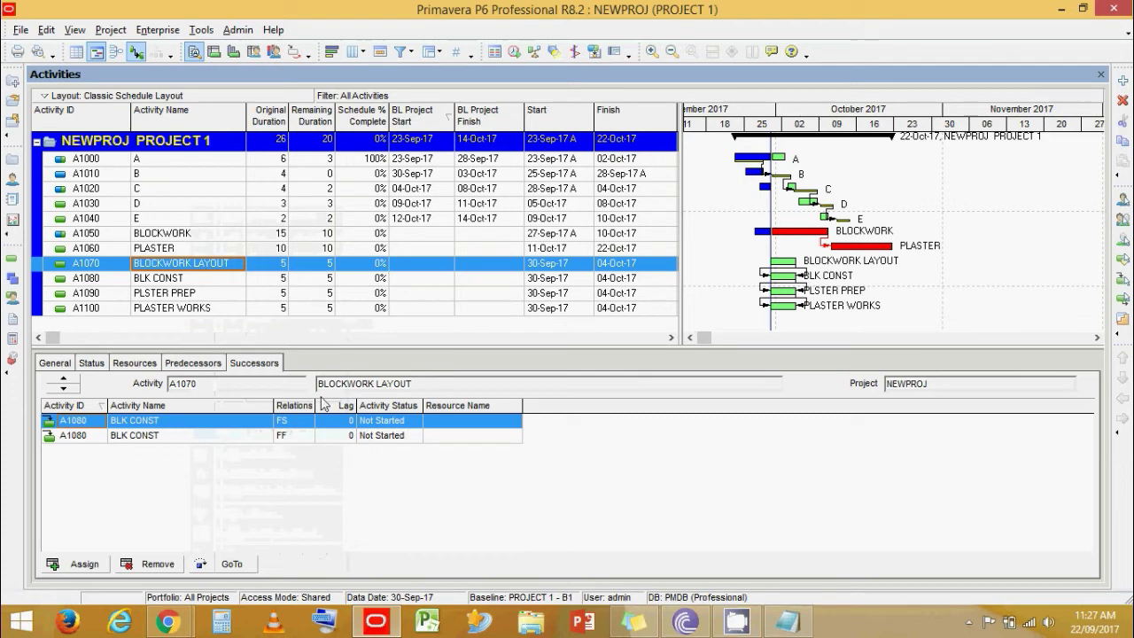
click(341, 422)
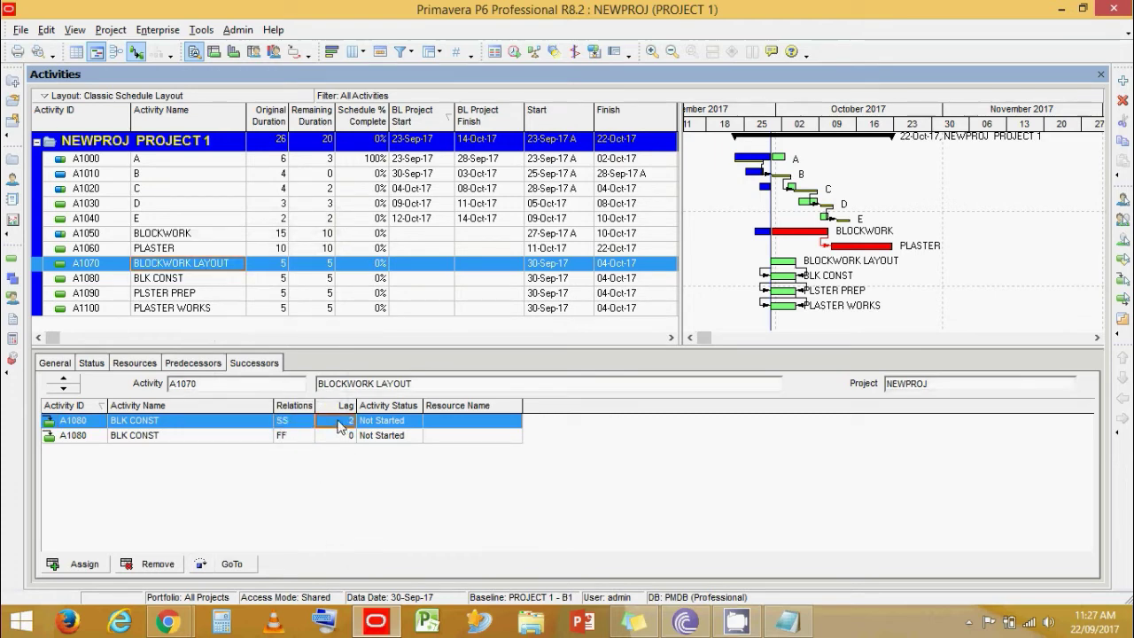
key(Return)
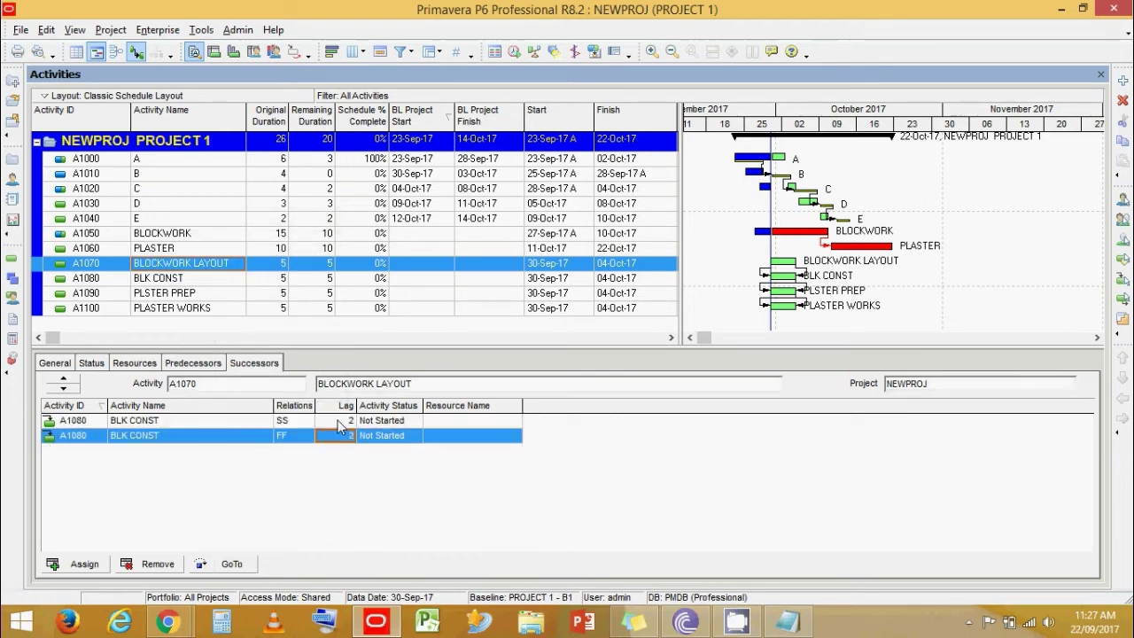
- Set the BLK CONST successor links to PLSTER PREP as SS with lag 2 and FF with lag 2
click(207, 279)
click(292, 420)
click(288, 494)
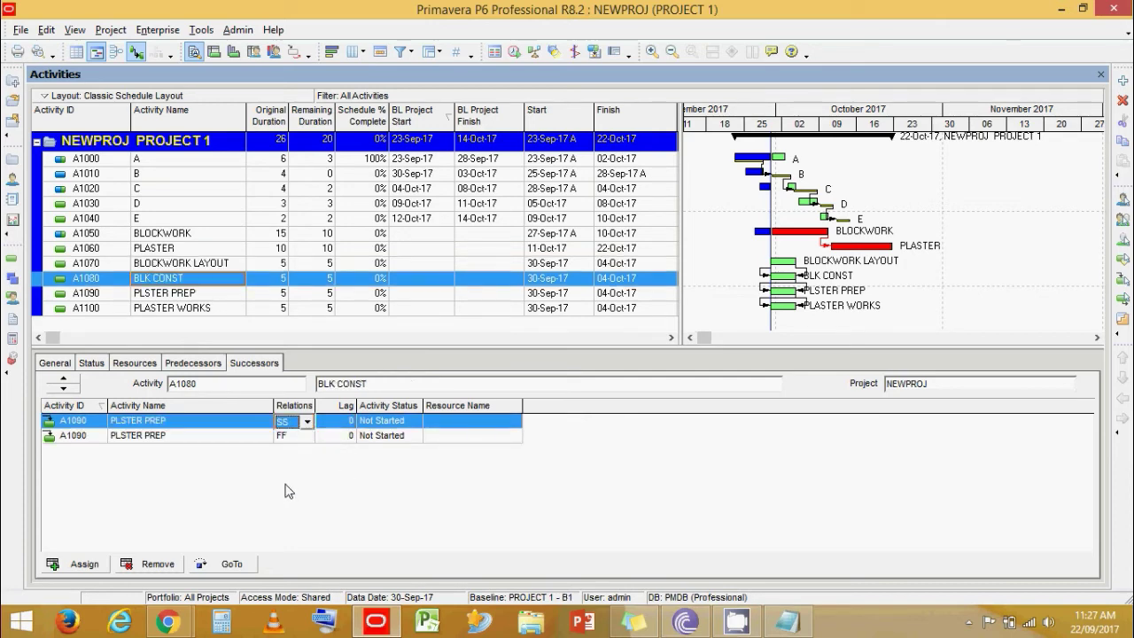
text(2)
key(Return)
text(2)
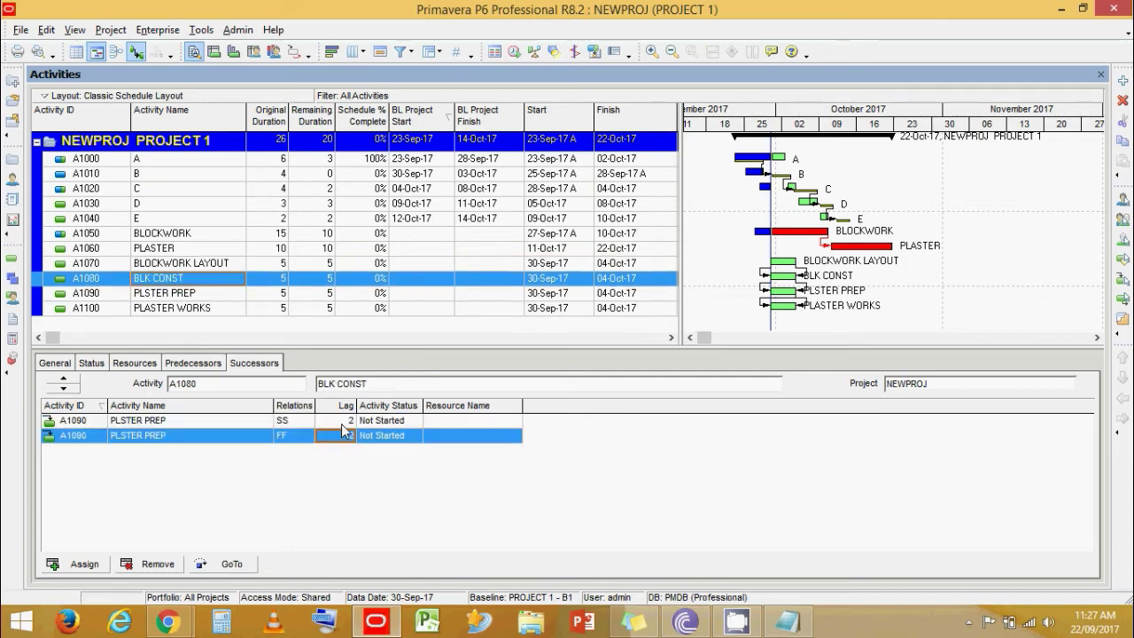
- Set the PLSTER PREP successor links to PLASTER WORKS as SS with lag 2 and FF with lag 2
click(208, 292)
click(266, 420)
click(295, 420)
click(306, 494)
click(339, 423)
text(2)
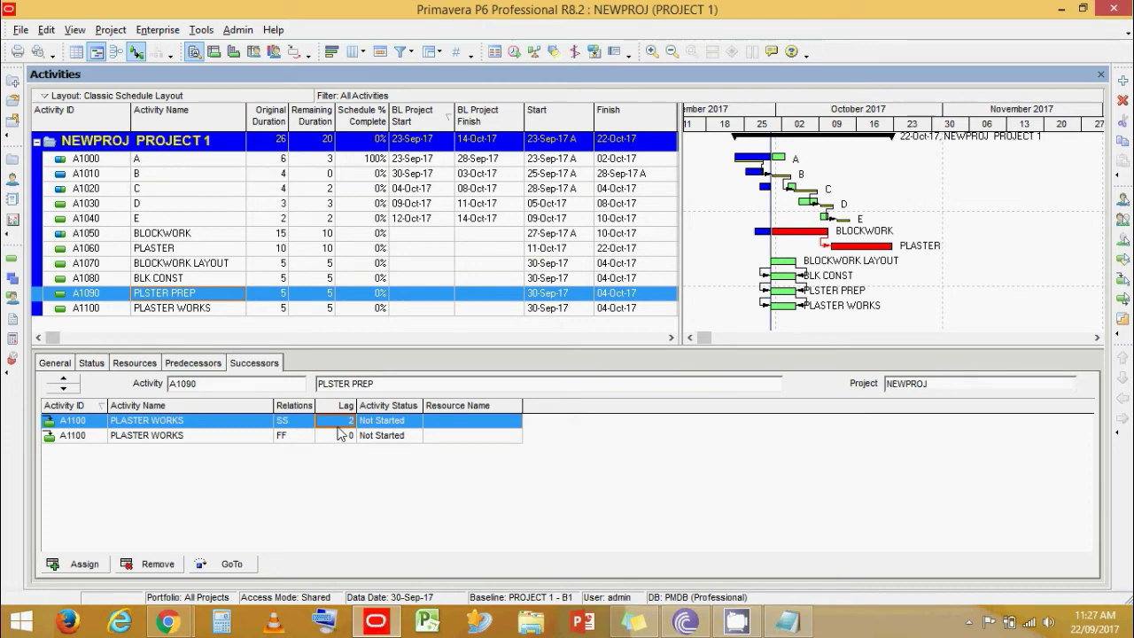
key(Return)
text(2)
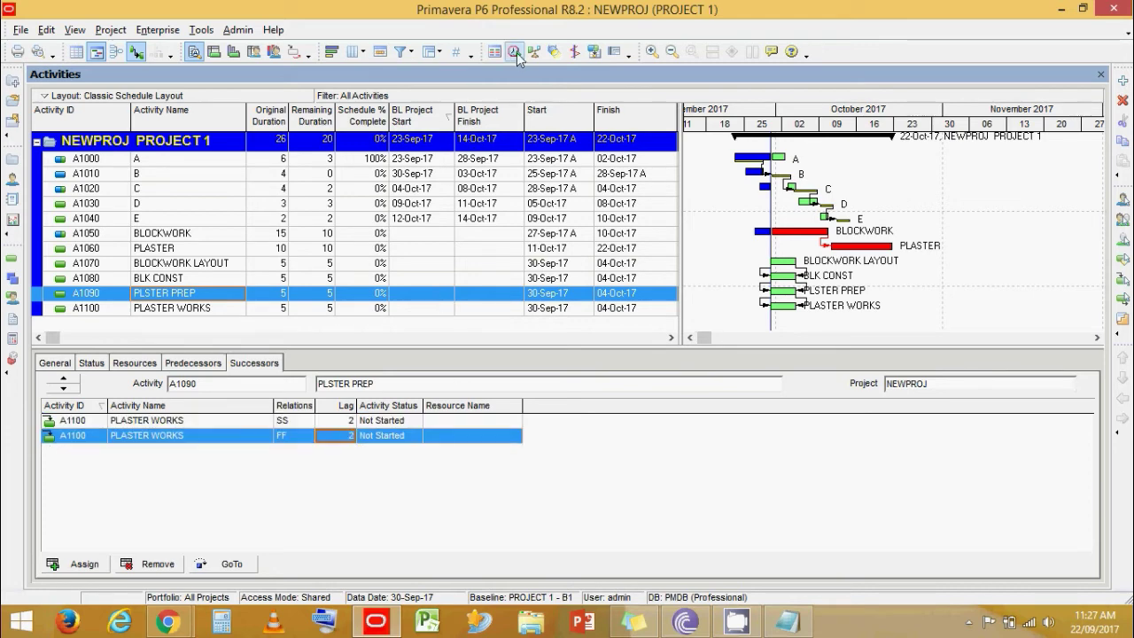
- Set the original duration of BLK CONST to 12 and of PLASTER WORKS to 10
click(204, 264)
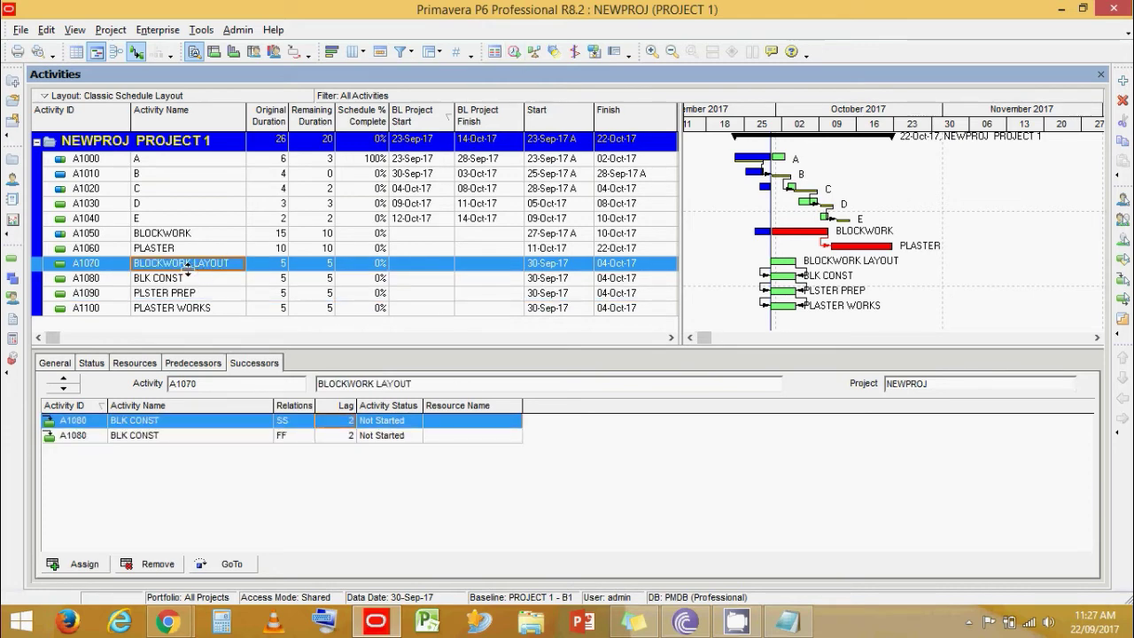
click(252, 280)
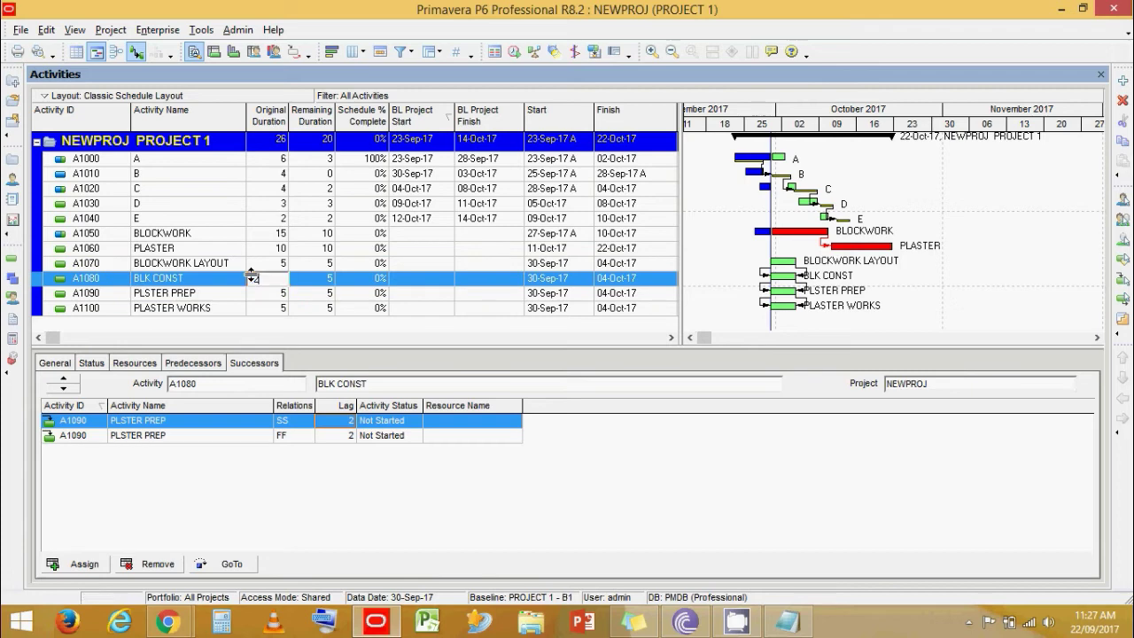
text(12)
key(Down)
key(Down)
text(10)
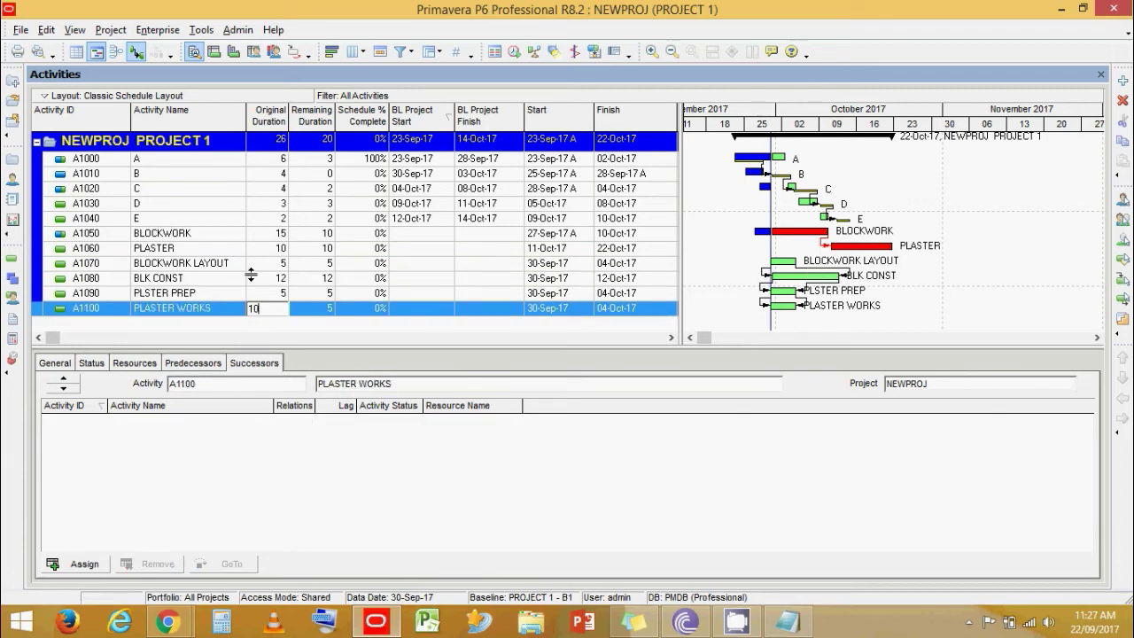
key(Return)
text(8)
key(Return)
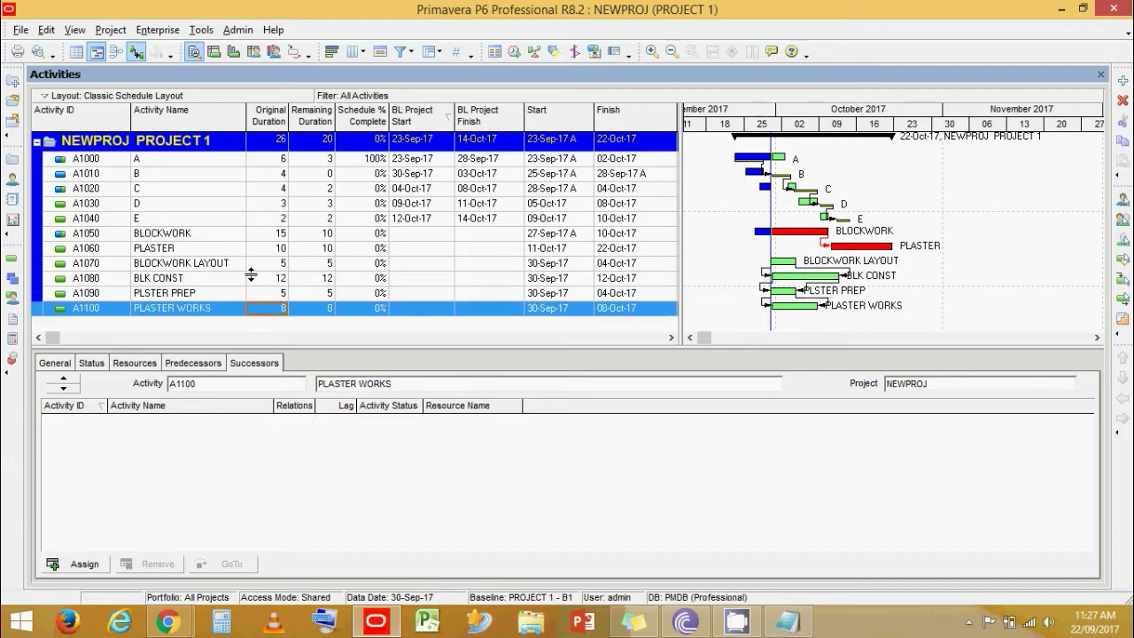
text(10)
key(Return)
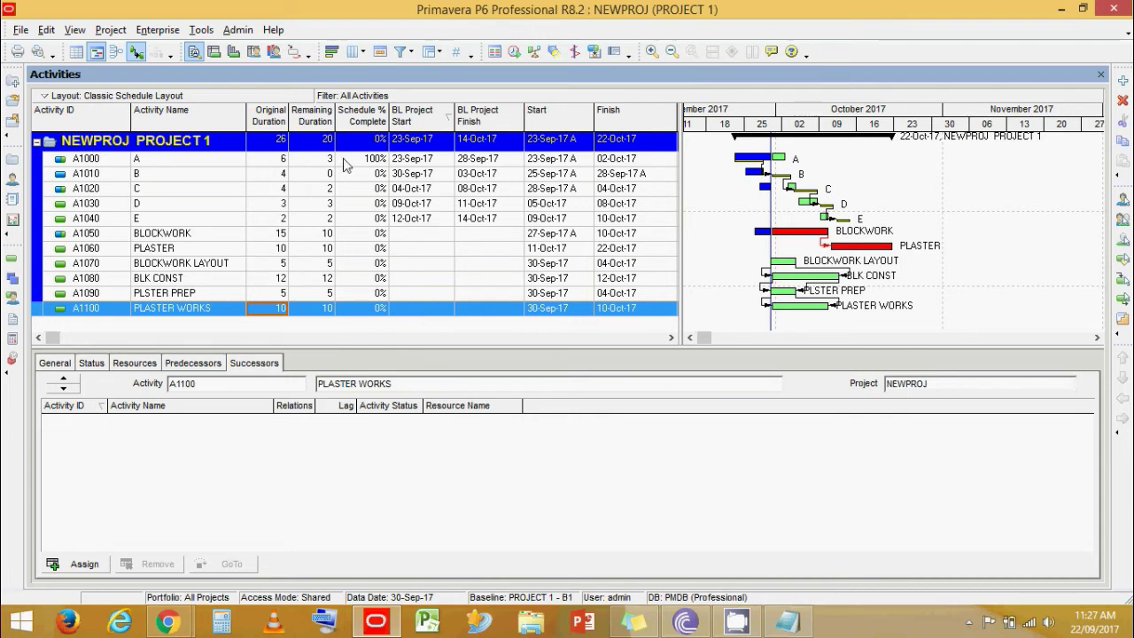
- Mark BLOCKWORK LAYOUT as started with an actual start date of 26-Sep-17
click(233, 263)
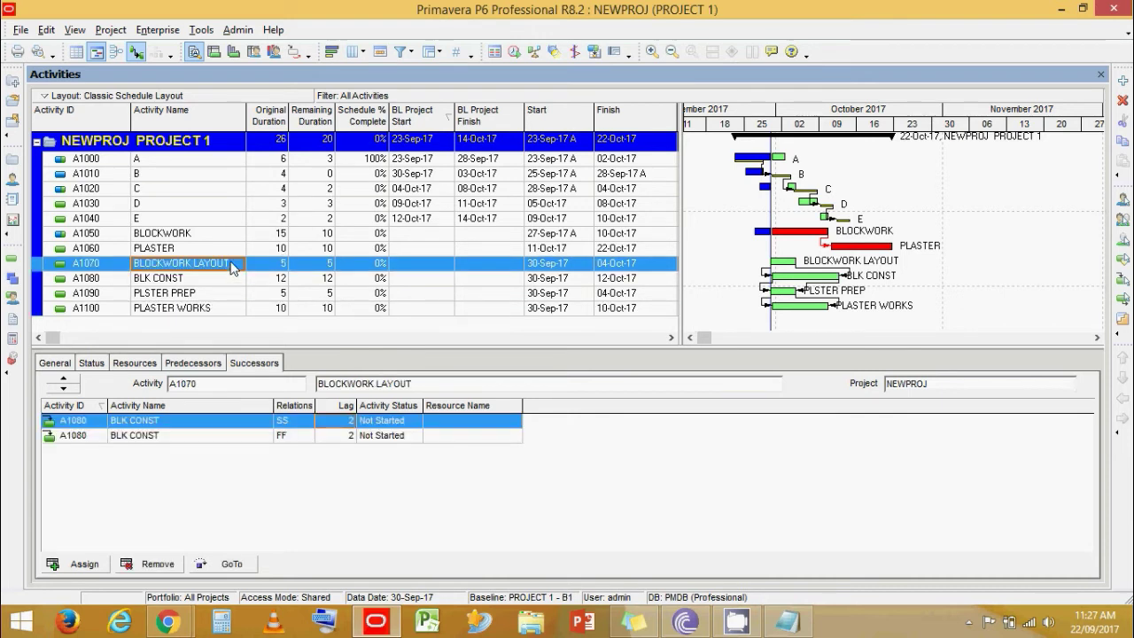
click(91, 364)
click(347, 431)
click(546, 428)
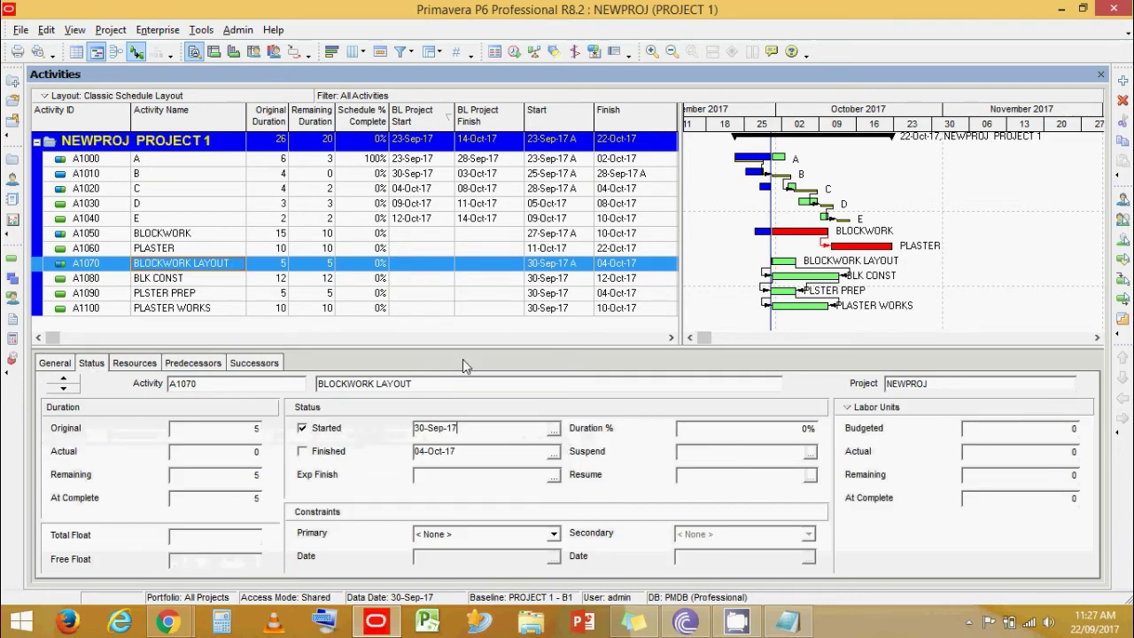
click(465, 317)
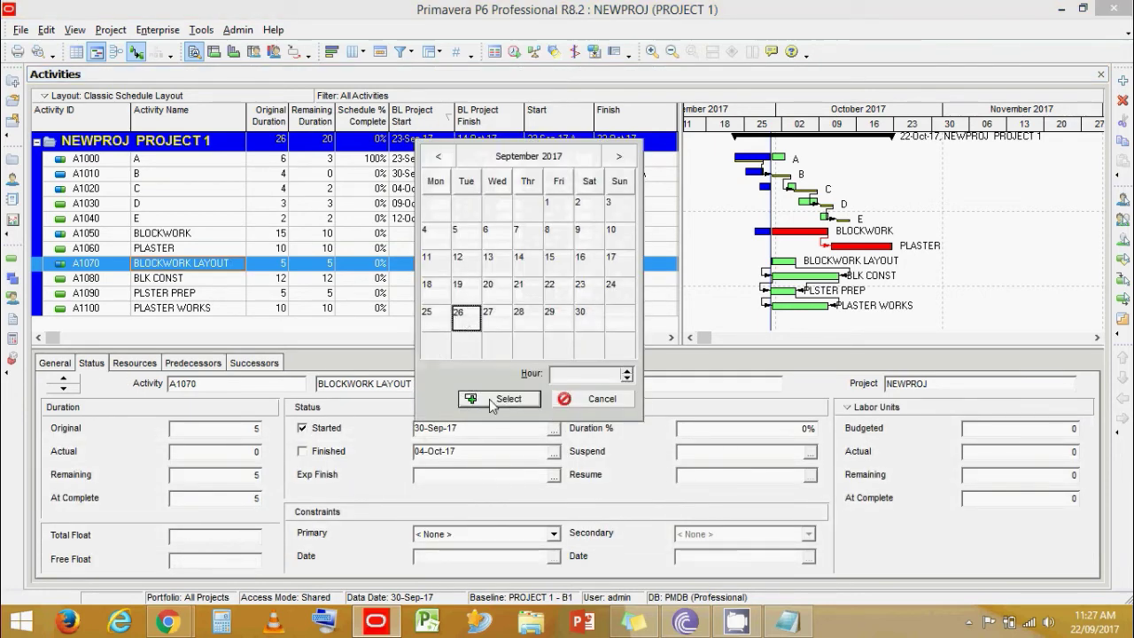
click(499, 399)
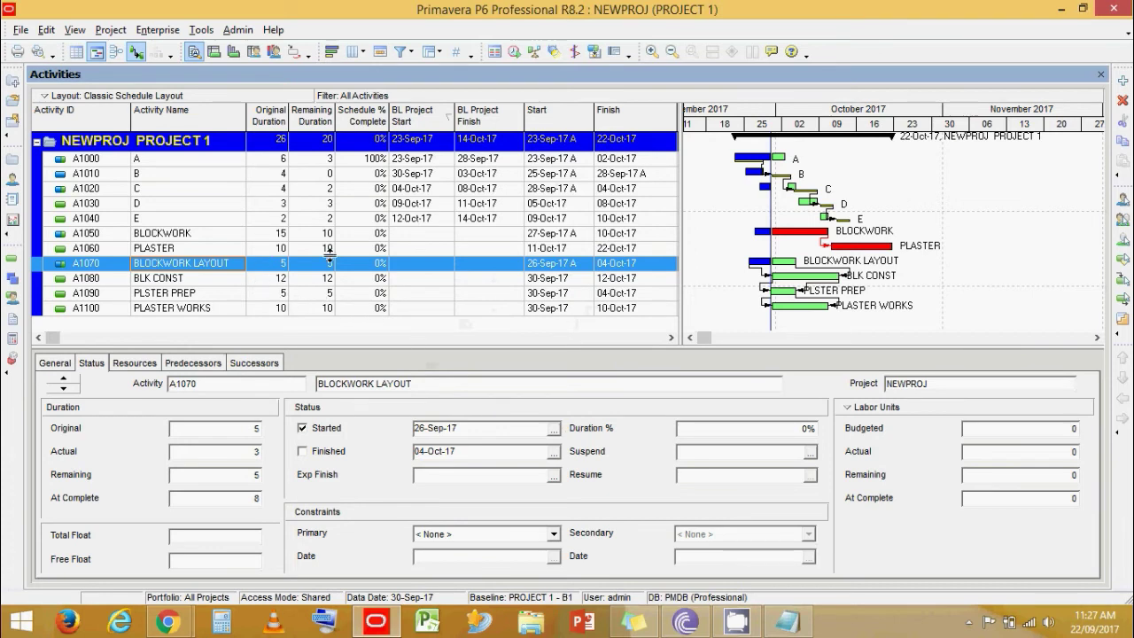
- Mark BLK CONST as started with an actual start date of 28-Sep-17
click(217, 280)
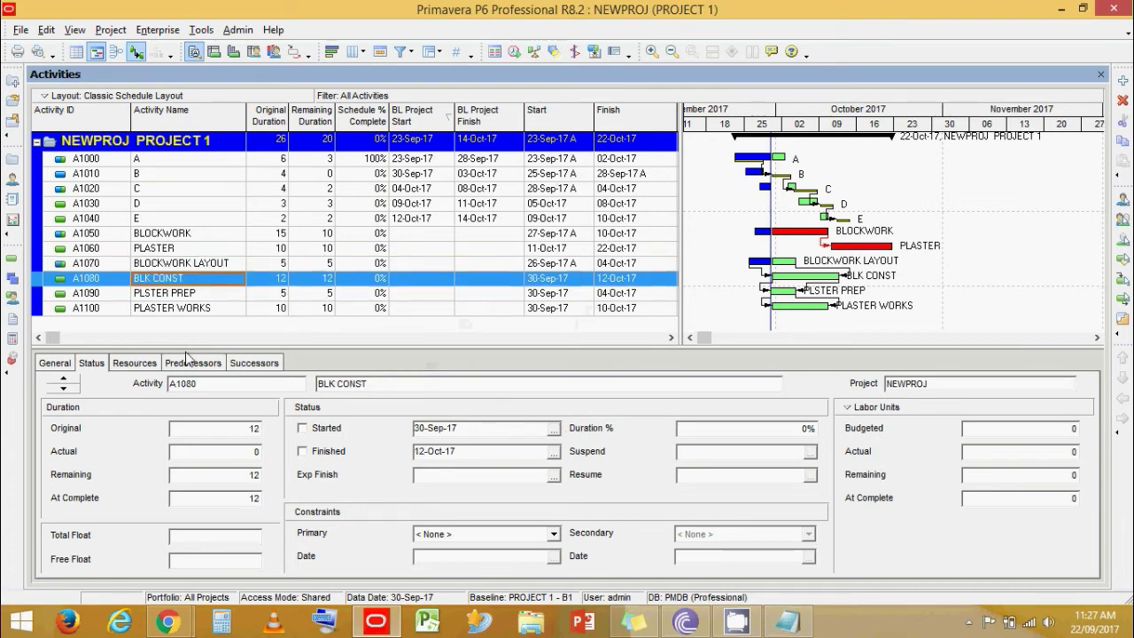
click(347, 432)
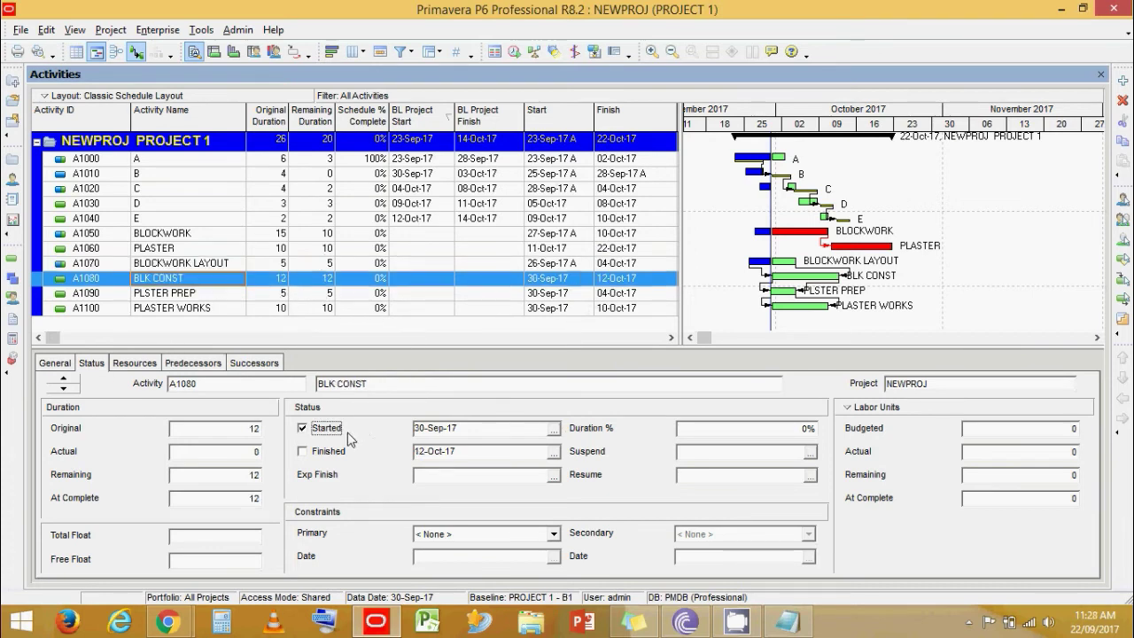
click(554, 429)
click(519, 315)
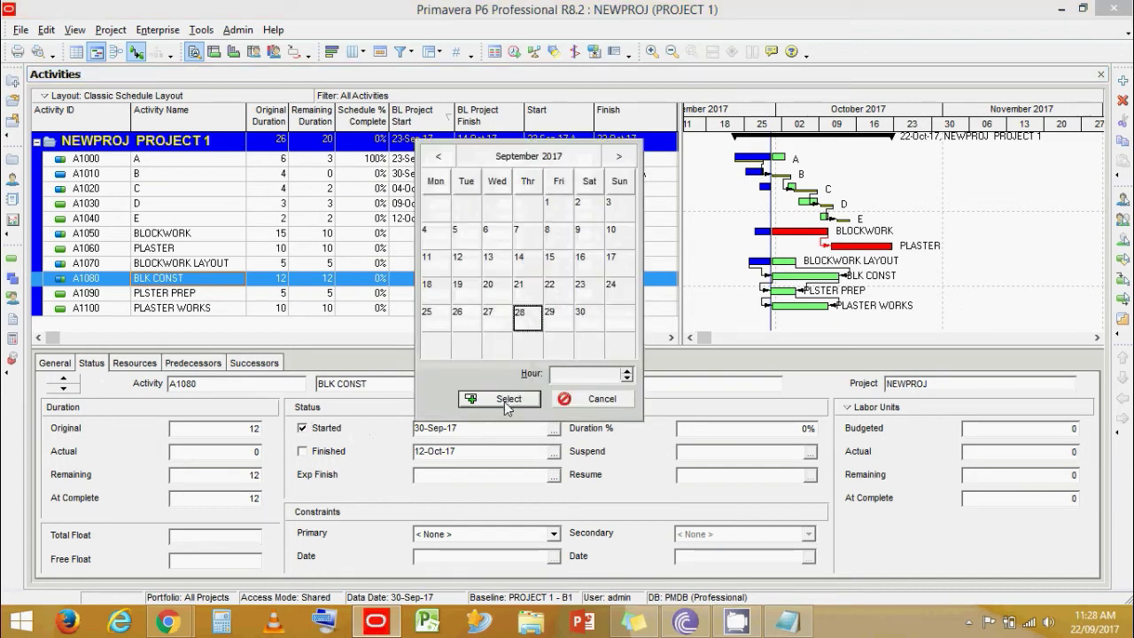
click(507, 400)
- Set the remaining duration of BLOCKWORK LAYOUT to 2 and of BLK CONST to 10
click(330, 264)
text(2)
key(Return)
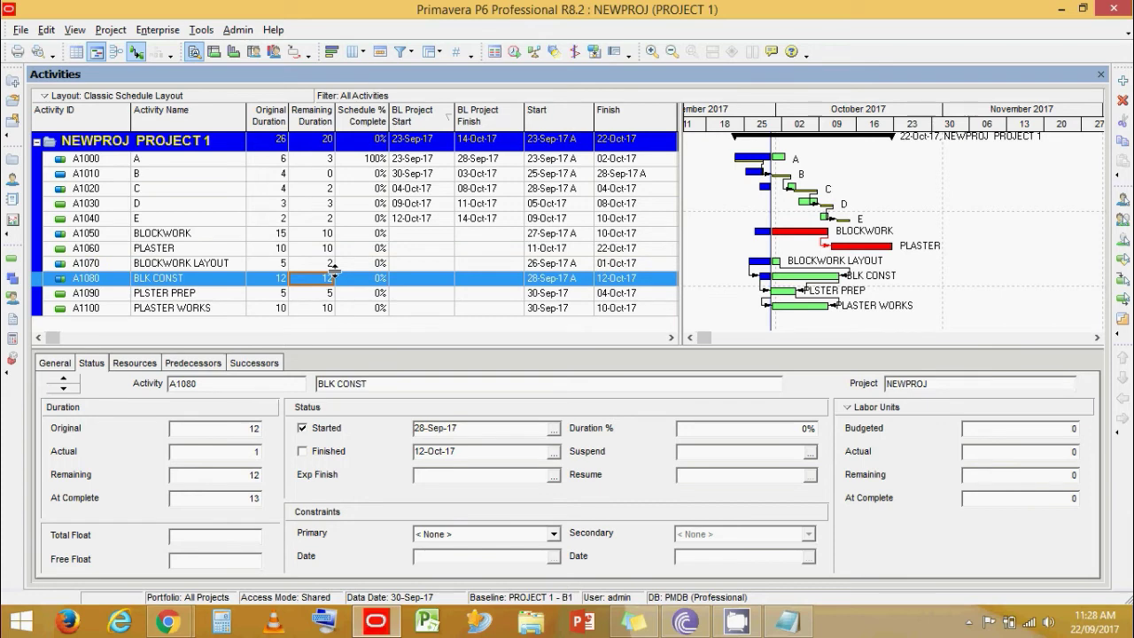
text(10)
key(Return)
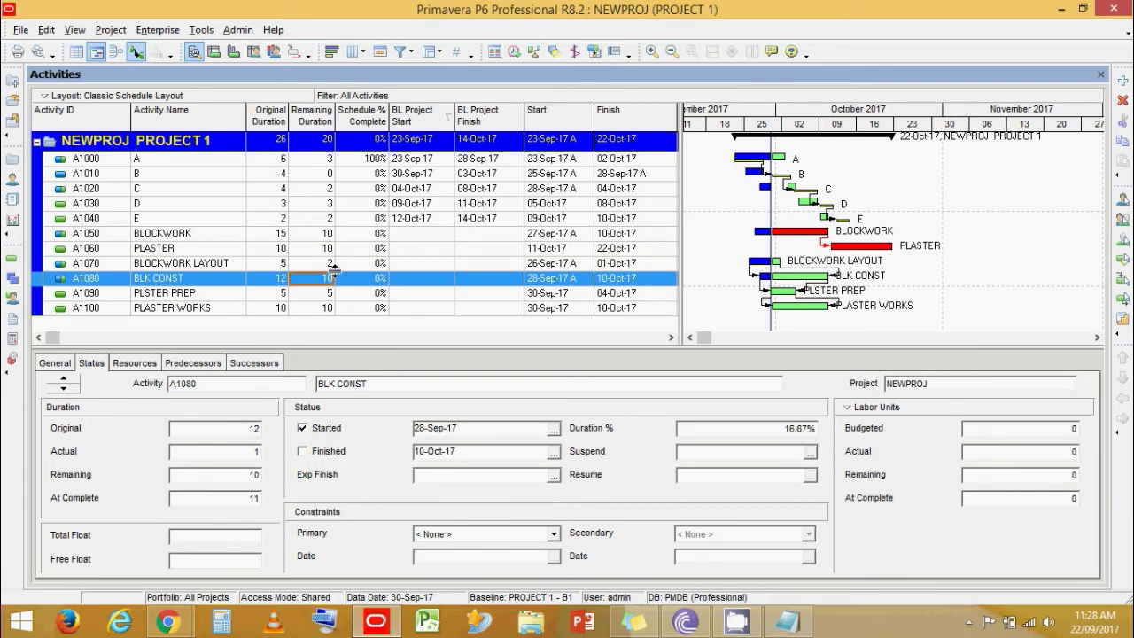
- Reschedule the project with the 30-Sep-17 data date and check the finish date of PLASTER WORKS
click(514, 52)
click(784, 277)
click(521, 381)
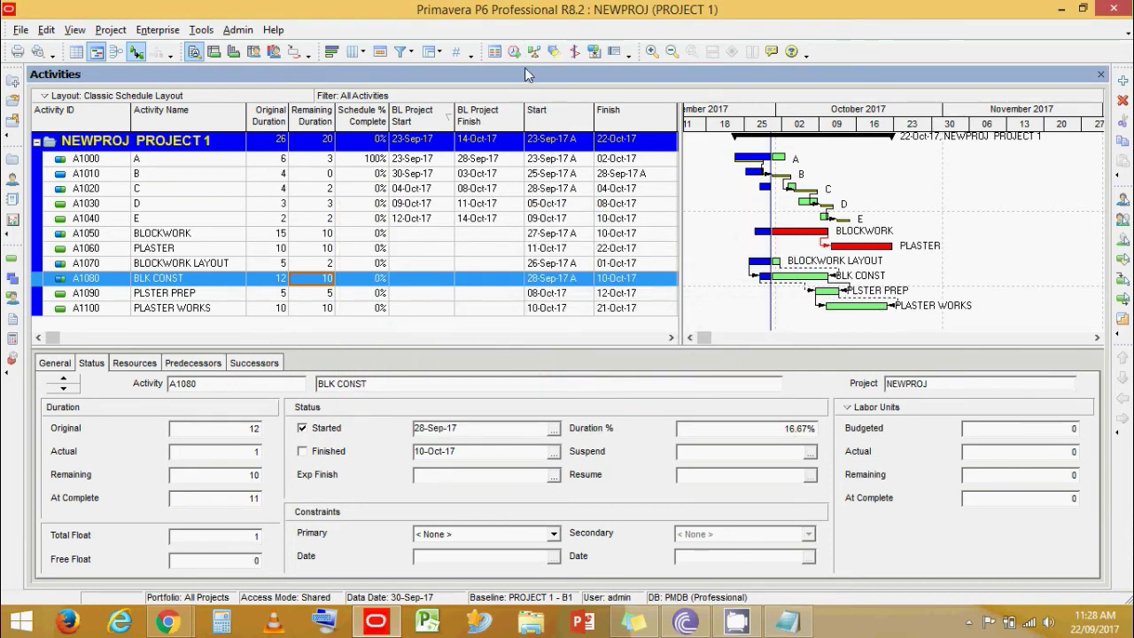
click(629, 308)
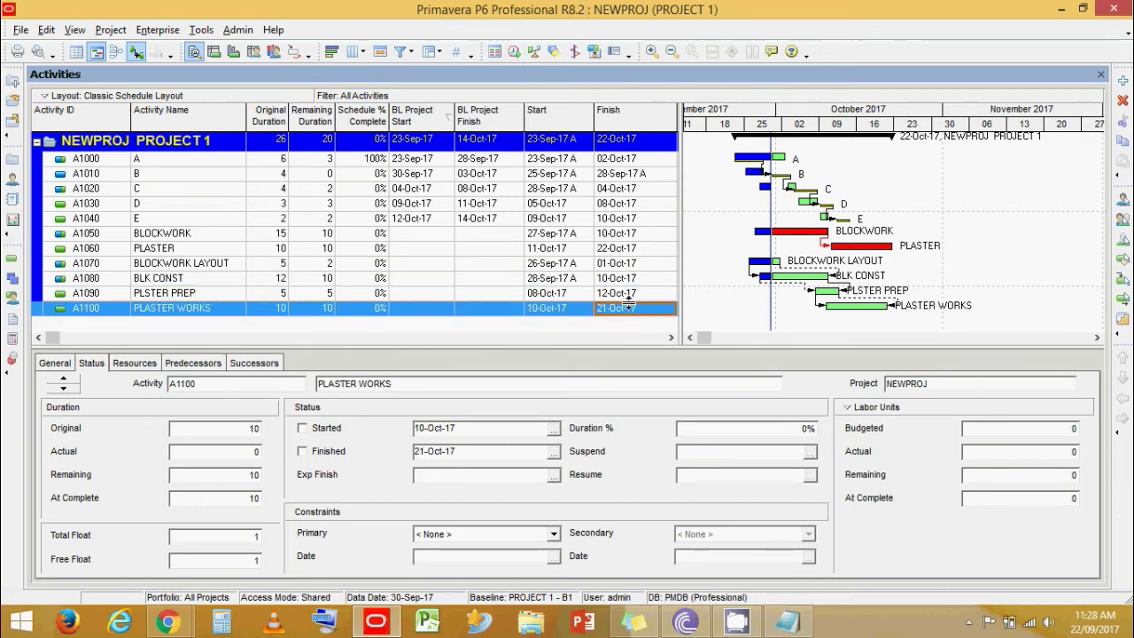
click(515, 53)
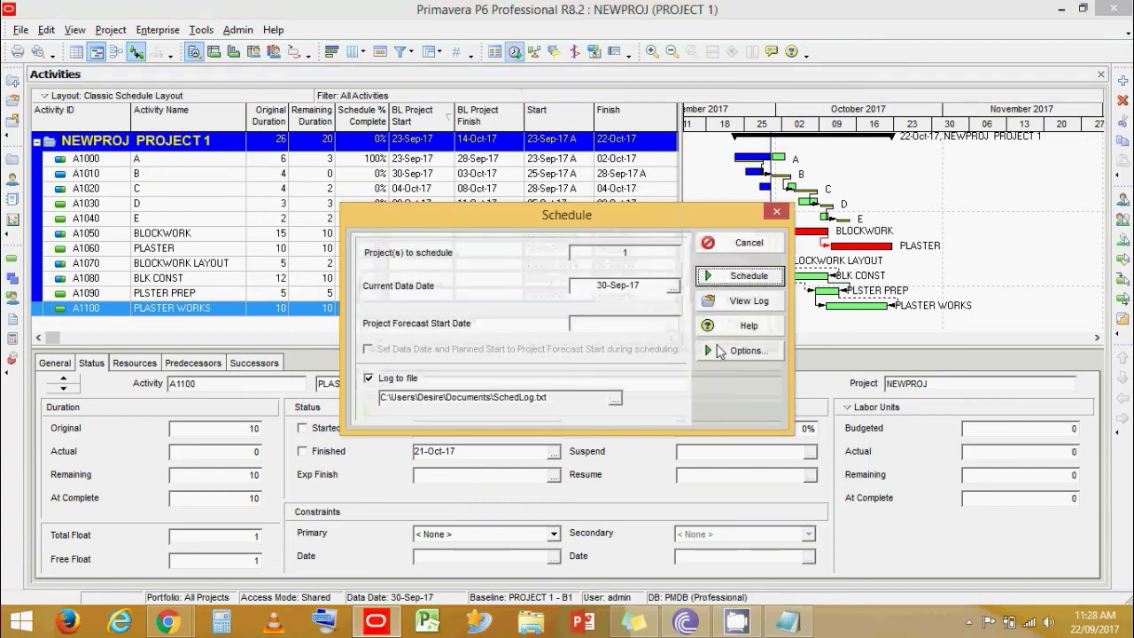
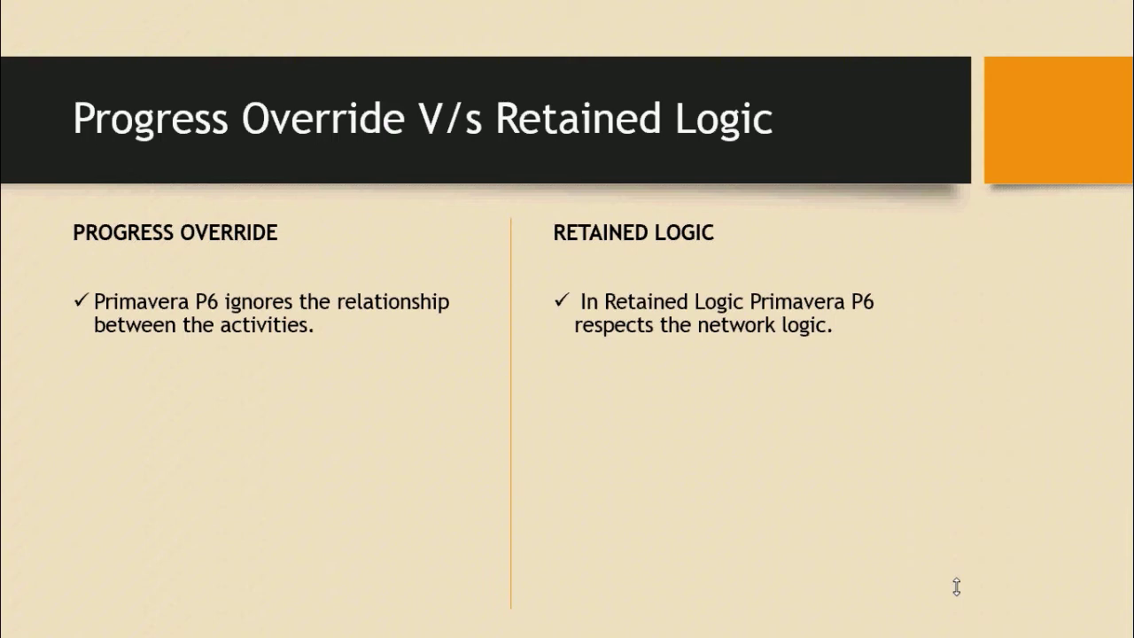
key(Right)
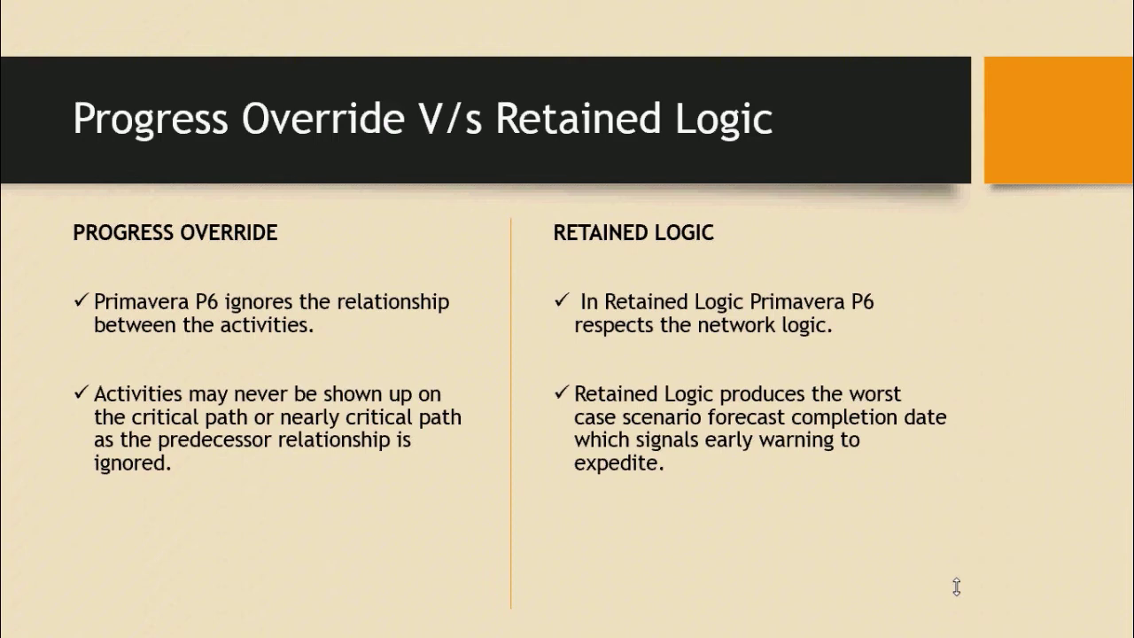
key(Right)
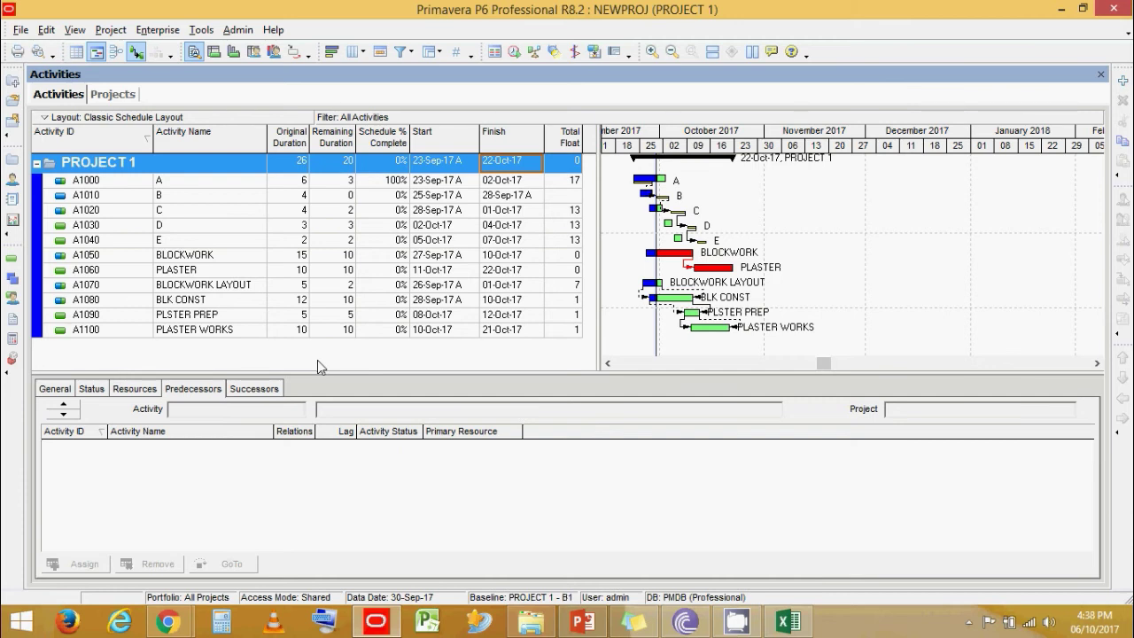
- Highlight the detailed activities from BLOCKWORK LAYOUT to PLASTER WORKS and check the total float of BLOCKWORK LAYOUT
click(251, 287)
shift+click(251, 330)
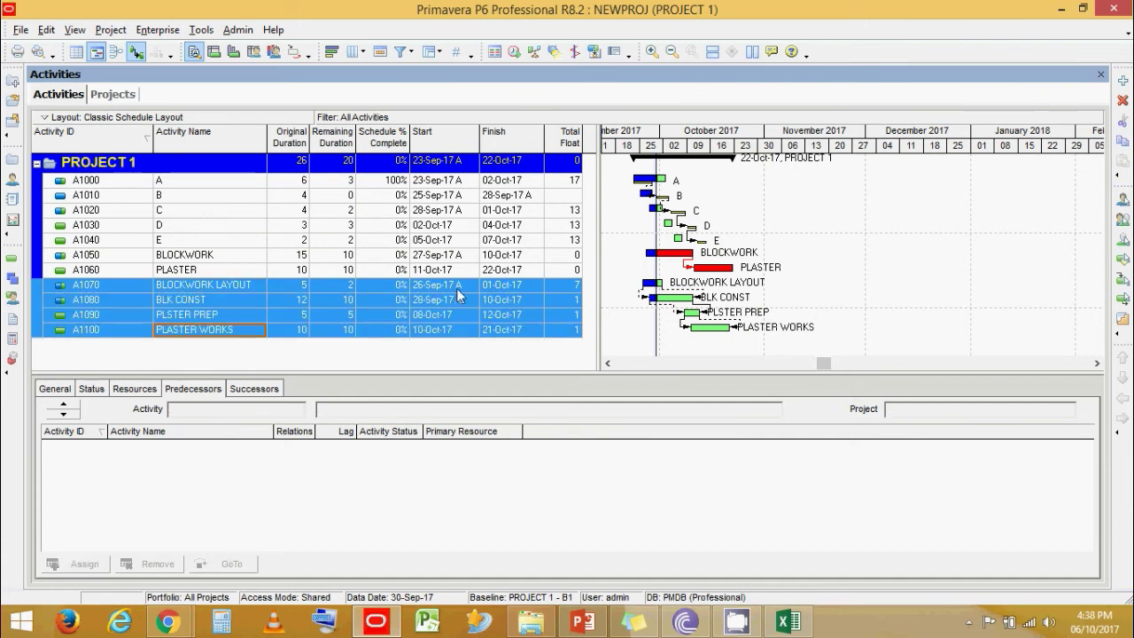
click(502, 353)
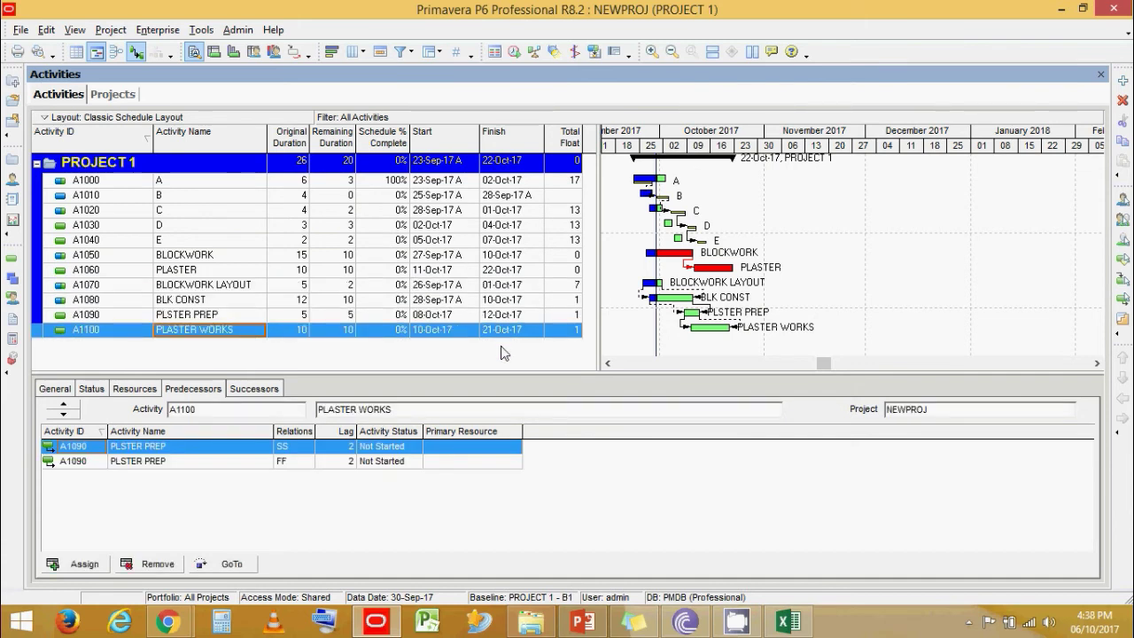
click(569, 285)
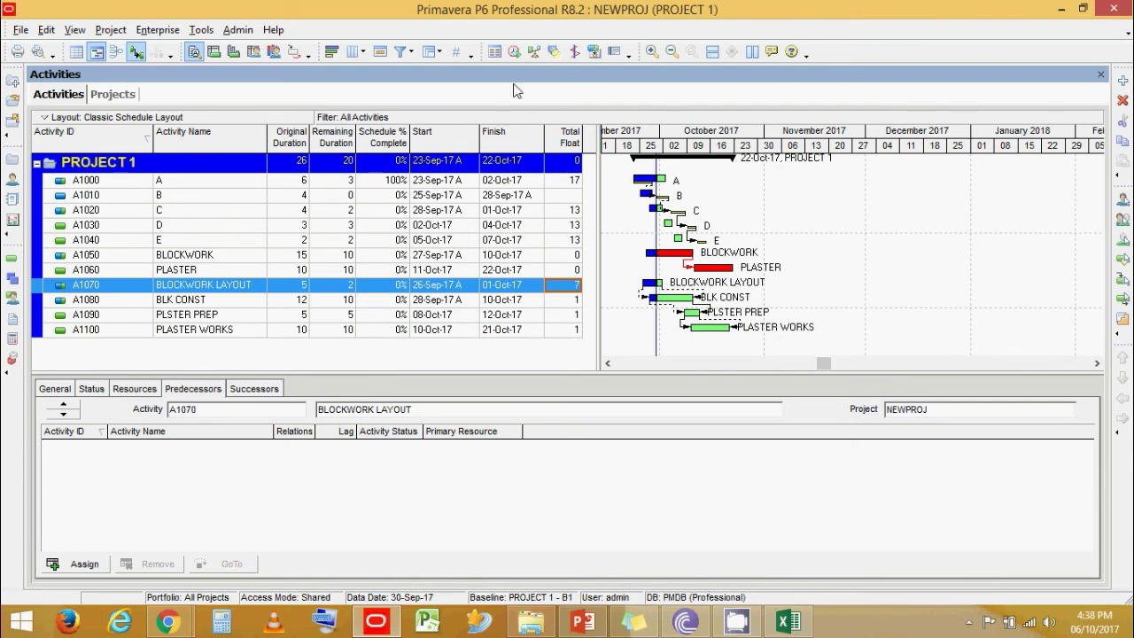
- Make sure the schedule options use Progress Override for progressed activities, and exit without rescheduling
click(513, 54)
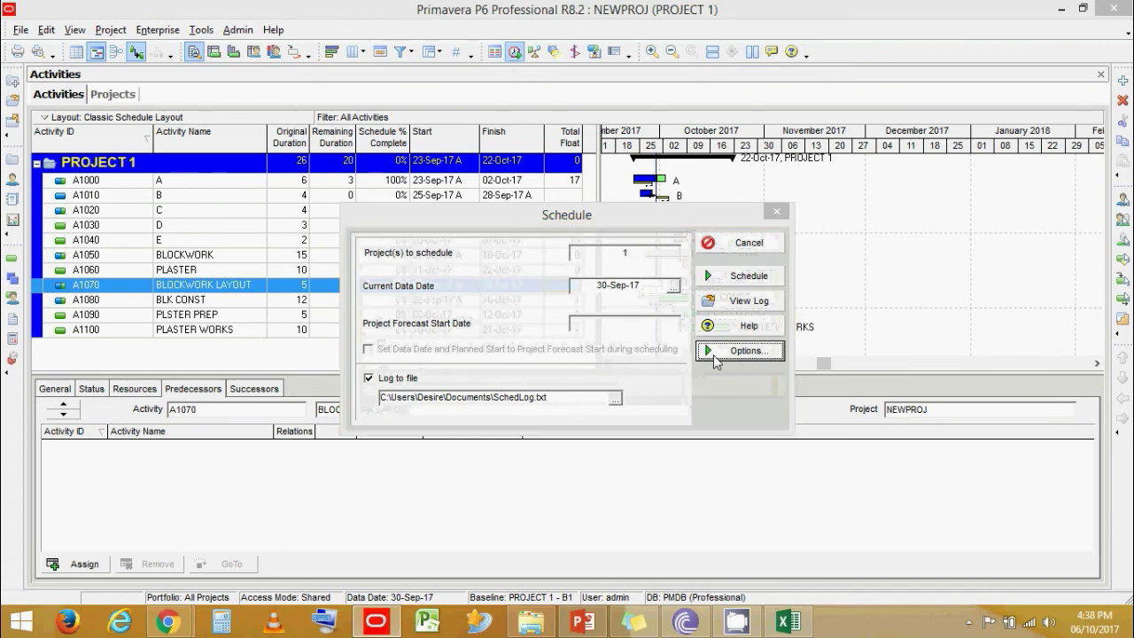
click(735, 346)
click(497, 277)
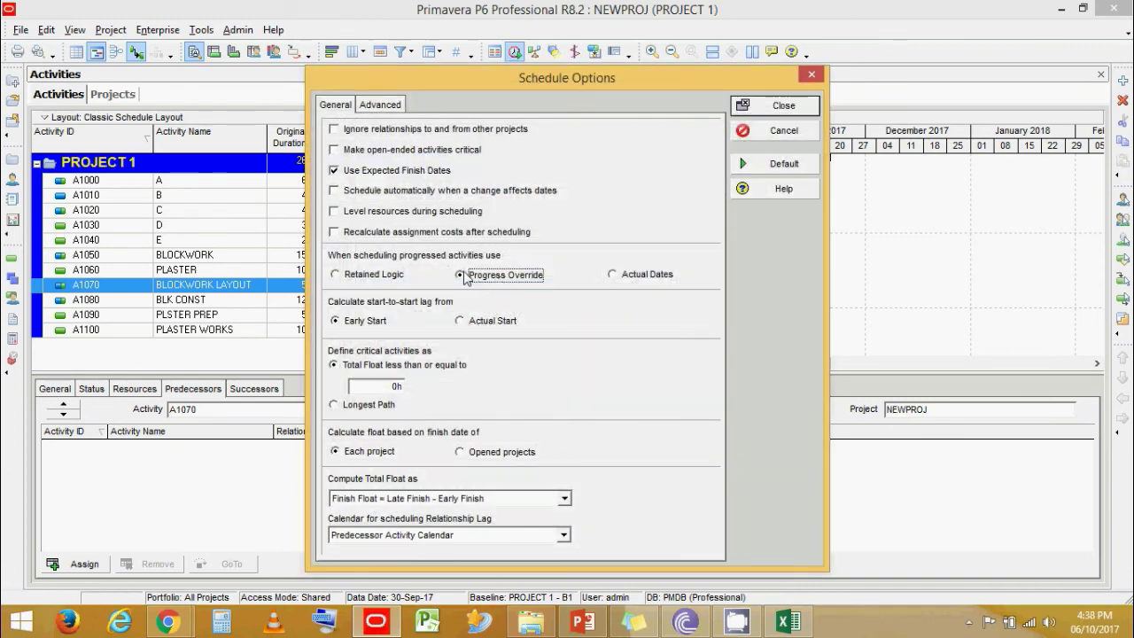
click(764, 107)
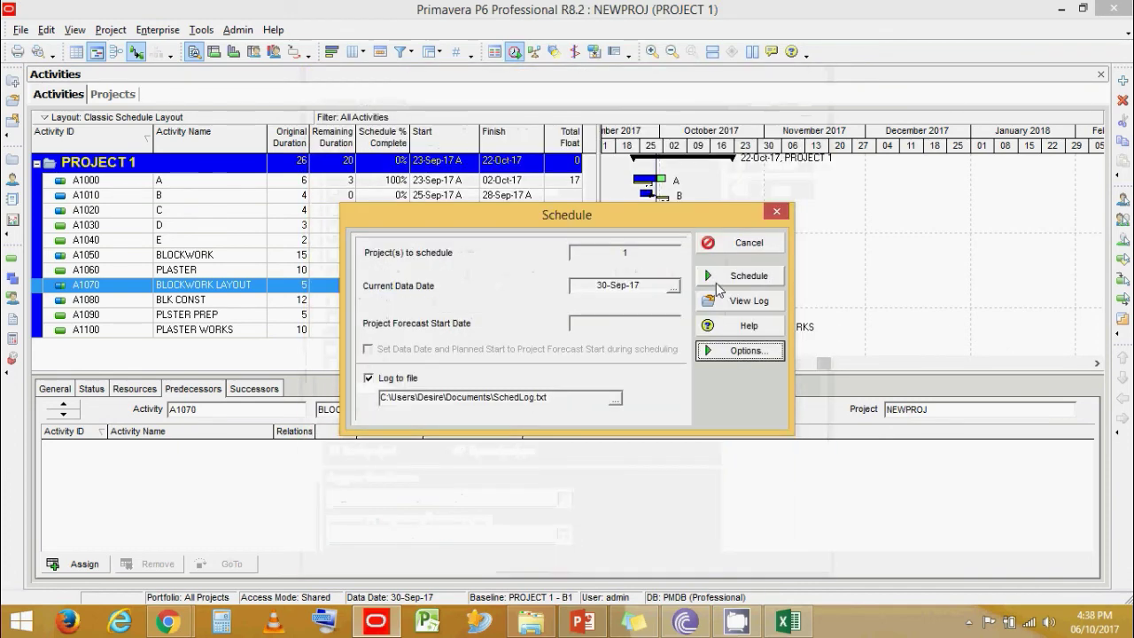
click(770, 241)
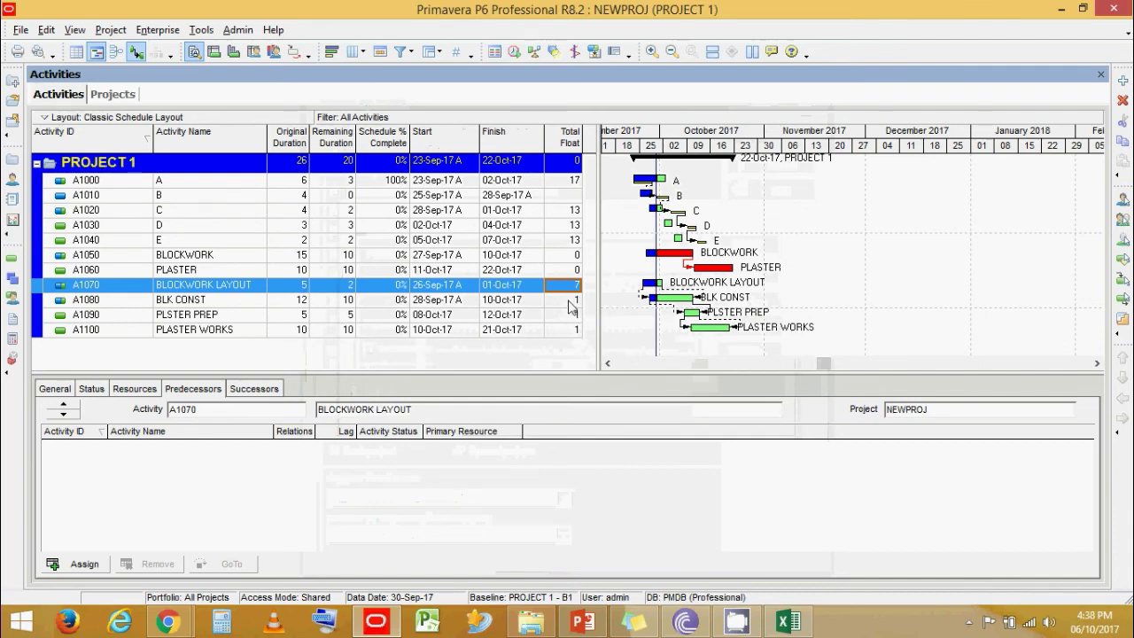
- Examine the finish dates of BLOCKWORK LAYOUT and BLK CONST and the total float of BLK CONST, PLSTER PREP and PLASTER WORKS
click(514, 303)
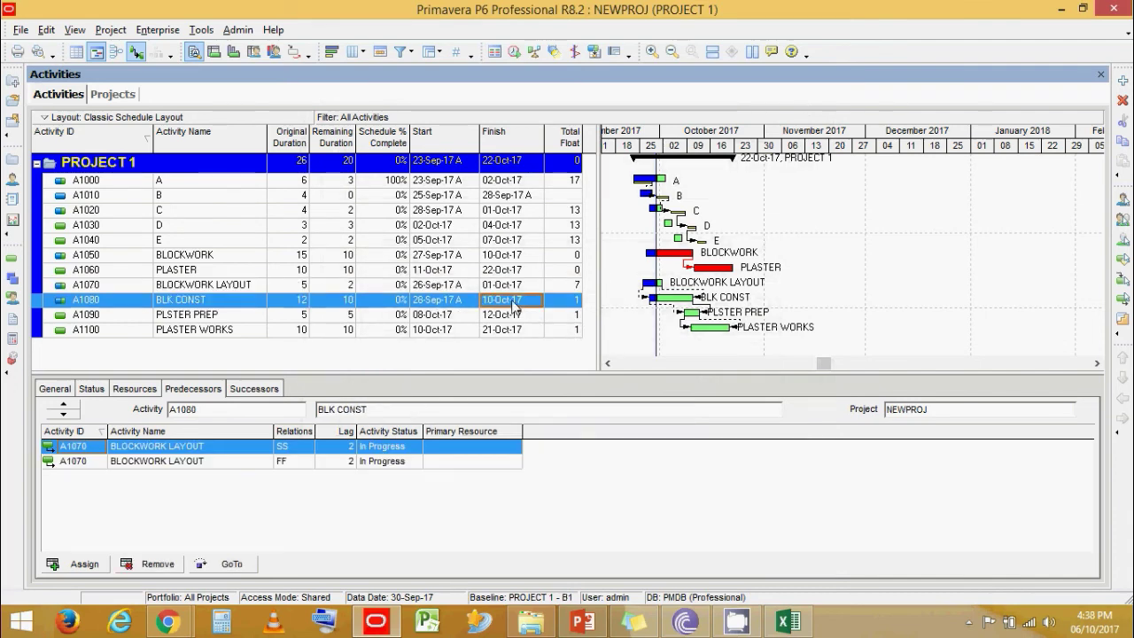
click(514, 285)
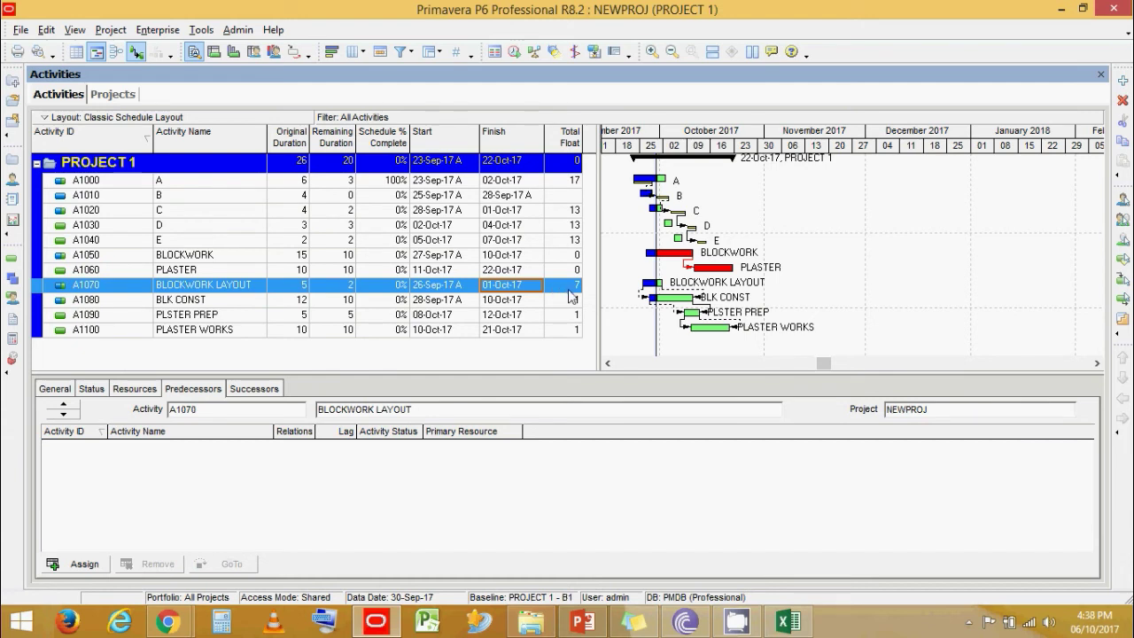
click(576, 303)
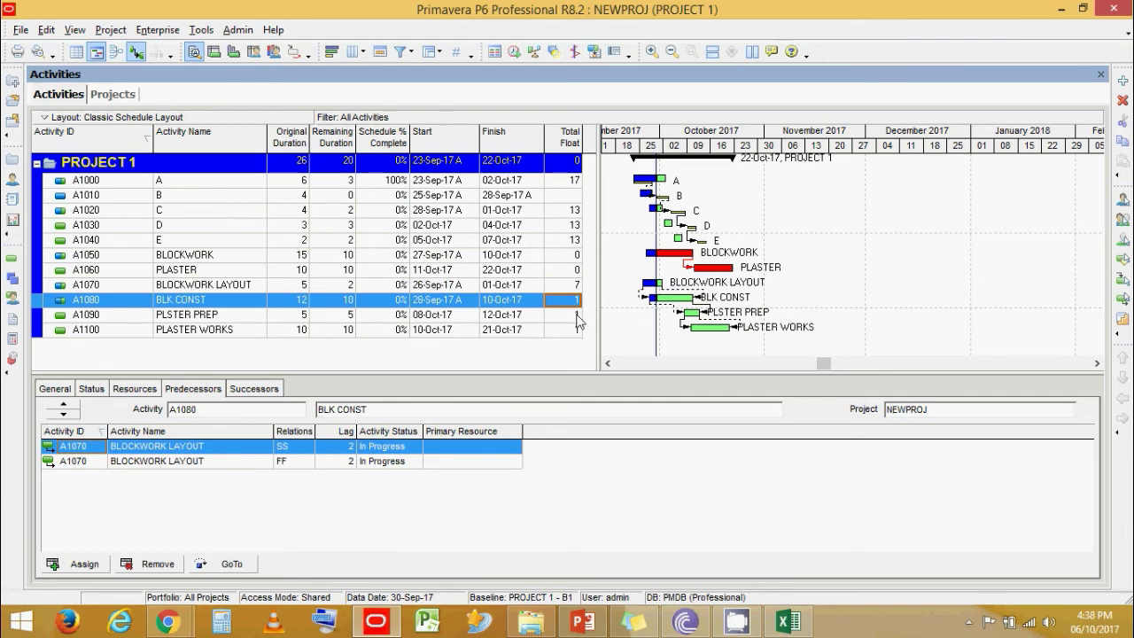
click(578, 316)
click(578, 330)
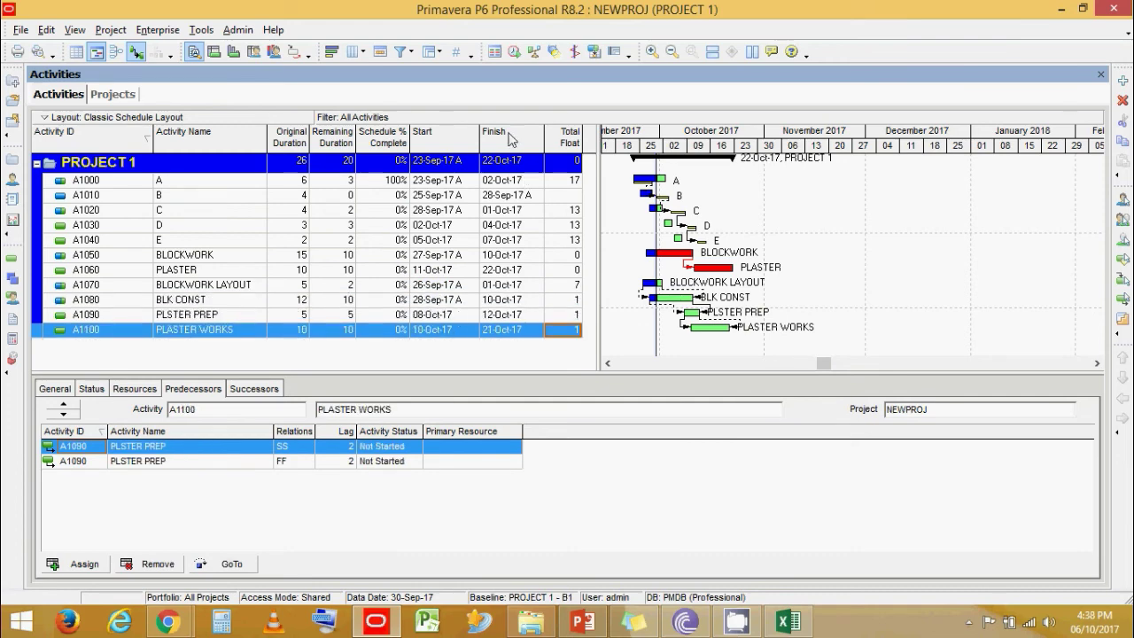
- Switch the schedule option for progressed activities to Retained Logic and reschedule the project
click(515, 53)
click(715, 358)
click(372, 273)
click(784, 105)
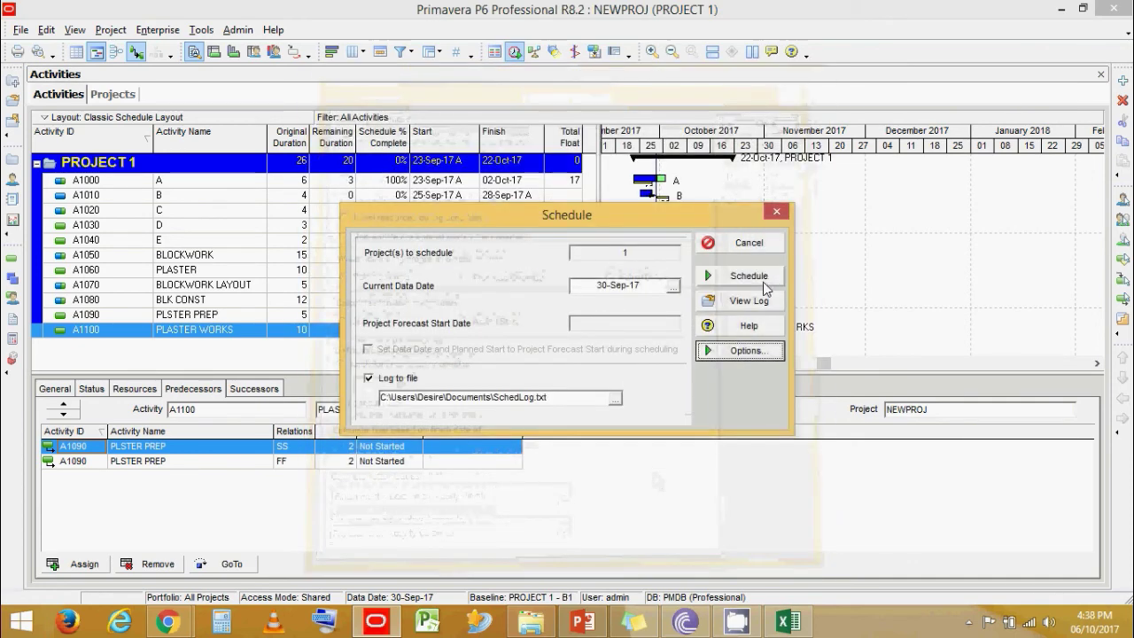
click(762, 282)
- Check the total float and finish date of BLOCKWORK LAYOUT and the finish date of PLASTER WORKS under Retained Logic
click(567, 288)
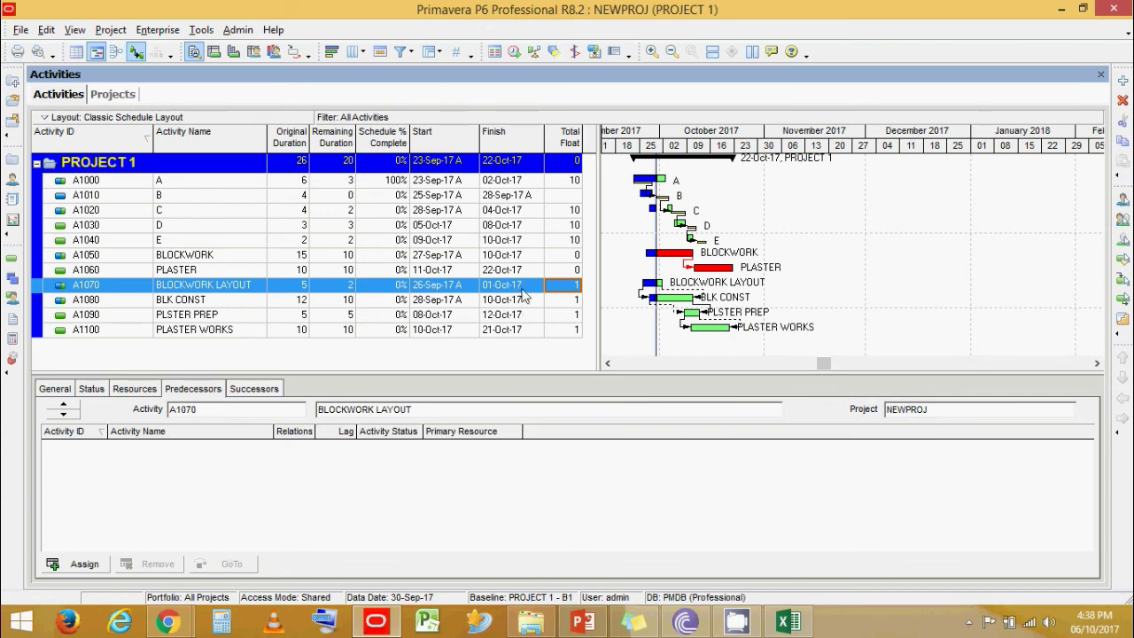
click(539, 330)
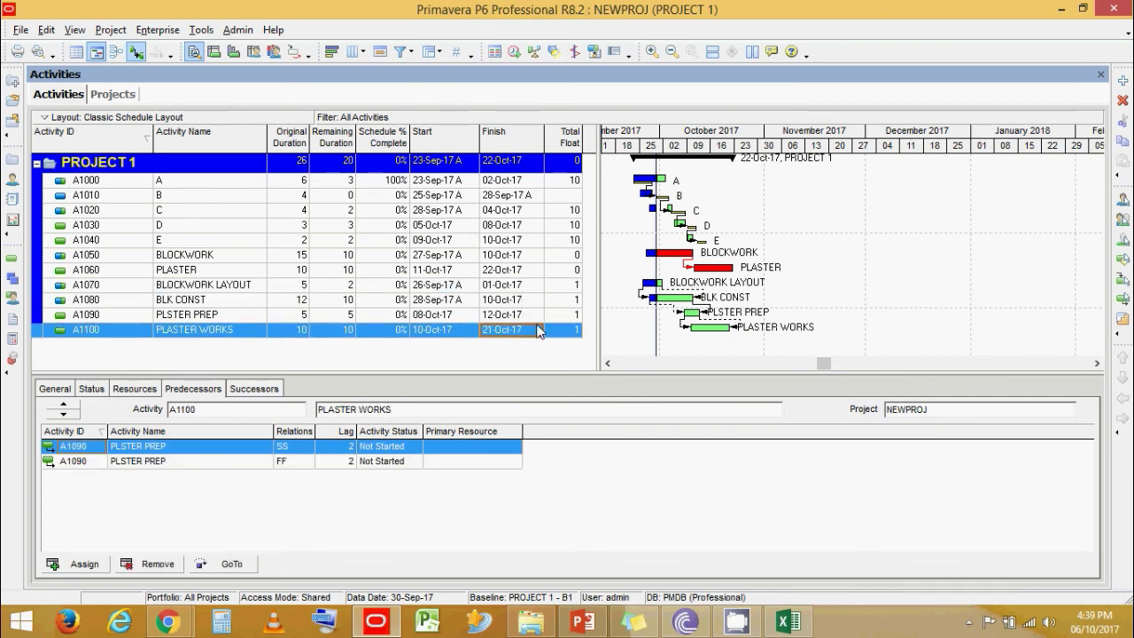
click(495, 290)
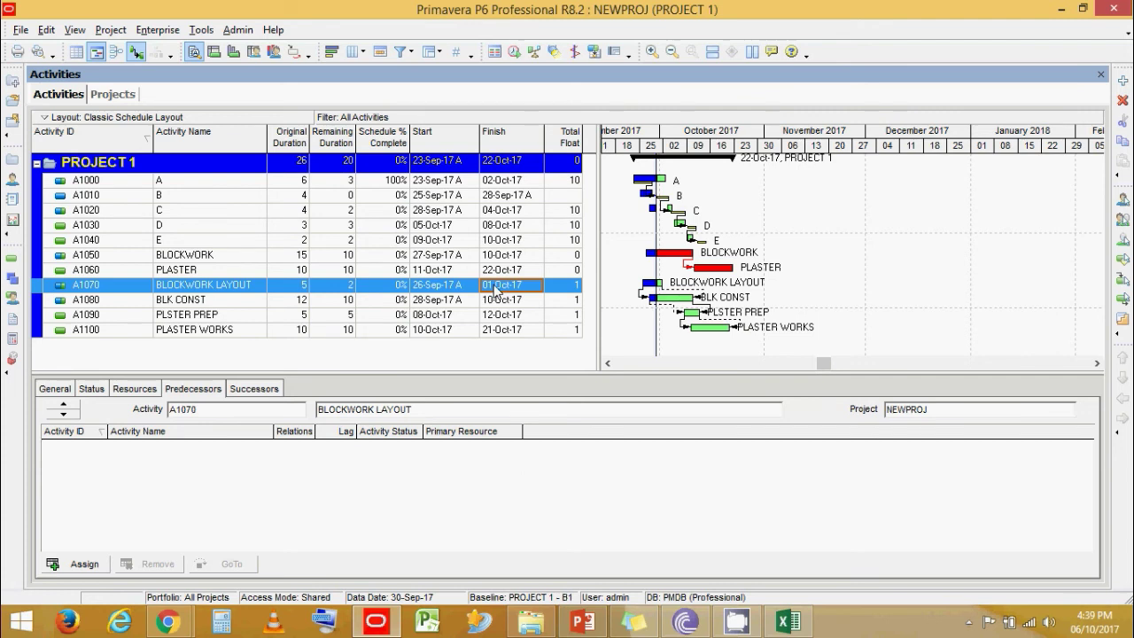
- Switch the schedule option for progressed activities back to Progress Override and reschedule the project
click(515, 51)
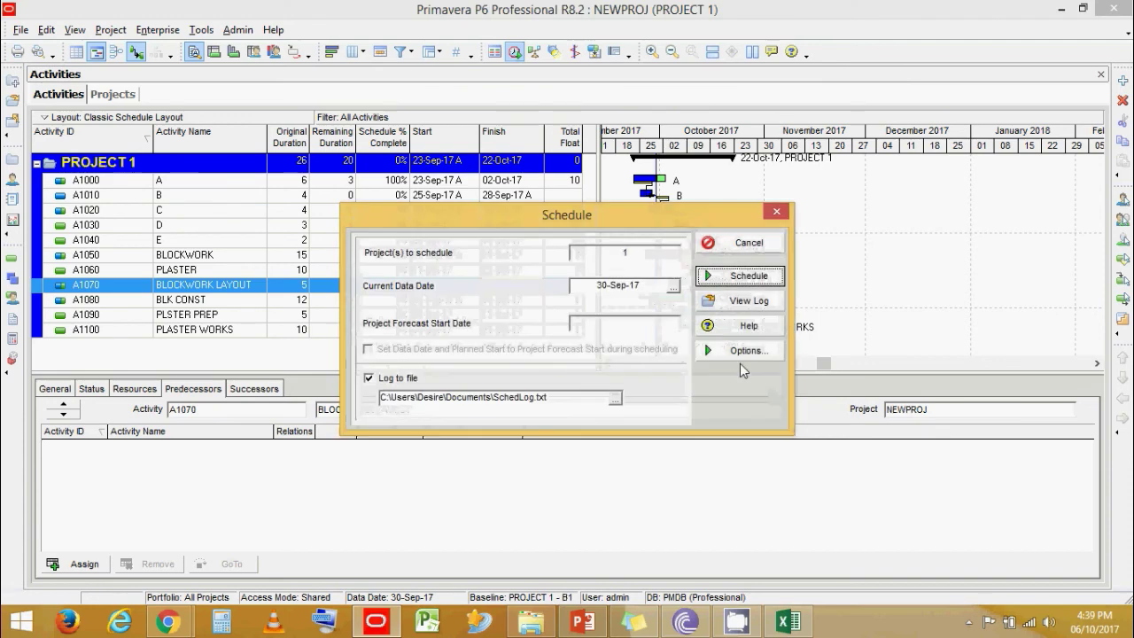
click(748, 351)
click(783, 107)
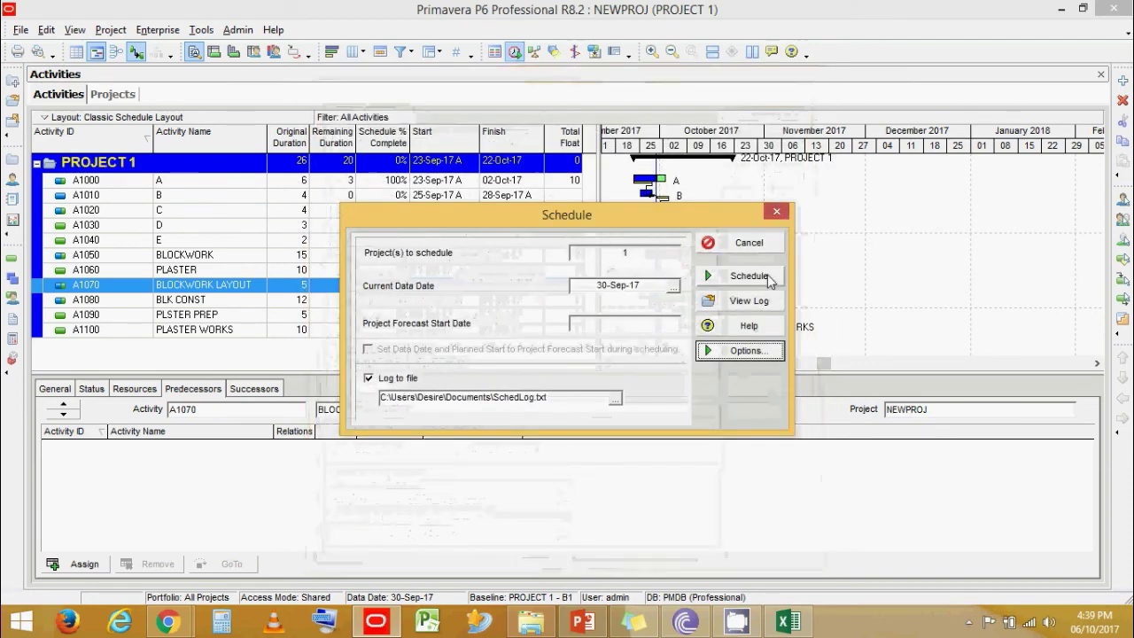
click(768, 279)
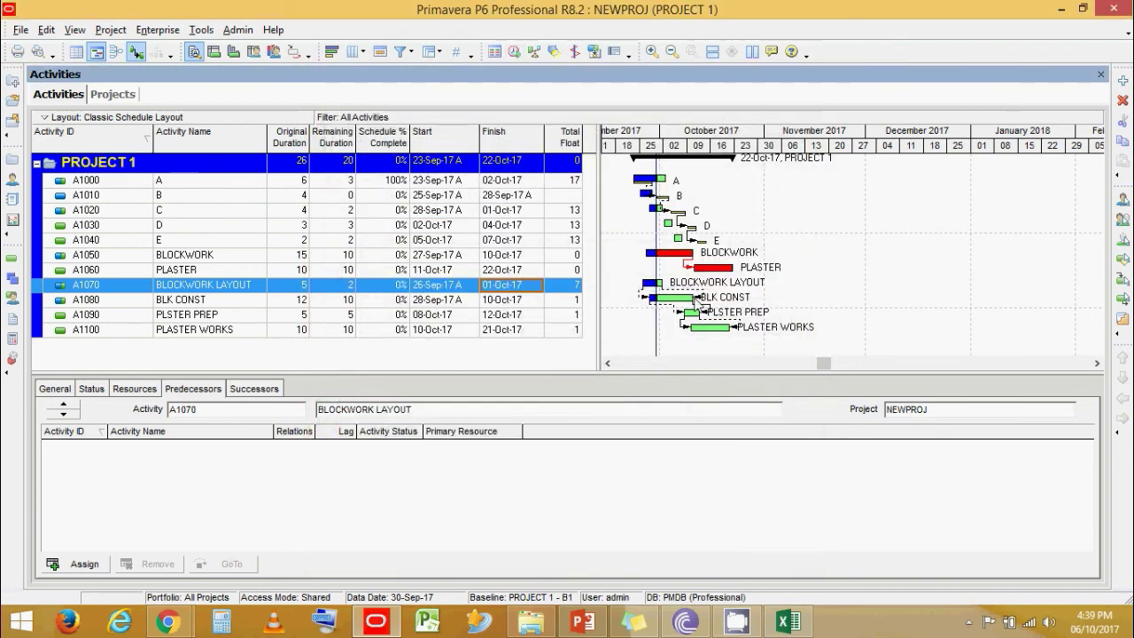
- Set the remaining duration of BLOCKWORK LAYOUT to 3 and of BLK CONST to 11
click(557, 287)
click(341, 285)
text(3)
key(Return)
key(Tab)
click(353, 294)
text(11)
key(Return)
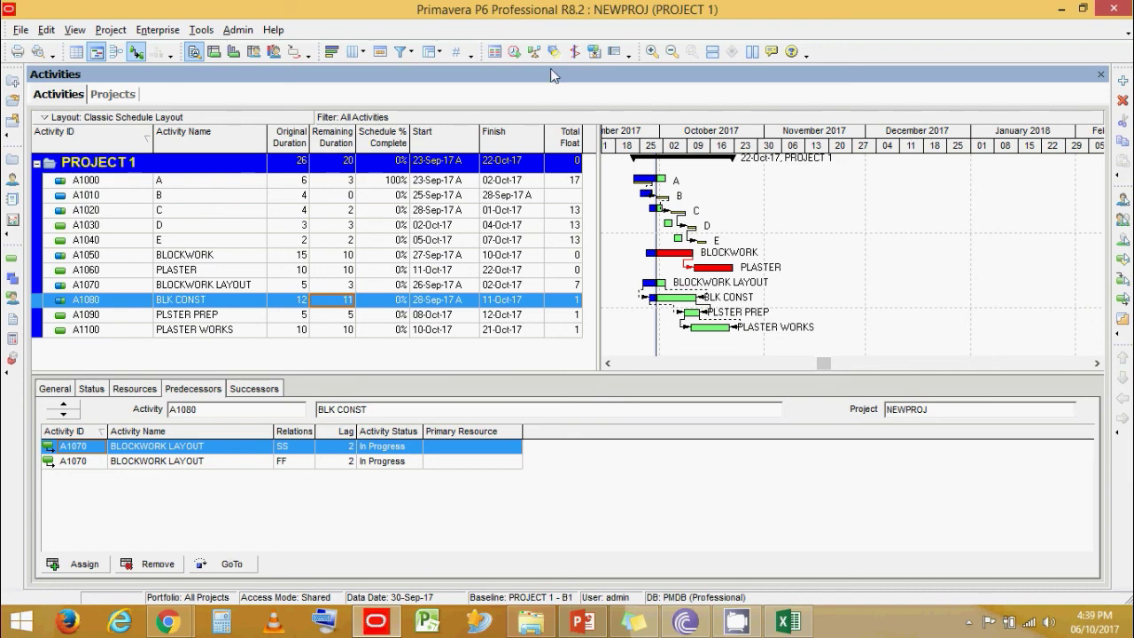
- Check the schedule options for Progress Override and reschedule the project with the data date 30-Sep-17
click(514, 51)
click(721, 355)
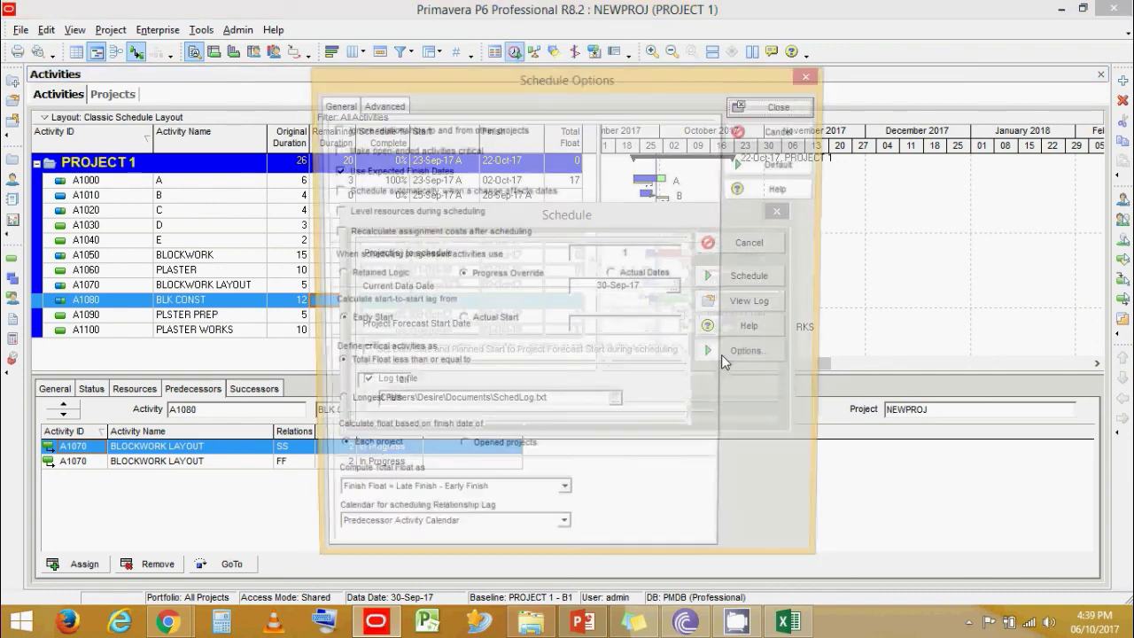
key(Escape)
click(725, 277)
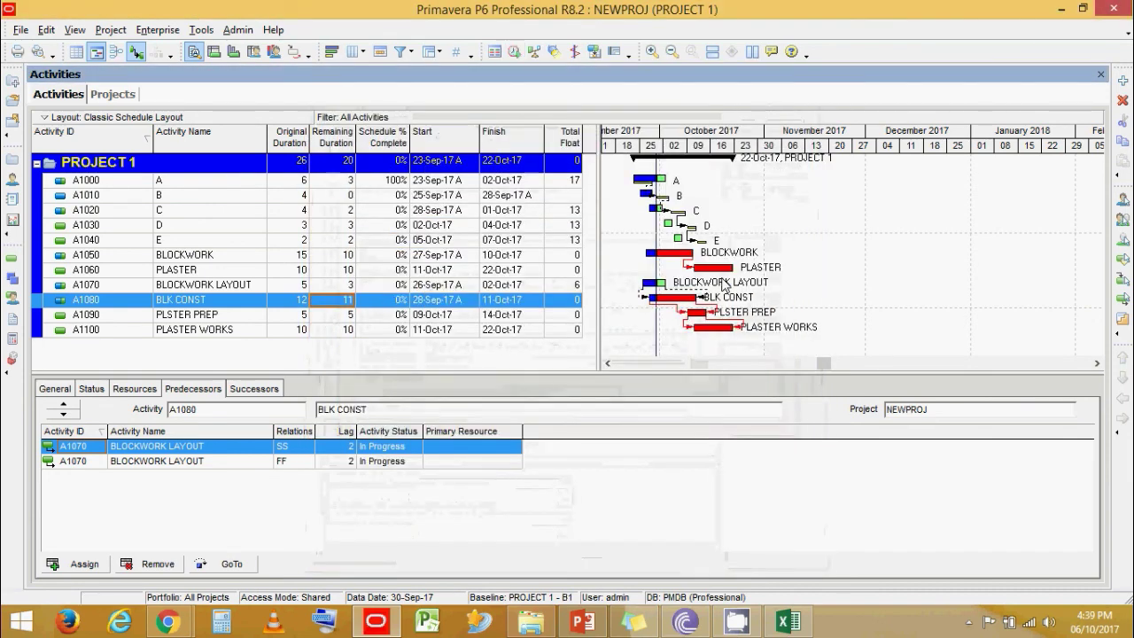
- Check the total float of BLOCKWORK LAYOUT and BLK CONST and the finish date of BLOCKWORK LAYOUT under Progress Override
click(577, 285)
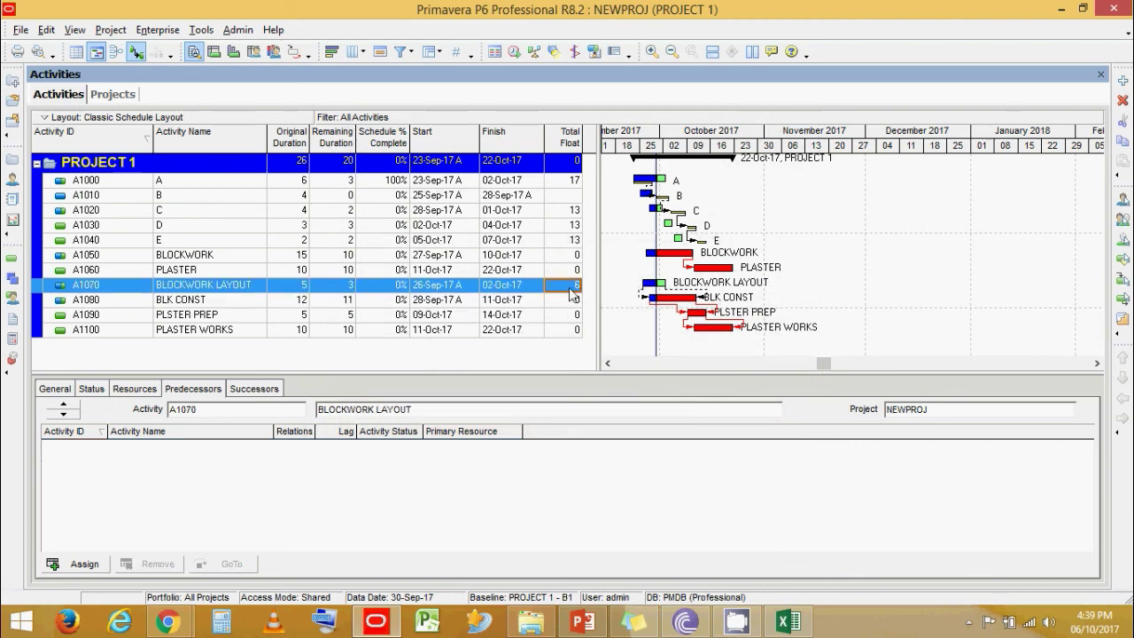
click(578, 302)
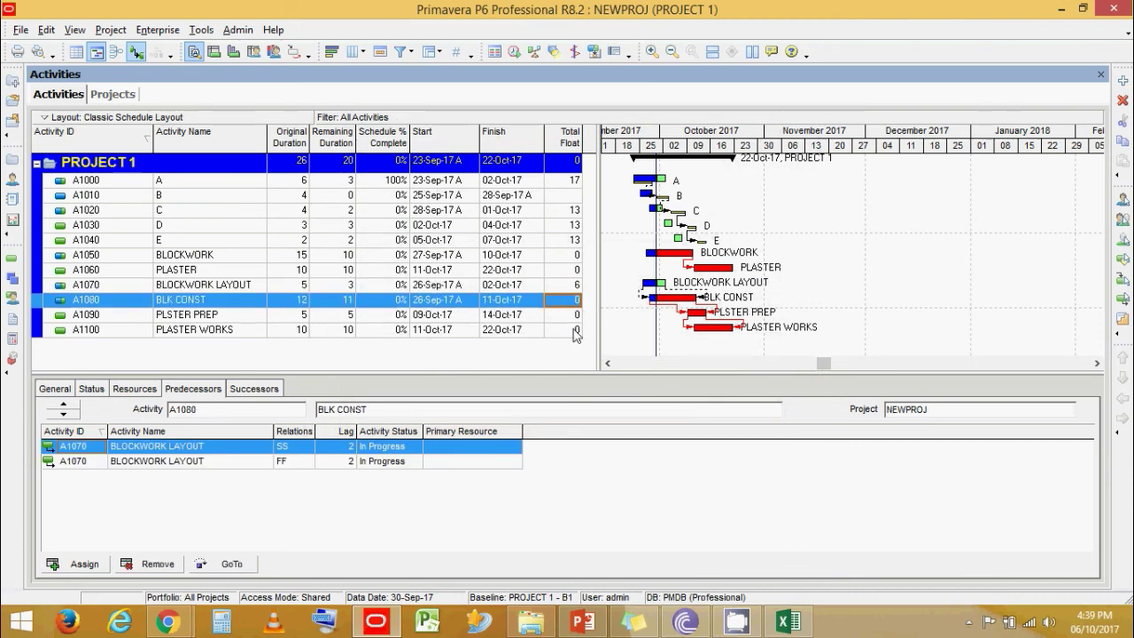
click(527, 287)
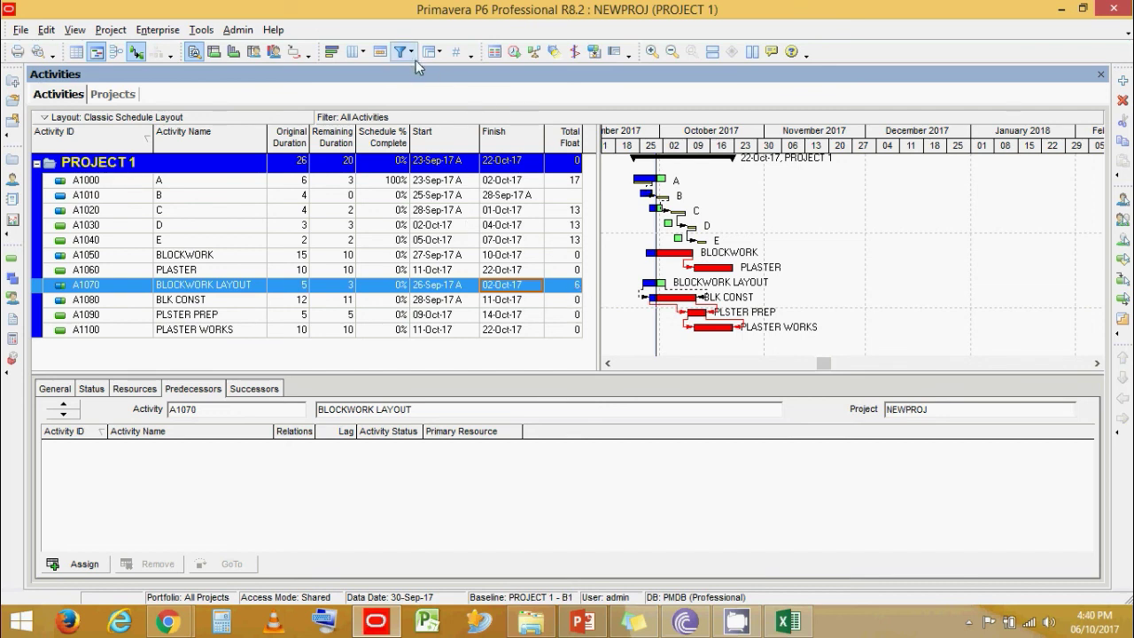
- Set progressed activities to use Retained Logic in the schedule options and reschedule the project
click(516, 55)
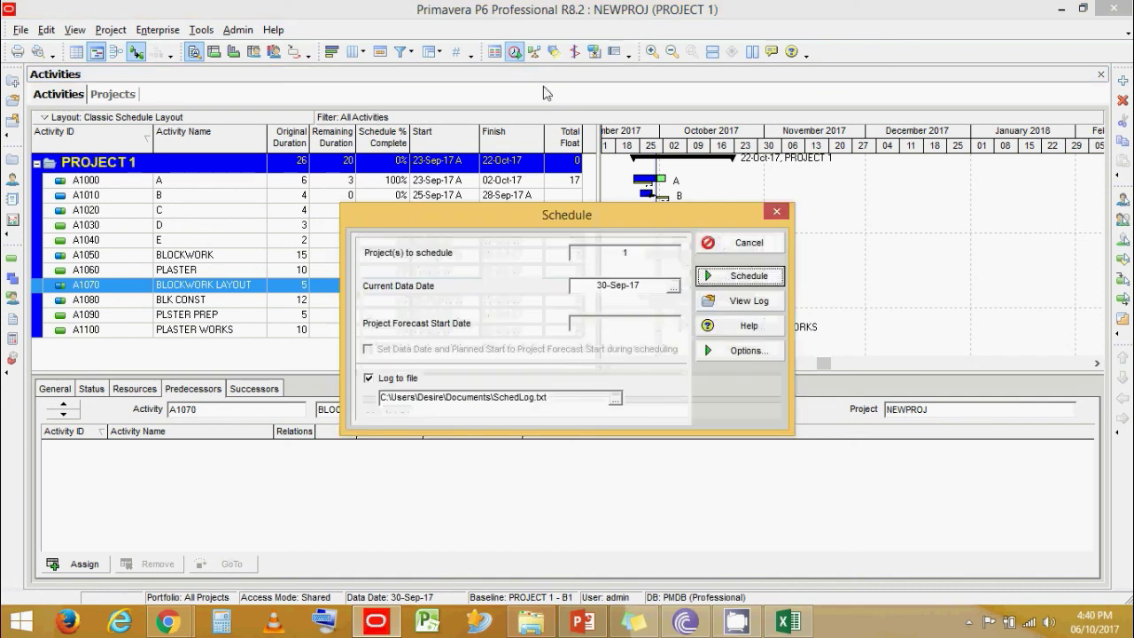
click(713, 350)
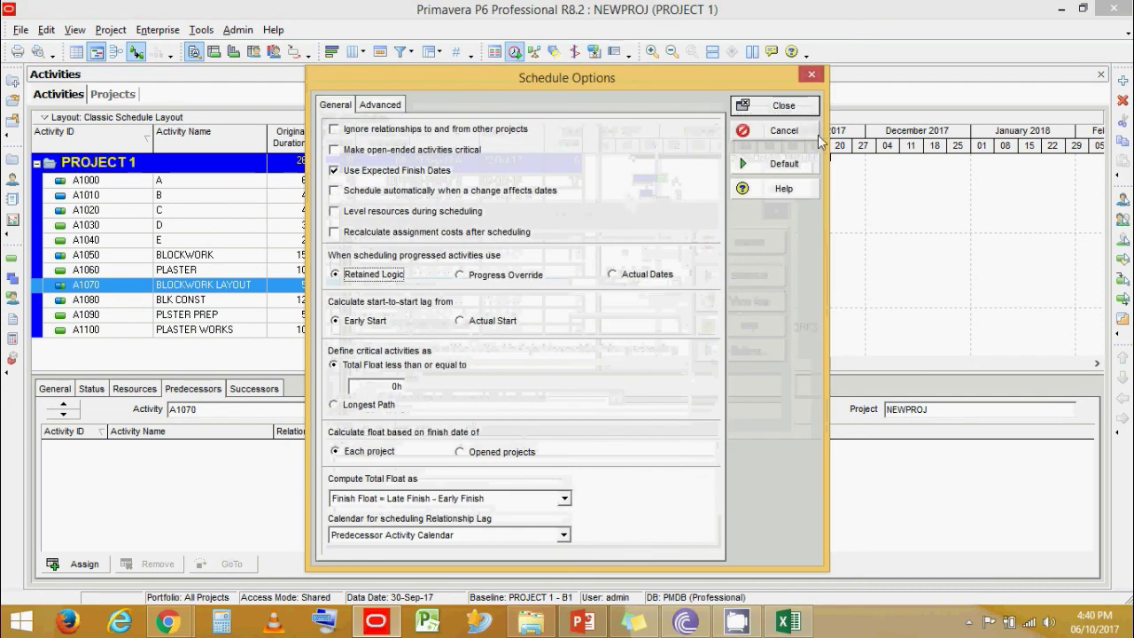
click(811, 107)
click(743, 277)
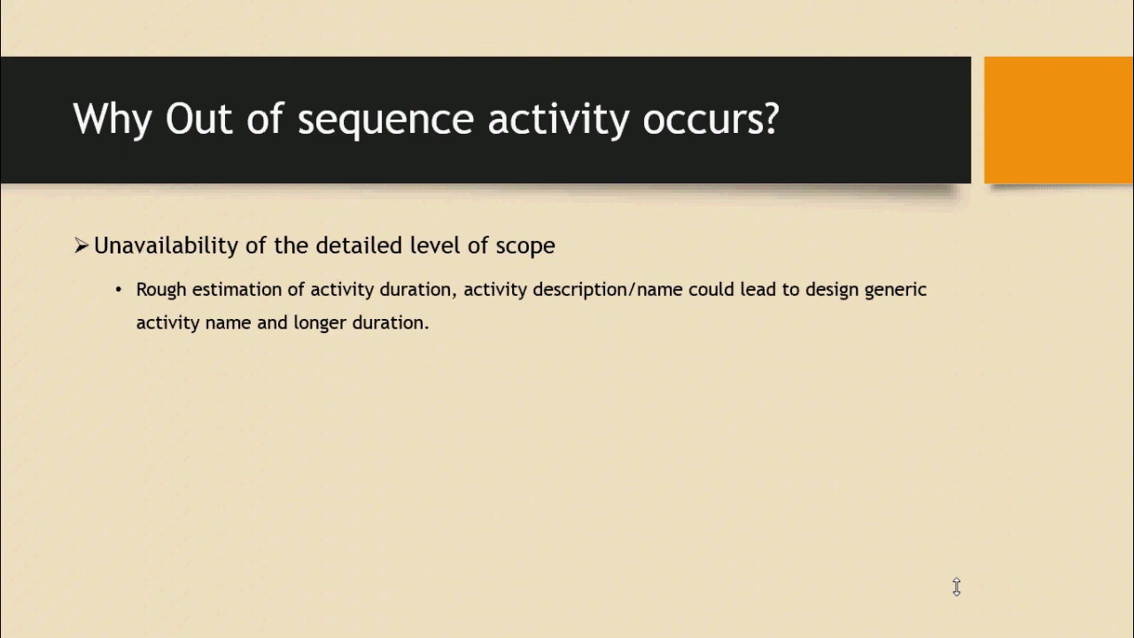
key(Right)
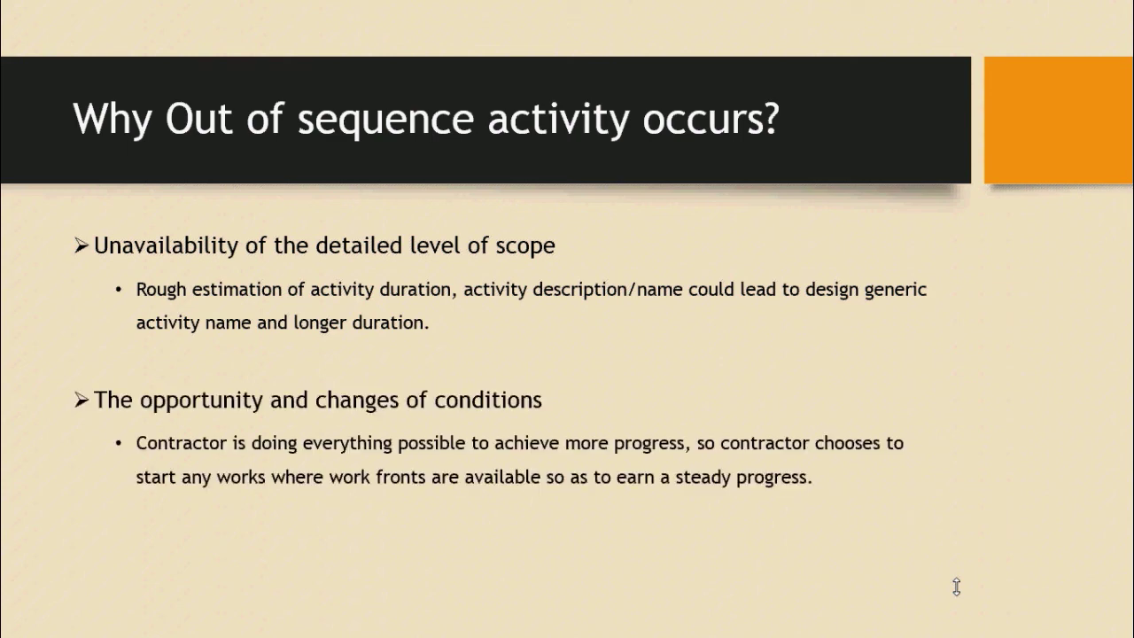